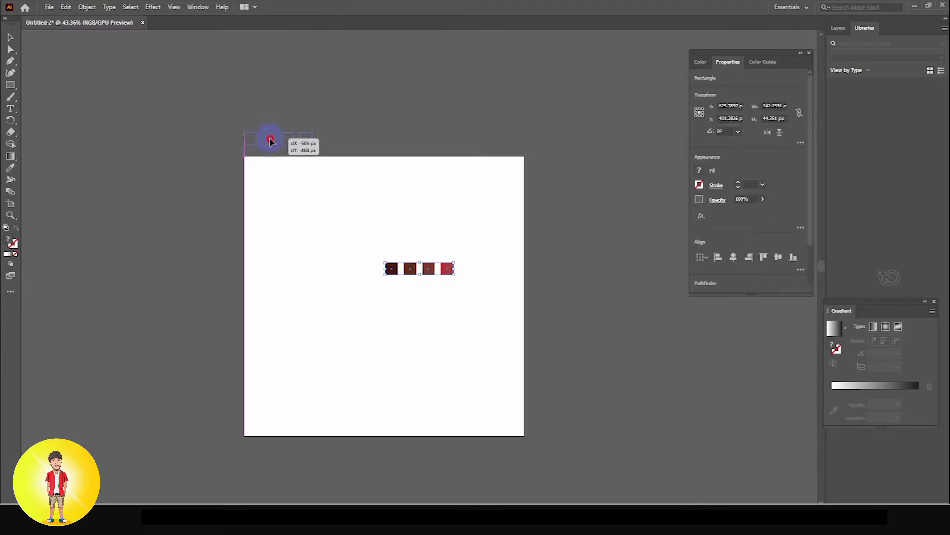
- Move the four colour swatch squares off the artboard, just above its upper-left corner
left_click_drag(270, 141, 270, 142)
left_click(333, 202)
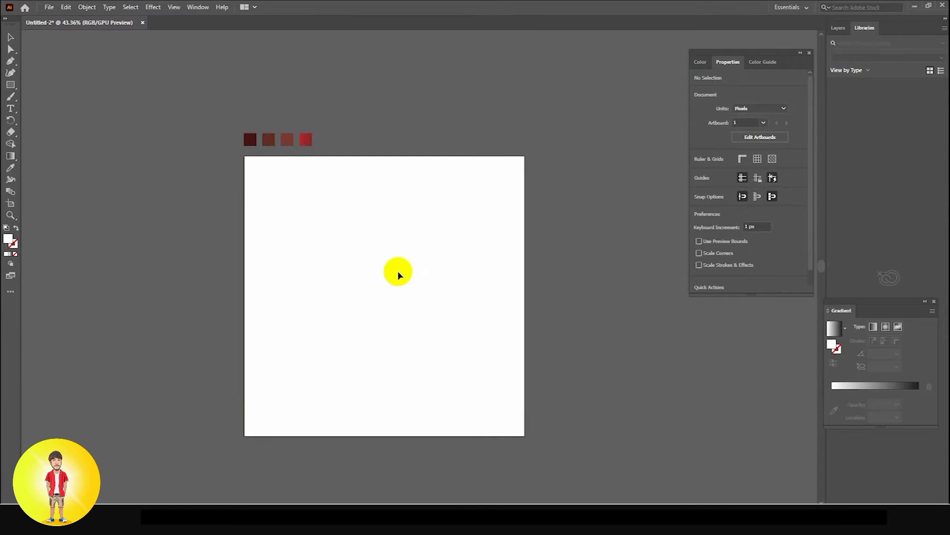
- Draw a rectangle about 380 by 662 px filled with the darkest swatch colour and shift it up to Y 483 px
left_click(11, 87)
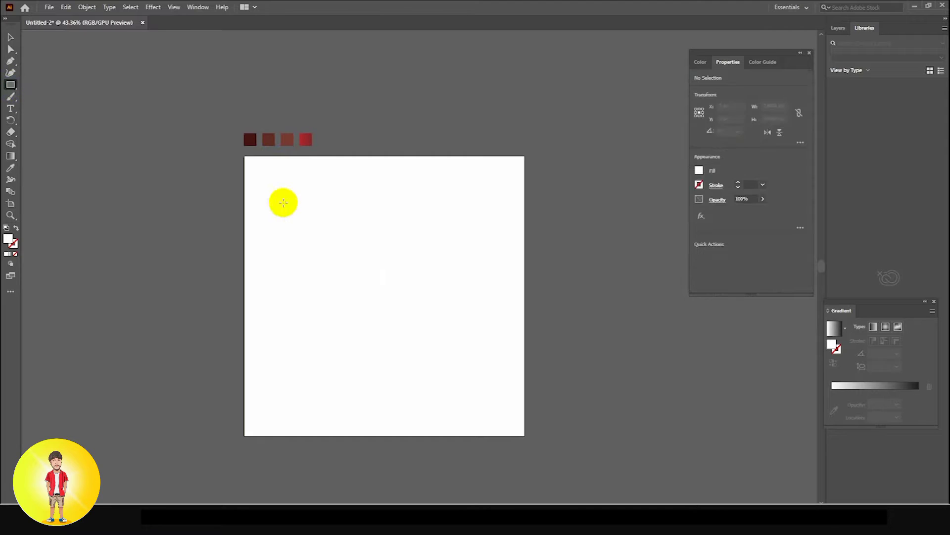
left_click_drag(329, 211, 436, 396)
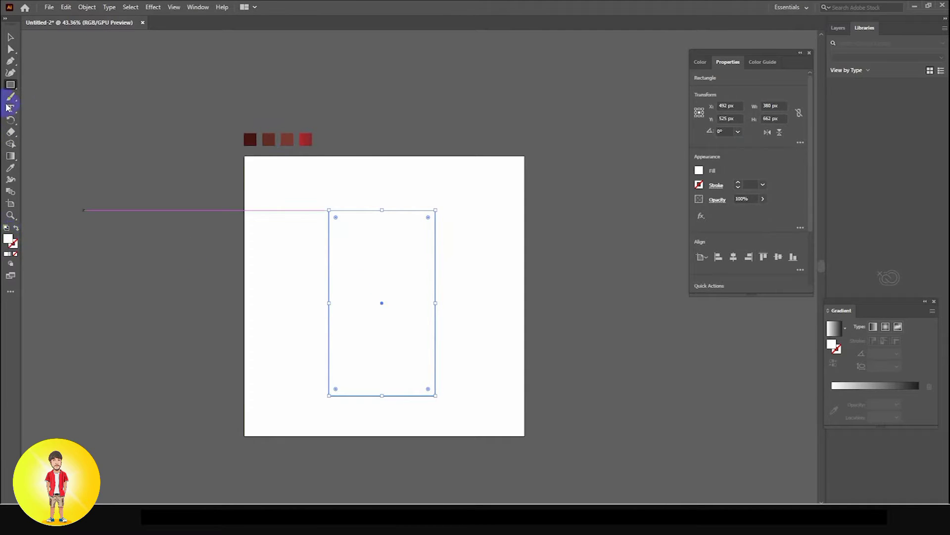
left_click(14, 169)
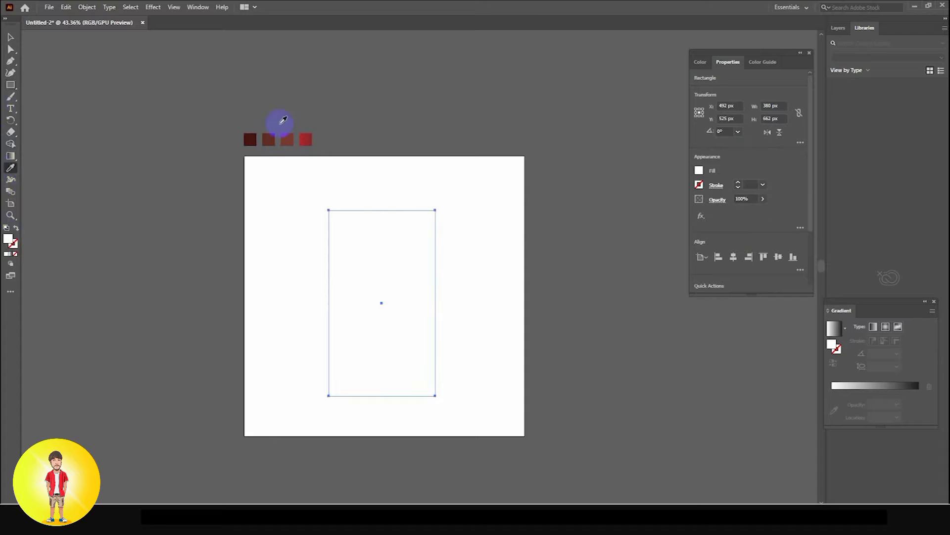
left_click(251, 139)
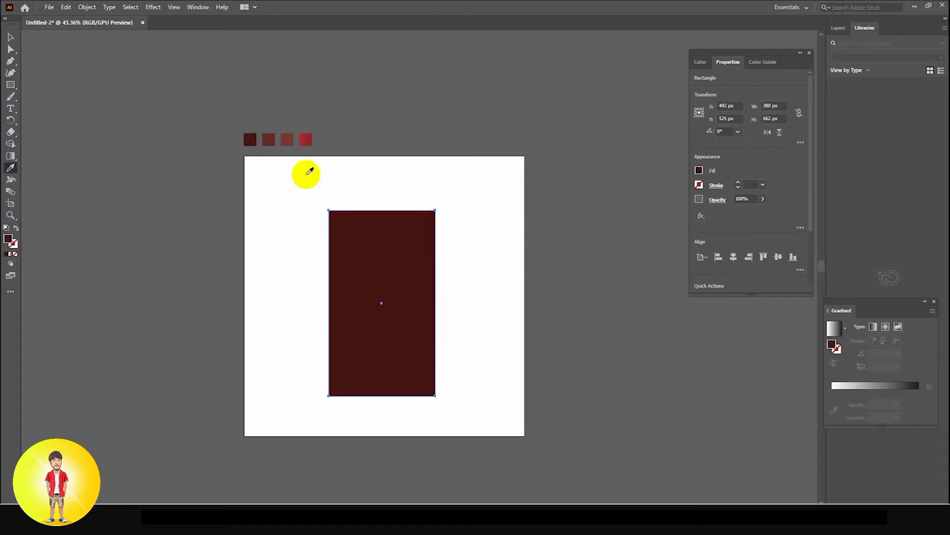
left_click(251, 307)
left_click_drag(379, 292, 379, 281)
- Paste a copy of the dark rectangle in front and sample the red gradient swatch as its fill
left_click(66, 7)
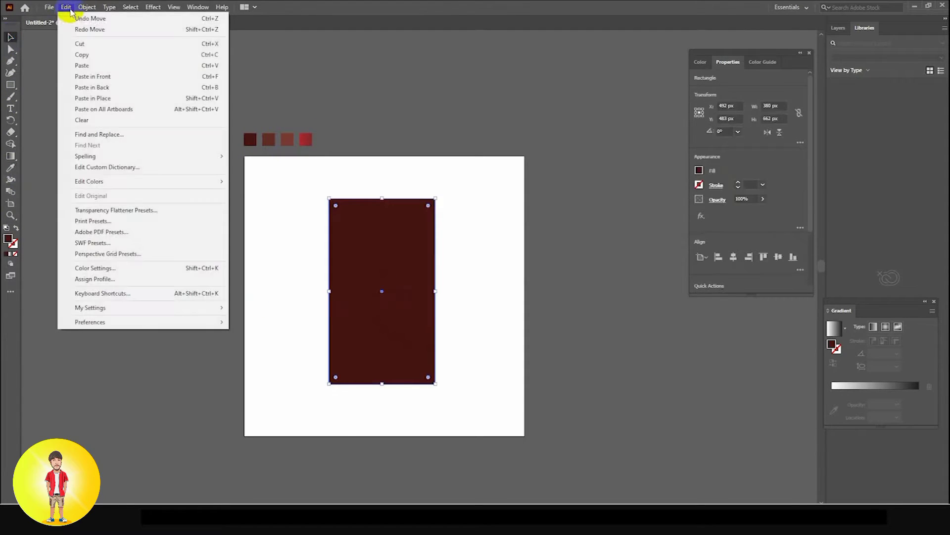
left_click(82, 55)
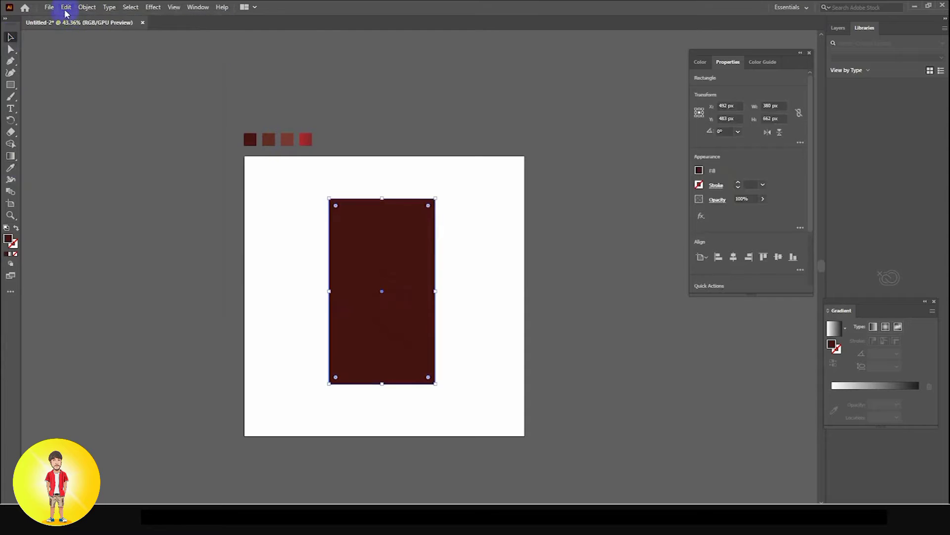
left_click(66, 11)
left_click(104, 76)
left_click(11, 170)
left_click(306, 139)
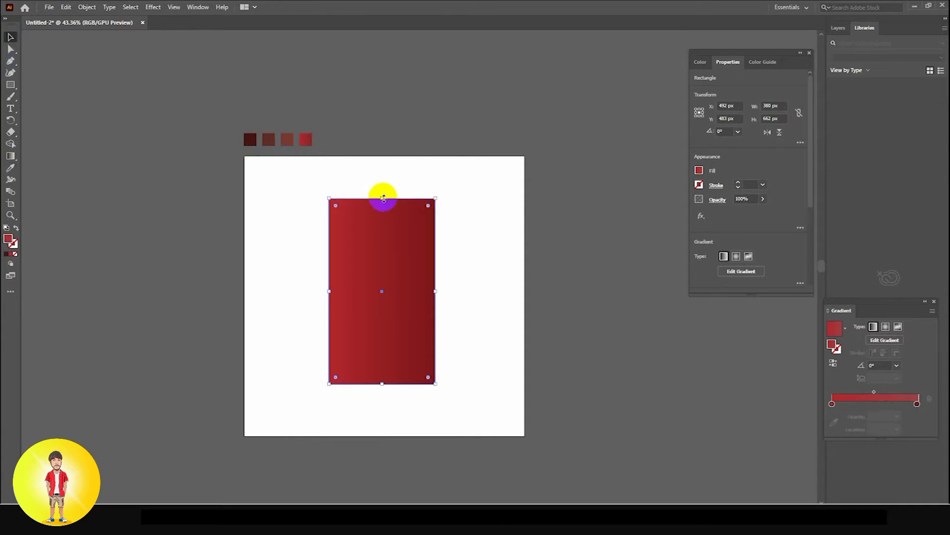
- Shorten the red rectangle from its upper edge to about 331 px high, so it covers the dark rectangle's lower half
left_click_drag(384, 198, 386, 294)
left_click(479, 356)
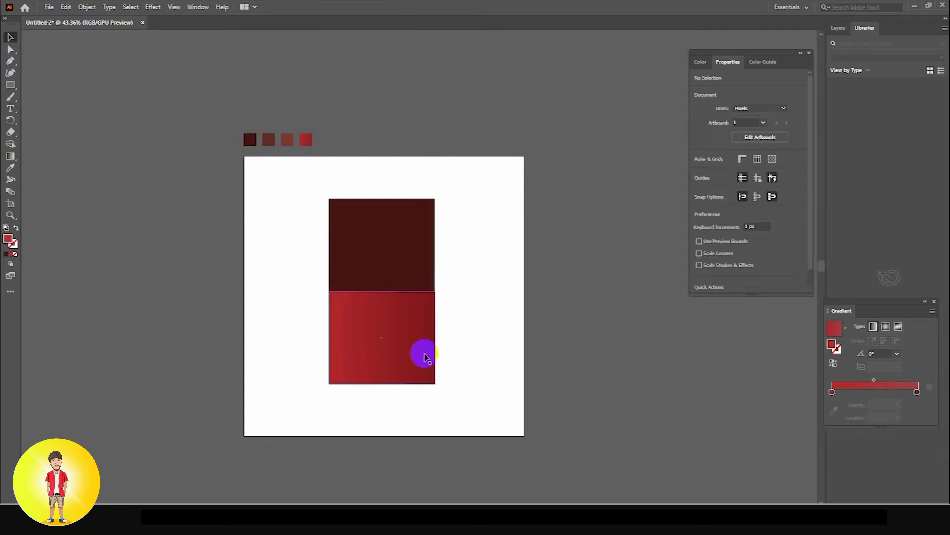
left_click(420, 333)
left_click(459, 322)
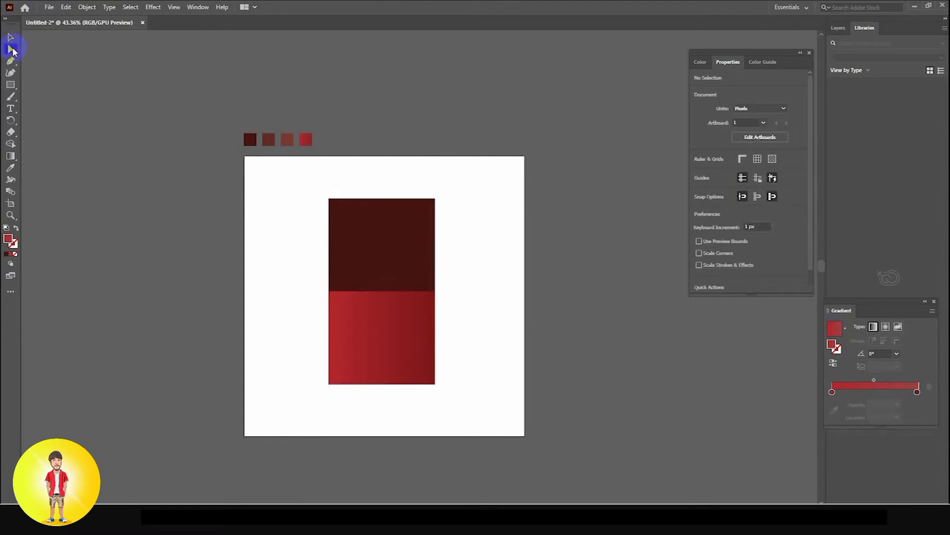
- Lower only the red shape's upper-right corner point to give it a sloping upper edge
left_click(417, 297)
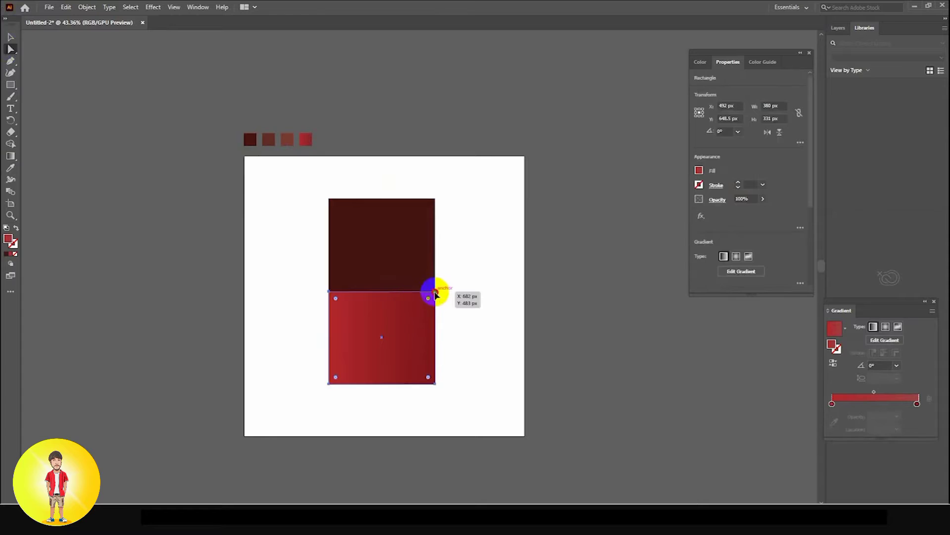
left_click(435, 292)
mouse_move(436, 293)
left_mouse_down()
mouse_move(437, 313)
mouse_move(435, 306)
left_mouse_up()
left_click(465, 316)
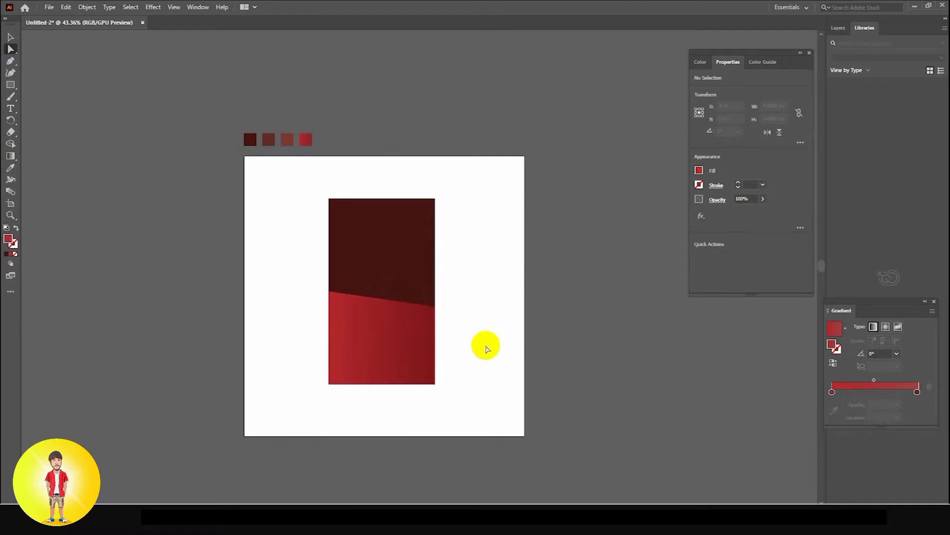
key("v")
left_click(376, 322)
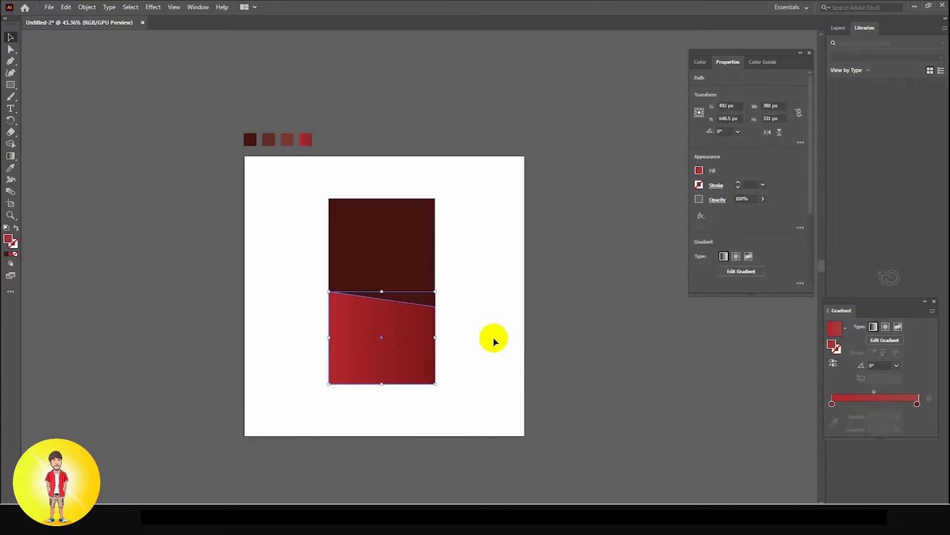
left_click(493, 338)
- Draw a closed thin strip with mitred ends along the red shape's lower edge with the Pen tool
left_click(11, 61)
scroll(361, 325, "up", 9)
left_click(11, 37)
scroll(406, 404, "down", 7)
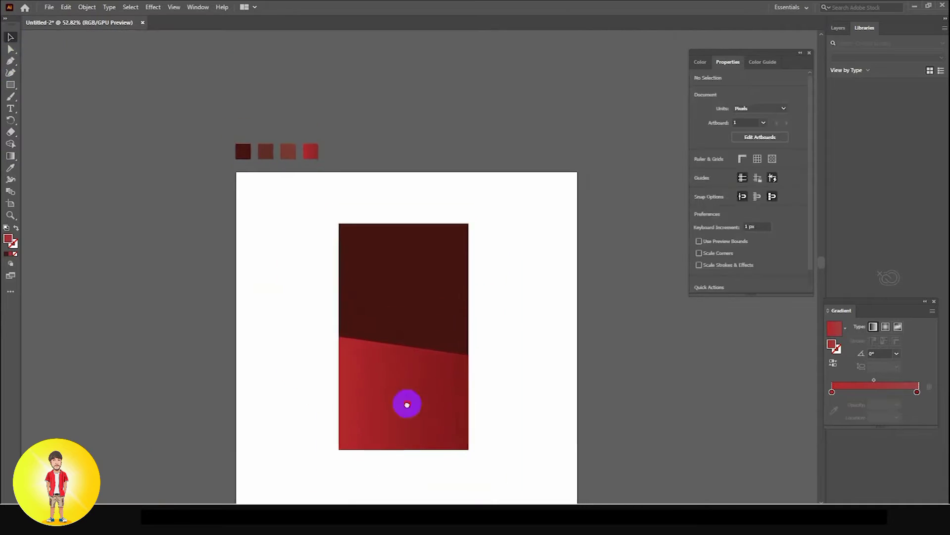
left_click_drag(407, 403, 349, 342)
left_click(11, 50)
scroll(318, 372, "up", 5)
left_click(11, 61)
scroll(266, 391, "up", 2)
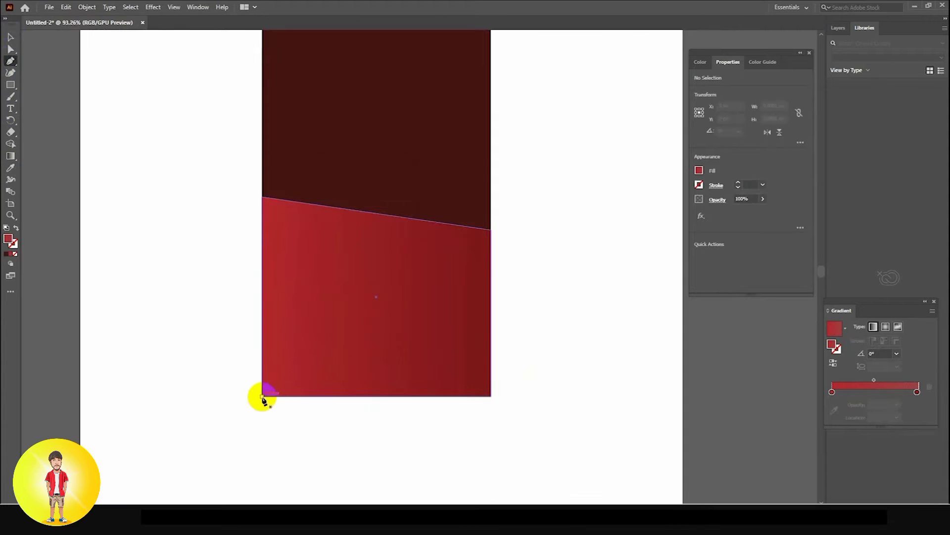
left_click_drag(262, 396, 471, 391)
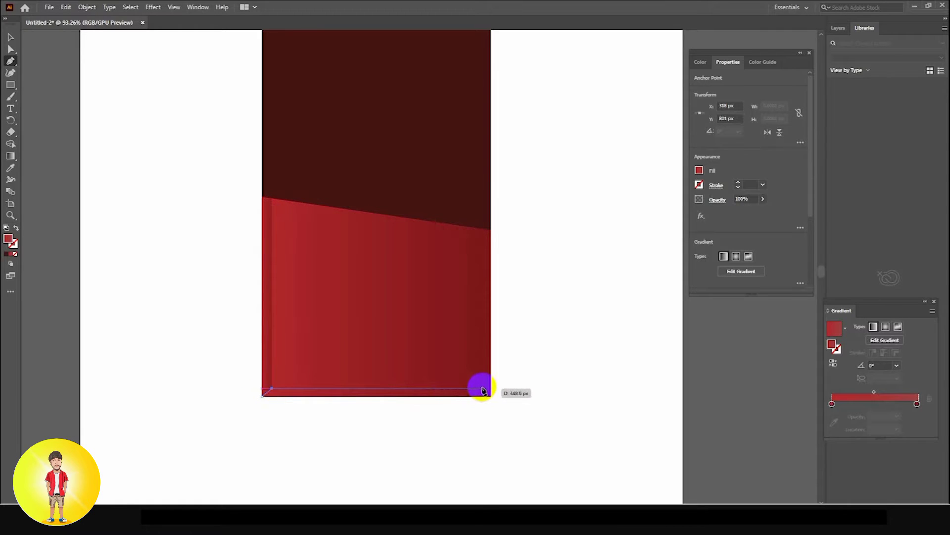
left_click(483, 388)
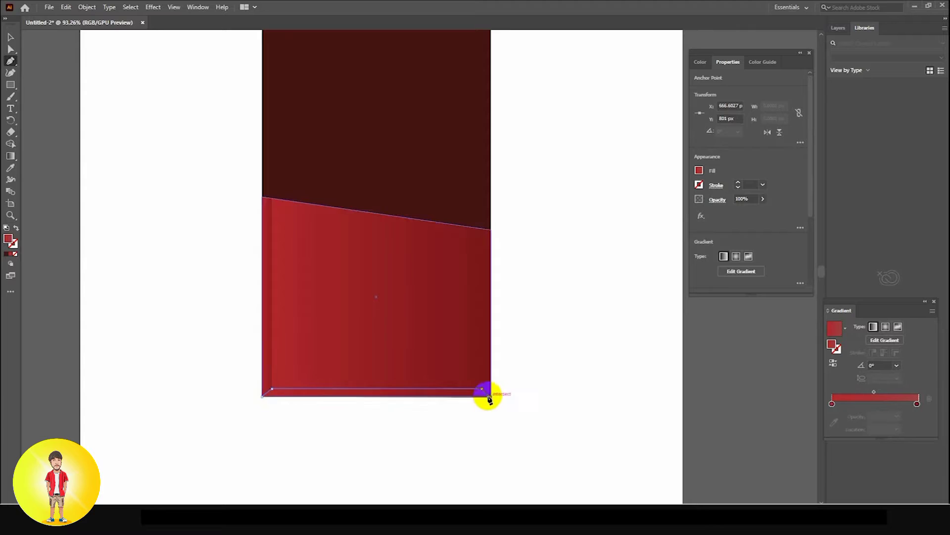
left_click(490, 396)
left_click(263, 396)
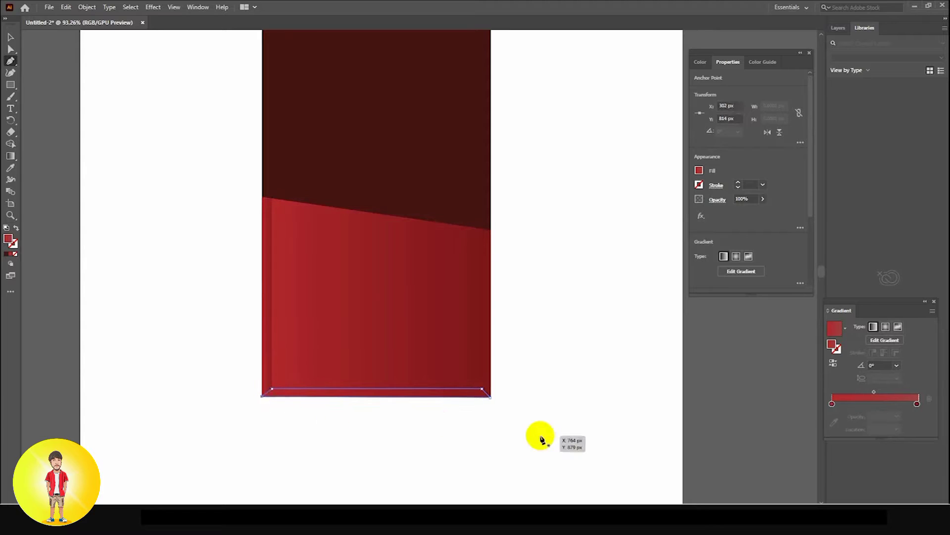
- Draw a closed strip about 15 px wide along the red shape's right edge, meeting the lower strip at the mitred corner
left_click(491, 230)
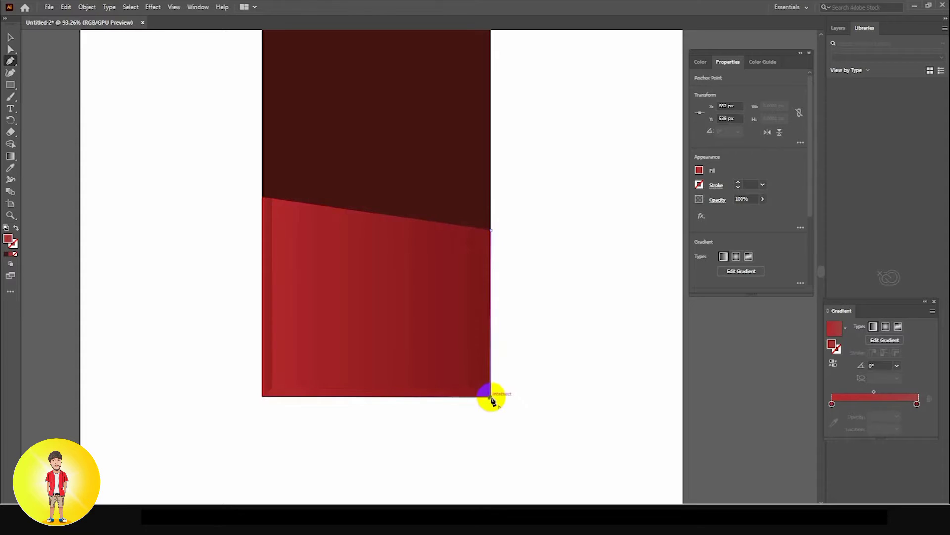
left_click(491, 396)
left_click(482, 389)
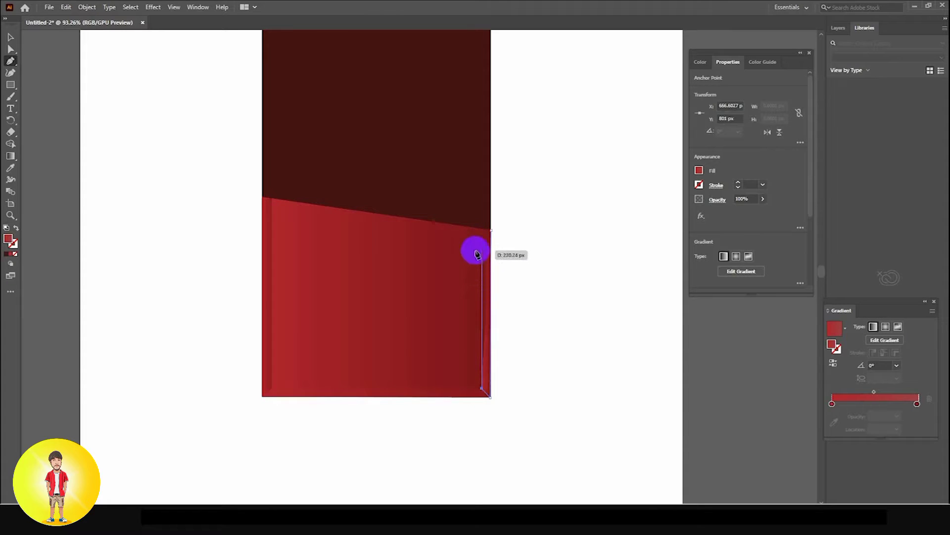
left_click(484, 232)
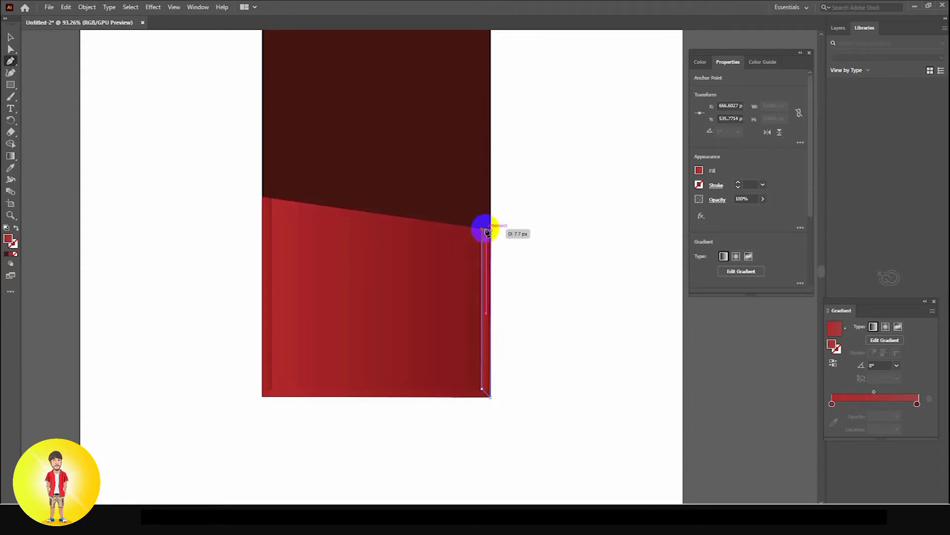
left_click(491, 230)
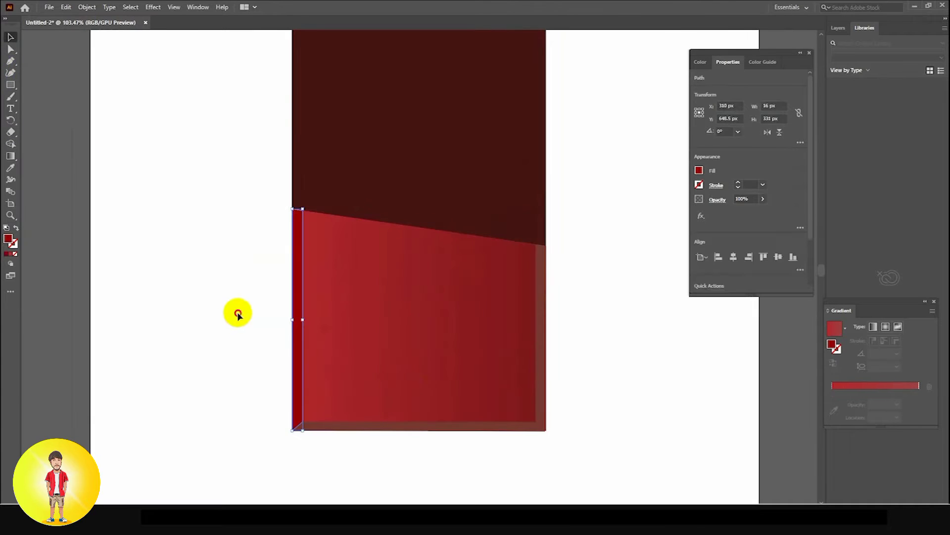
- Fill the lower and right edge strips together with dark red #930A00
left_click(217, 334)
left_click_drag(301, 331, 248, 319)
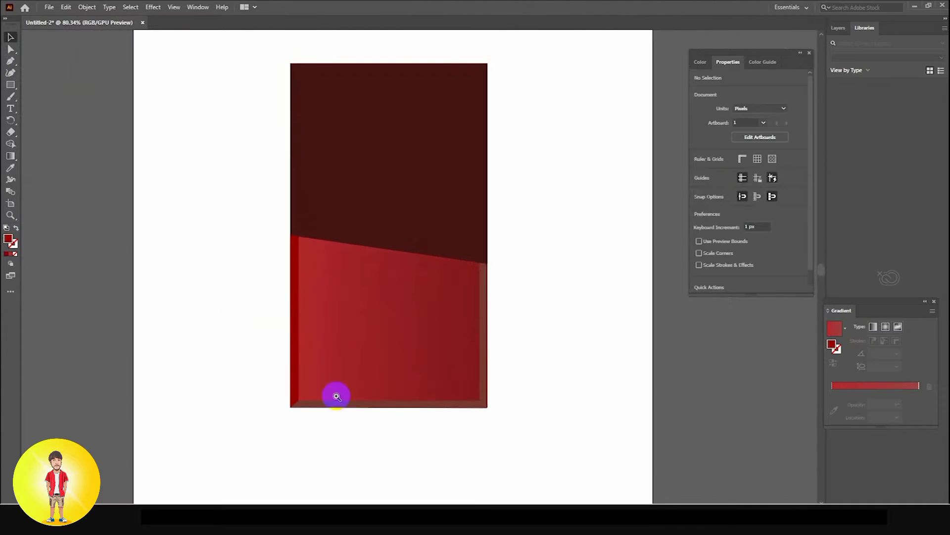
left_click_drag(298, 346, 318, 343)
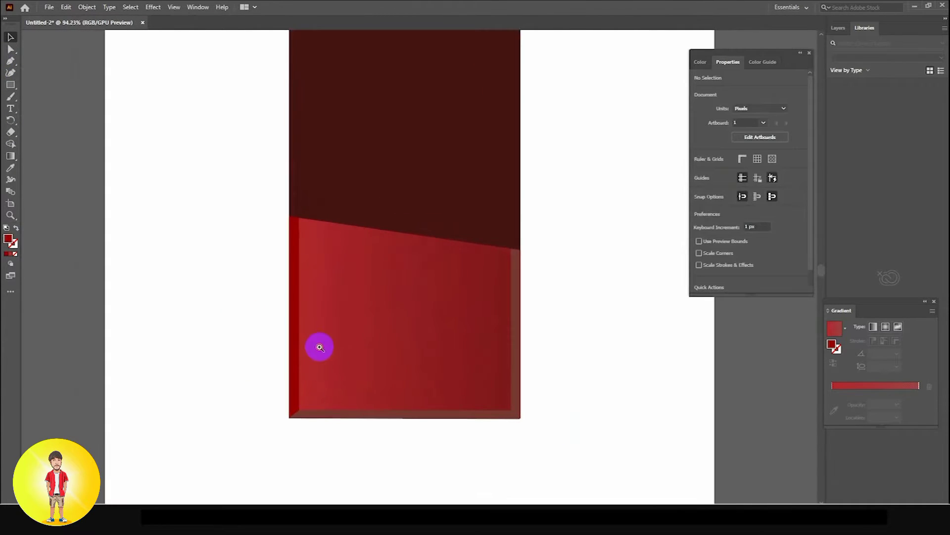
left_click(475, 420)
left_click(516, 385, "shift")
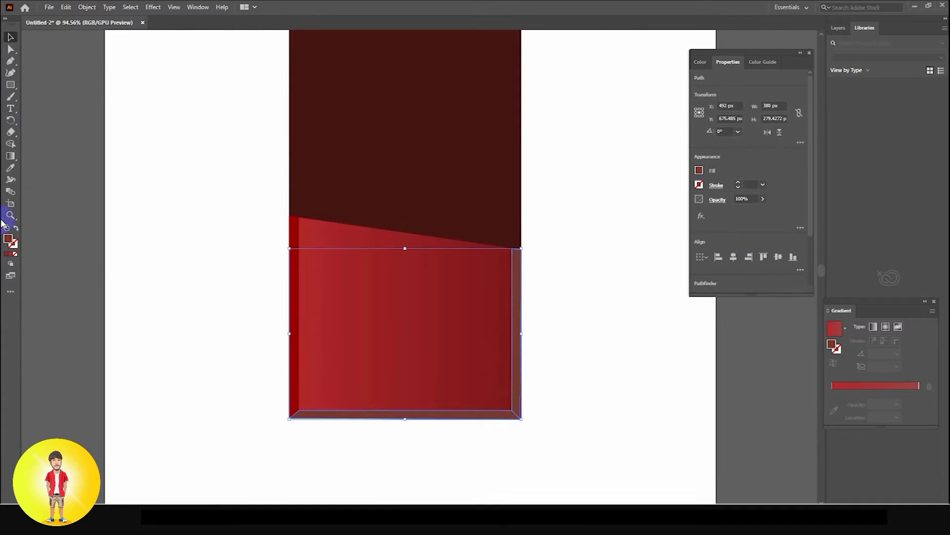
double_click(8, 240)
left_click(472, 248)
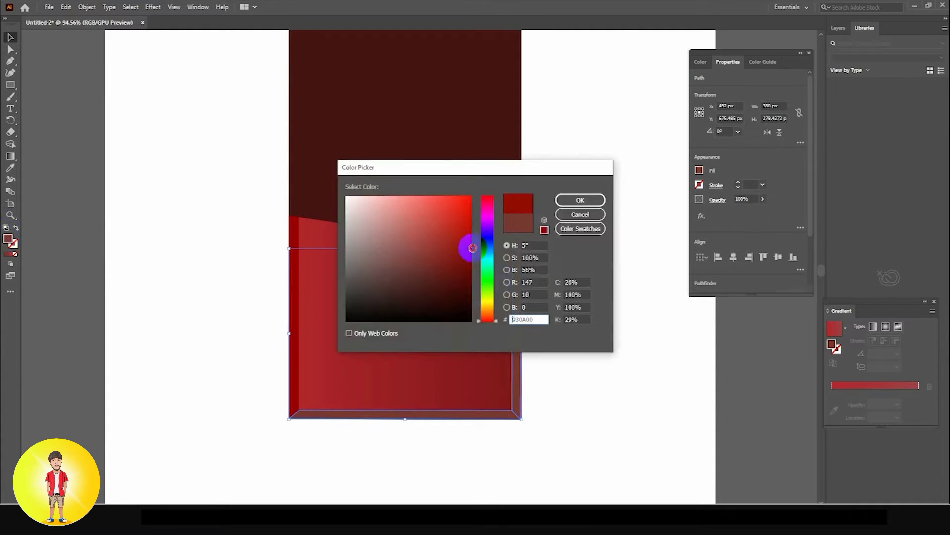
left_click(579, 199)
left_click(564, 360)
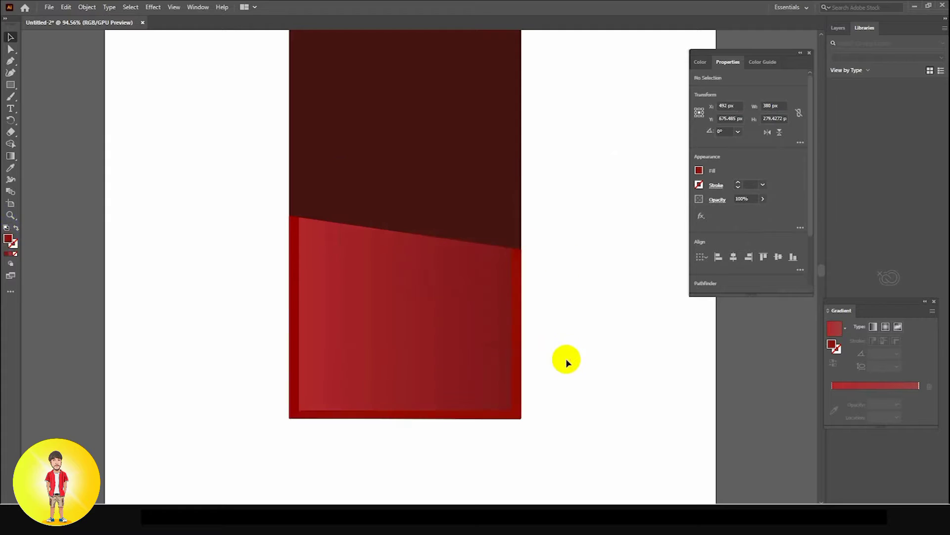
- Darken the right edge strip's fill to a fully saturated red of about 51% brightness
left_click_drag(468, 362, 431, 364)
left_click(431, 364)
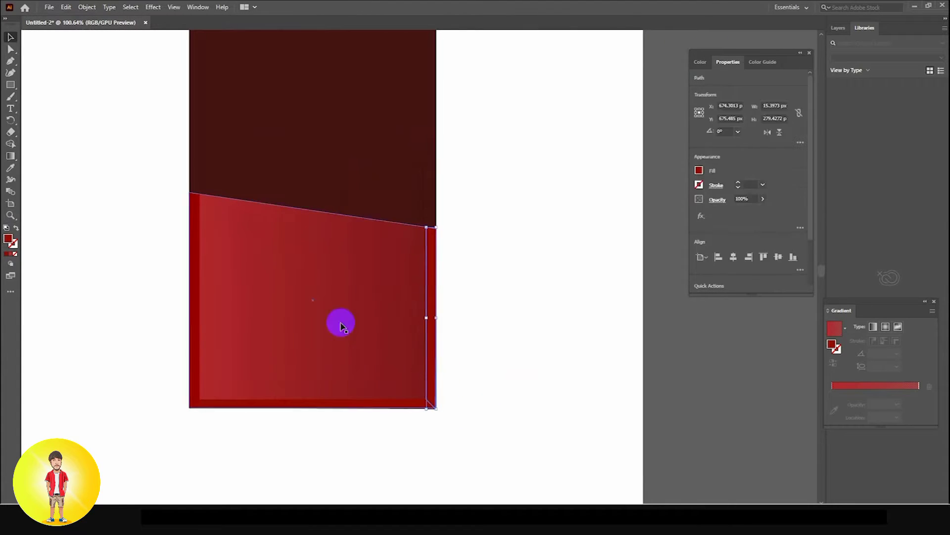
double_click(8, 239)
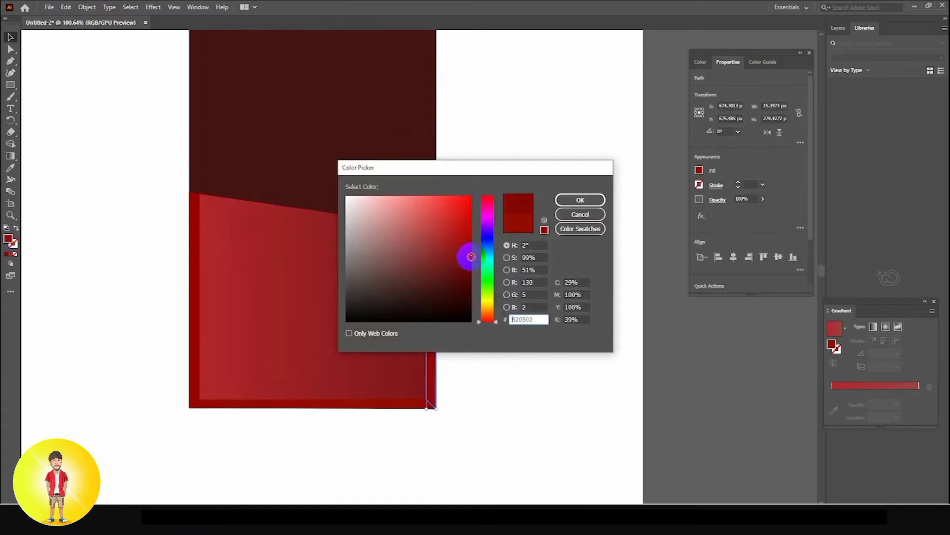
left_click_drag(470, 257, 474, 257)
left_click(582, 201)
left_click(523, 349)
- Move the end colour stop of the red shape's linear gradient out to the 100% location at its right edge
left_click_drag(542, 426, 484, 444)
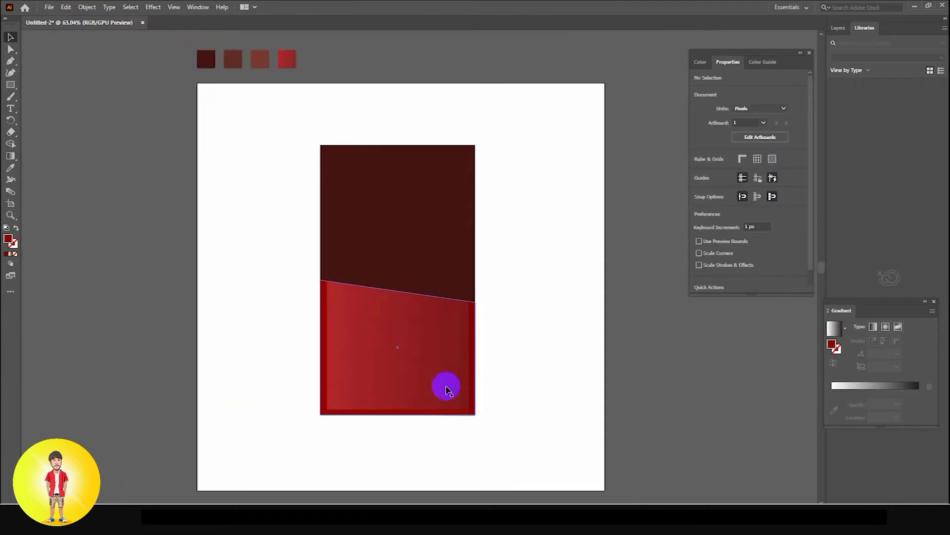
left_click(447, 390)
left_click(10, 156)
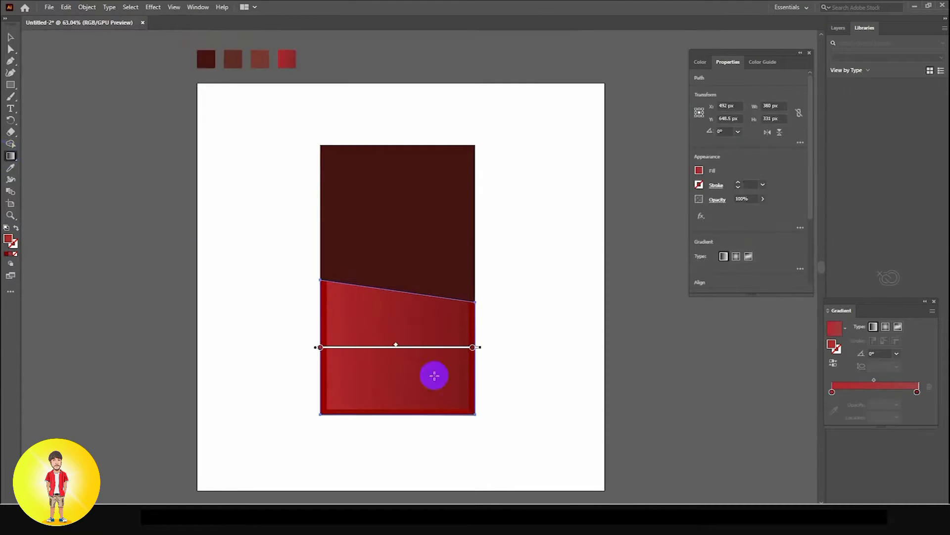
left_click_drag(473, 348, 496, 348)
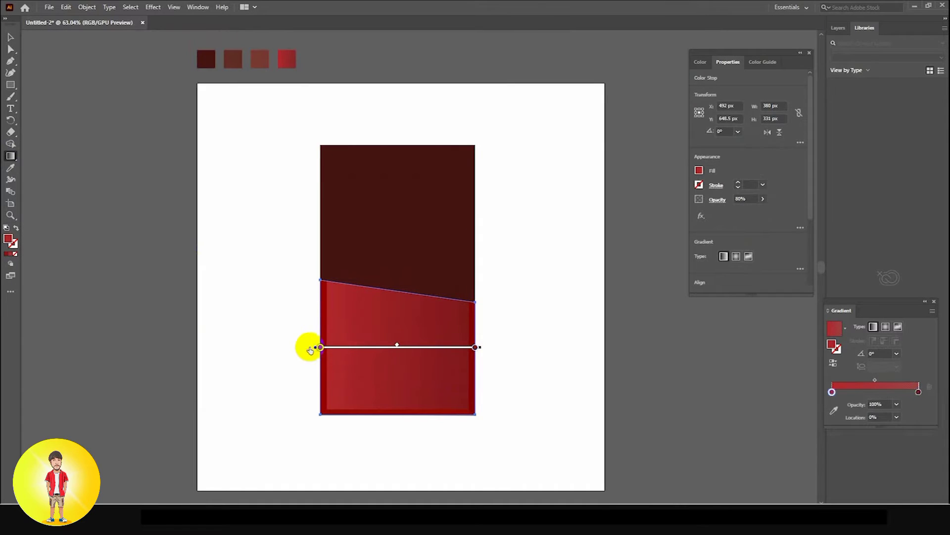
key("ctrl")
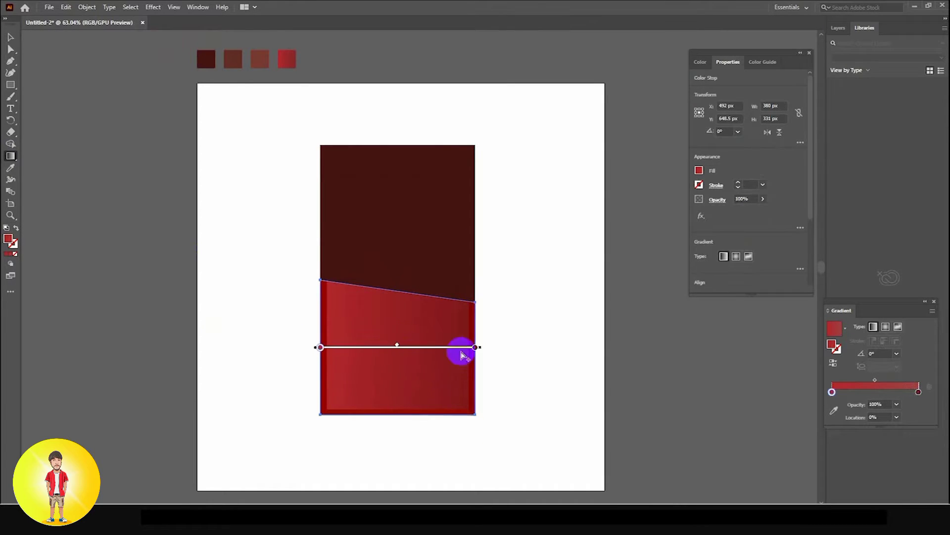
left_click(475, 348)
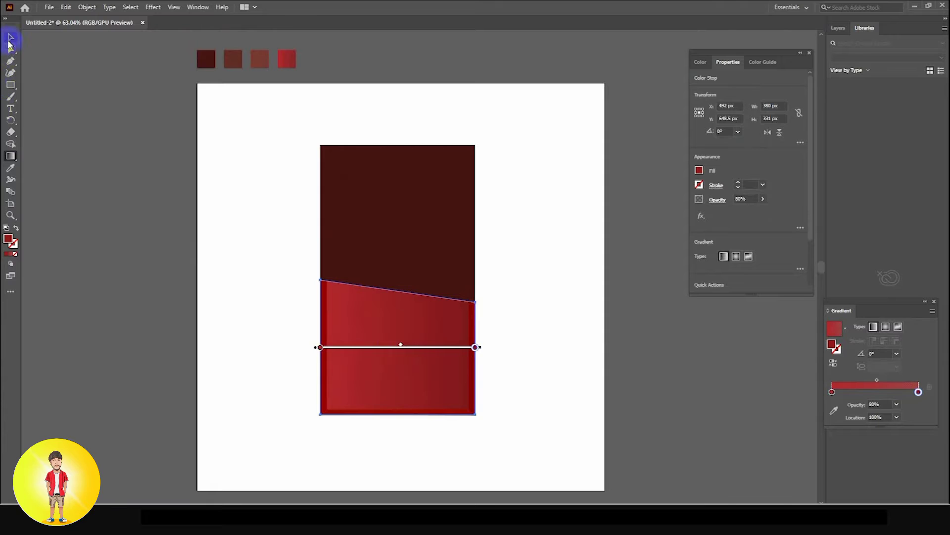
left_click(10, 38)
left_click(206, 290)
left_click(334, 319, "ctrl+alt")
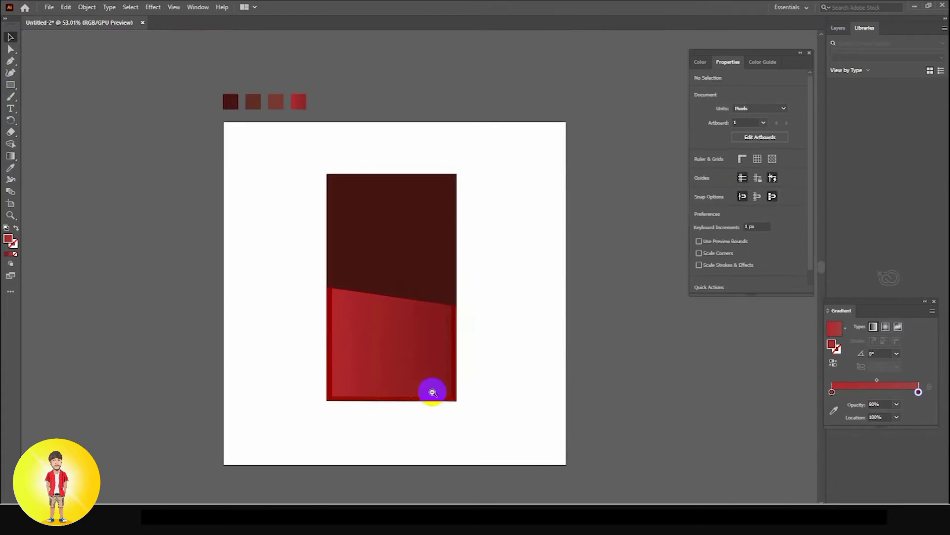
- Draw a jagged upper edge with the Pen tool just above the red panel's slanted top, spanning the dark rectangle's full width from left to right
left_click_drag(432, 392, 369, 352)
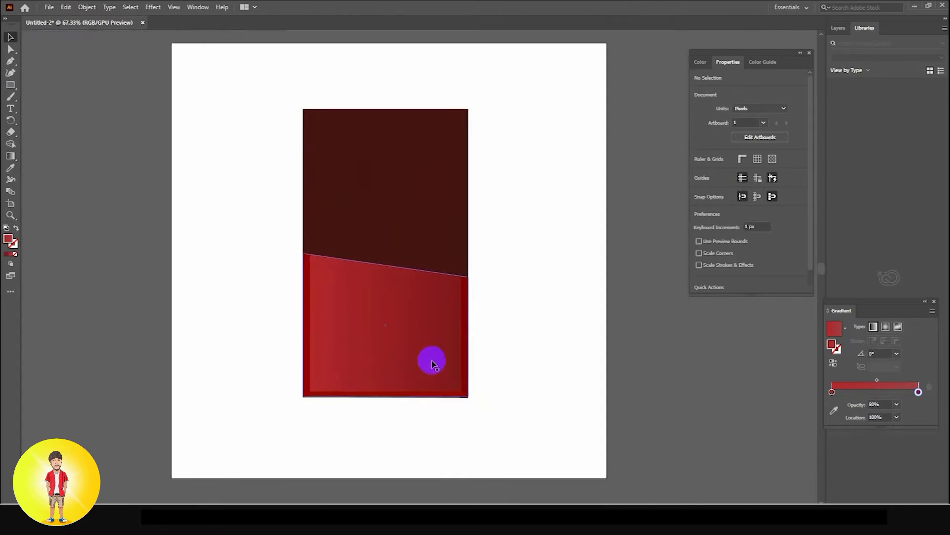
left_click_drag(365, 258, 361, 286)
left_click(528, 320)
left_click(10, 60)
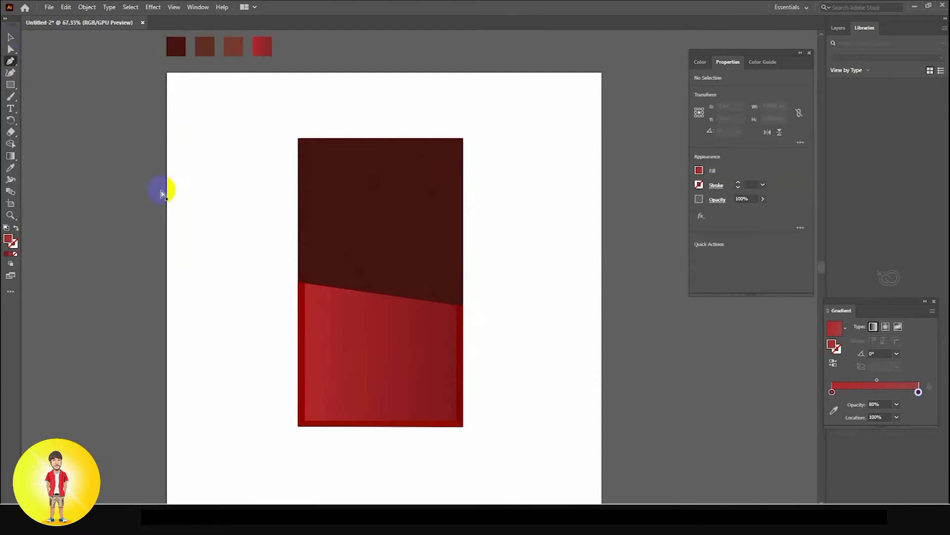
left_click_drag(333, 240, 431, 331)
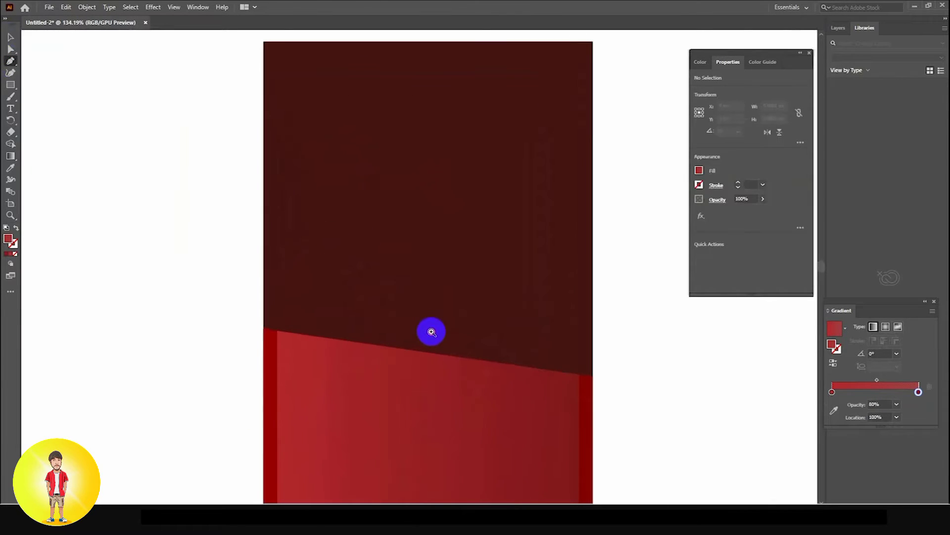
left_click(264, 325)
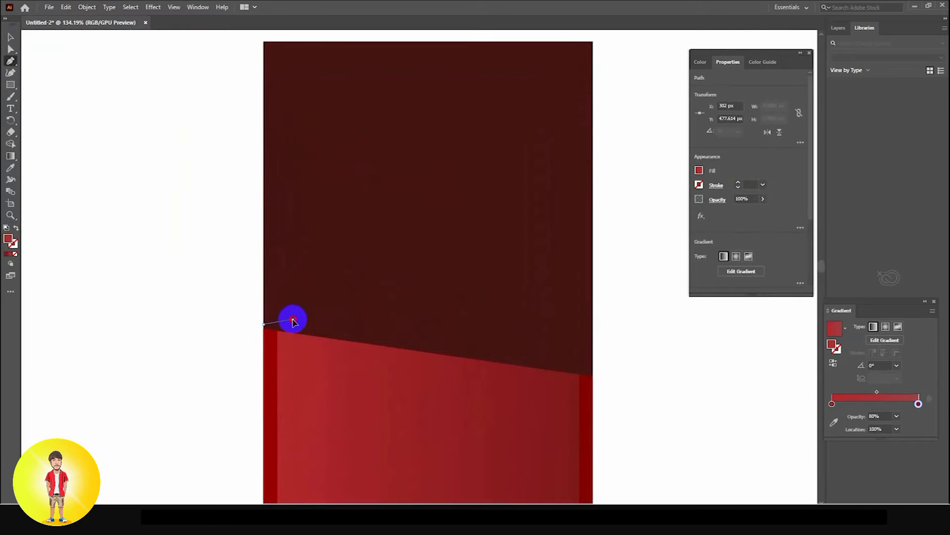
left_click(296, 322)
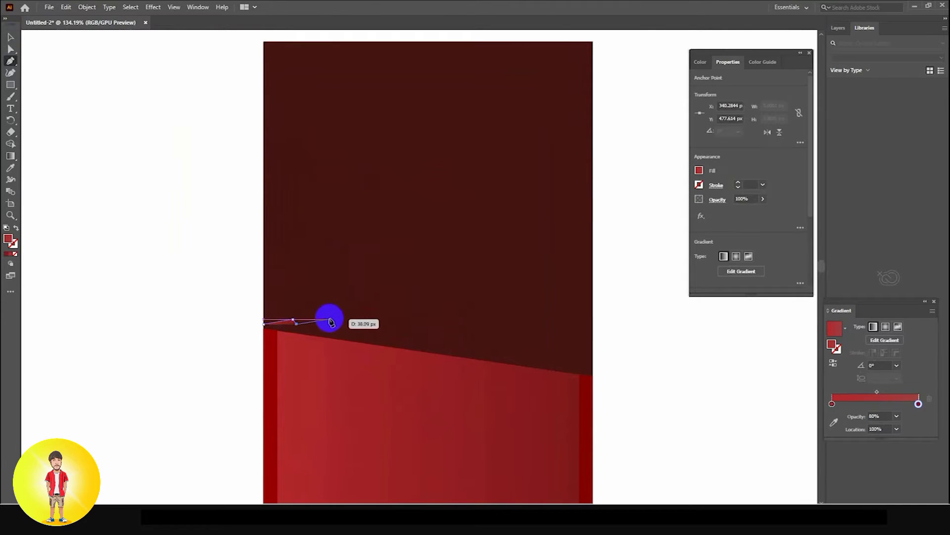
left_click(323, 323)
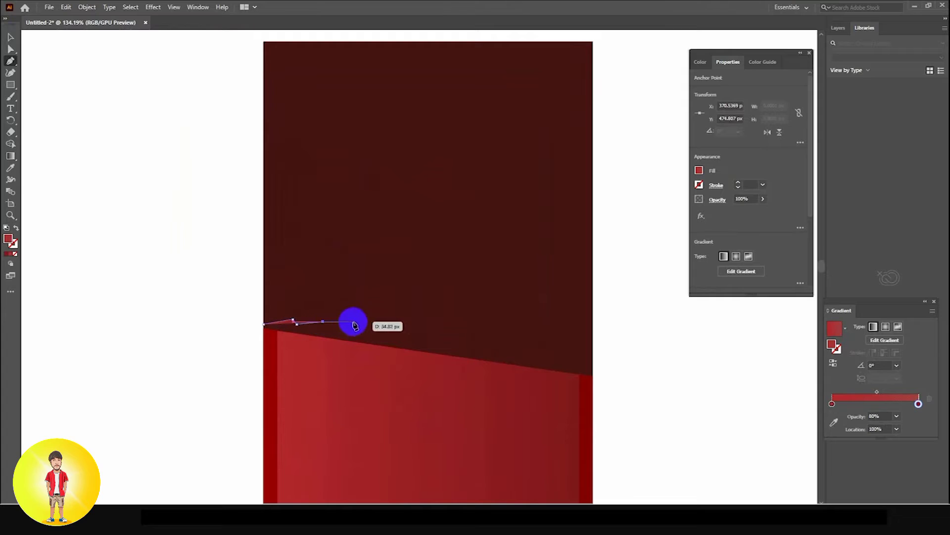
left_click(344, 324)
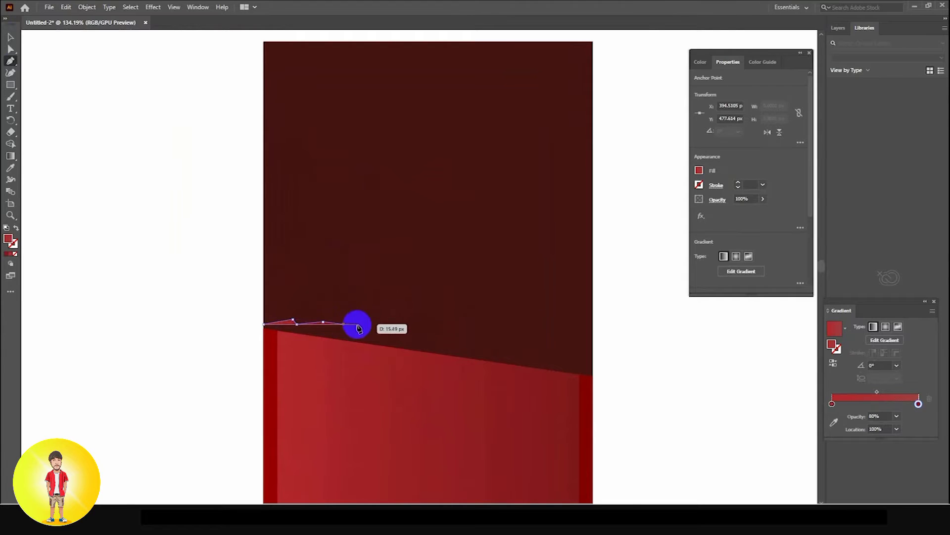
left_click(364, 324)
left_click(357, 328)
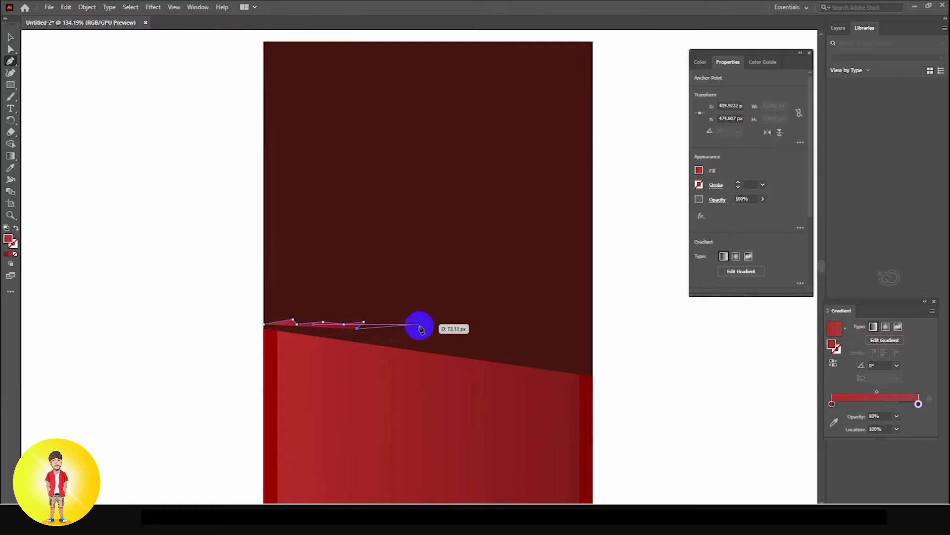
left_click(394, 326)
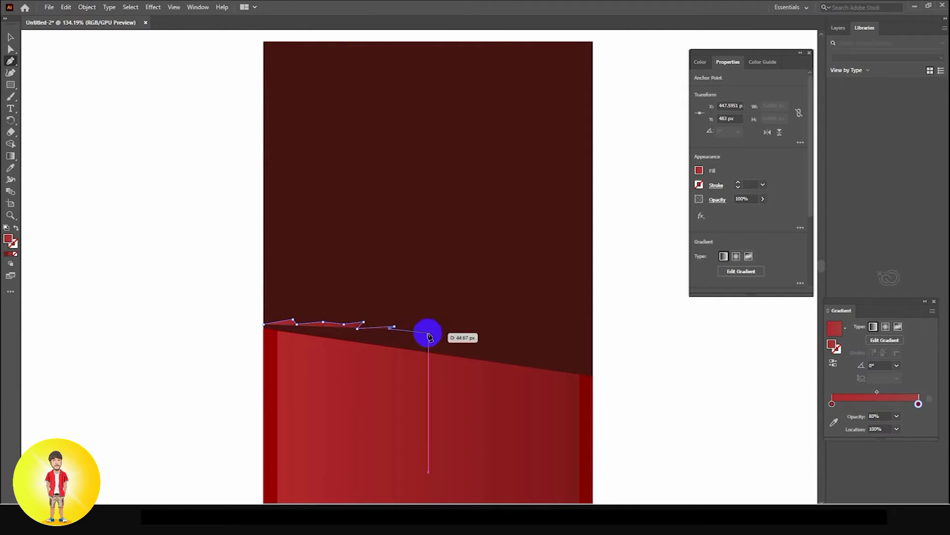
left_click(417, 336)
left_click(435, 335)
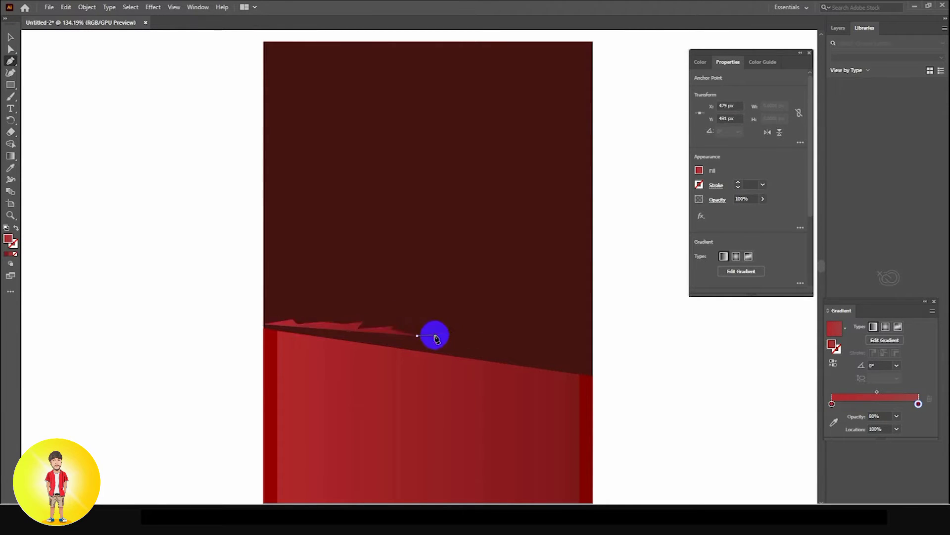
left_click(451, 343)
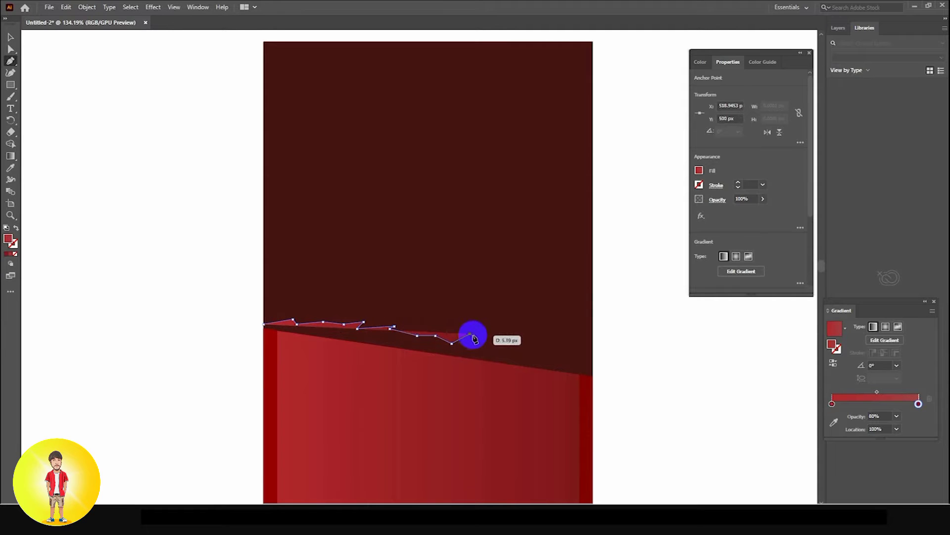
left_click(484, 341)
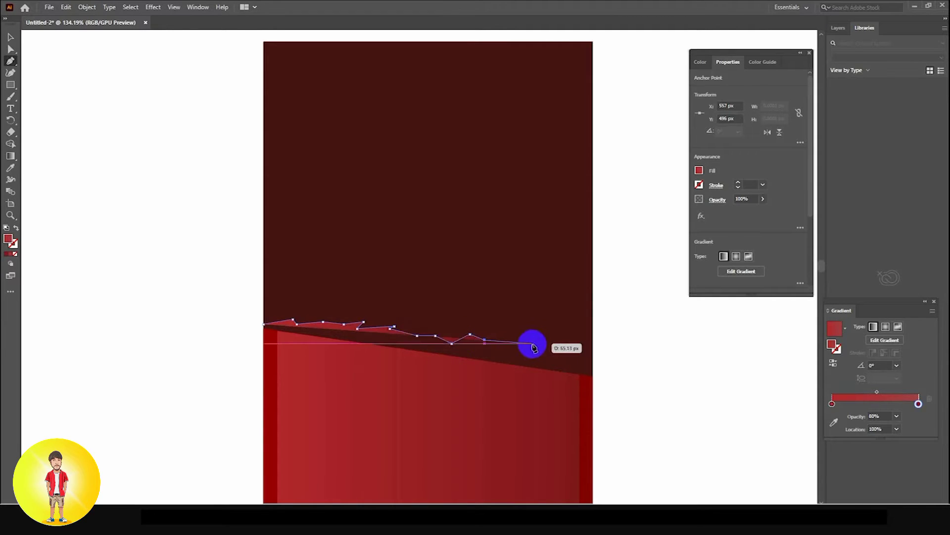
left_click(529, 343)
left_click(524, 351)
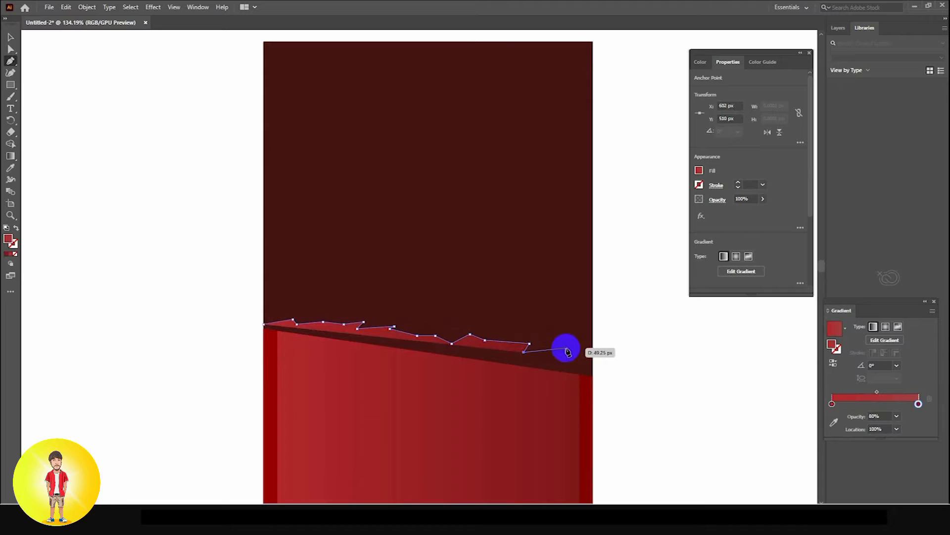
left_click(544, 352)
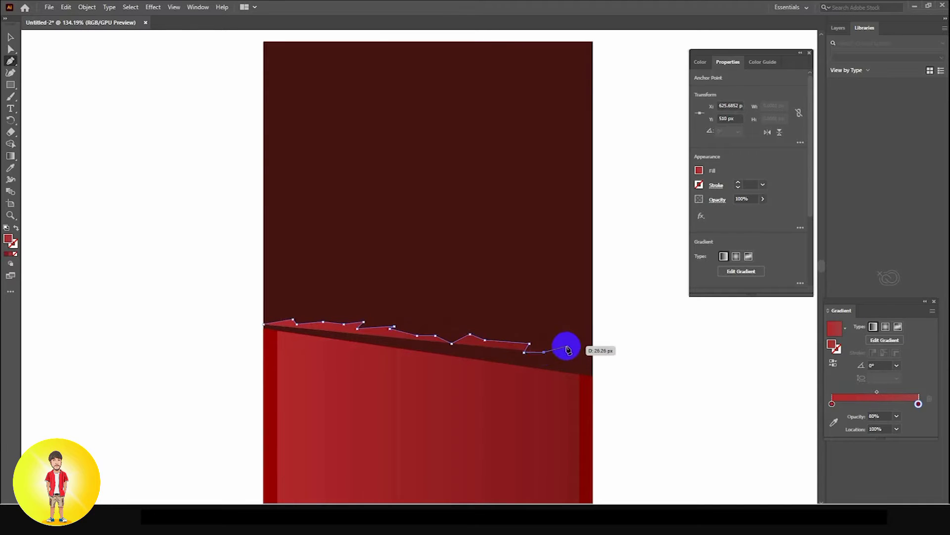
left_click(566, 346)
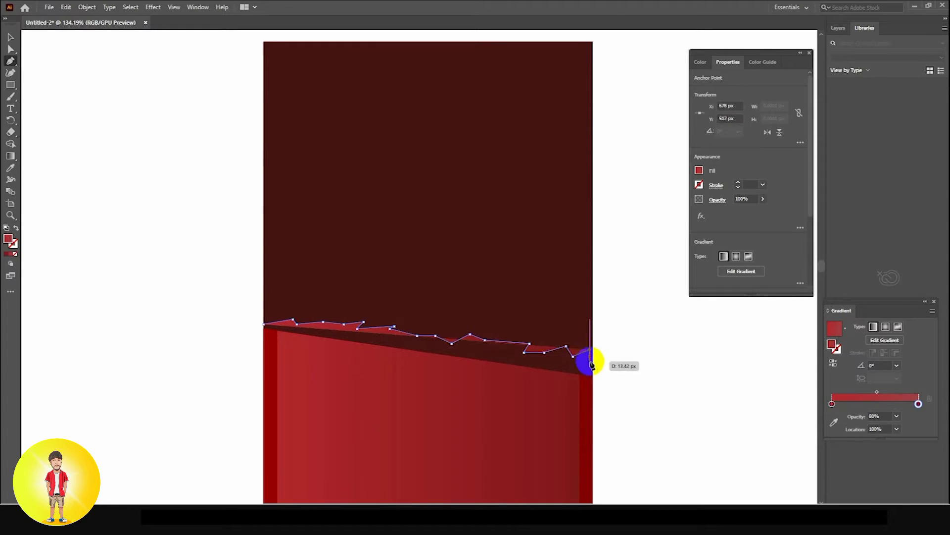
left_click(590, 351)
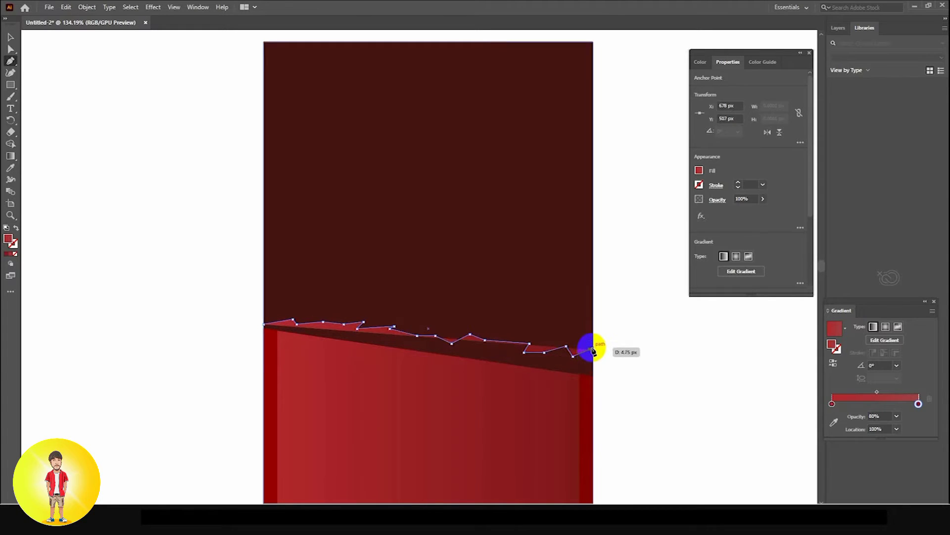
left_click(593, 351)
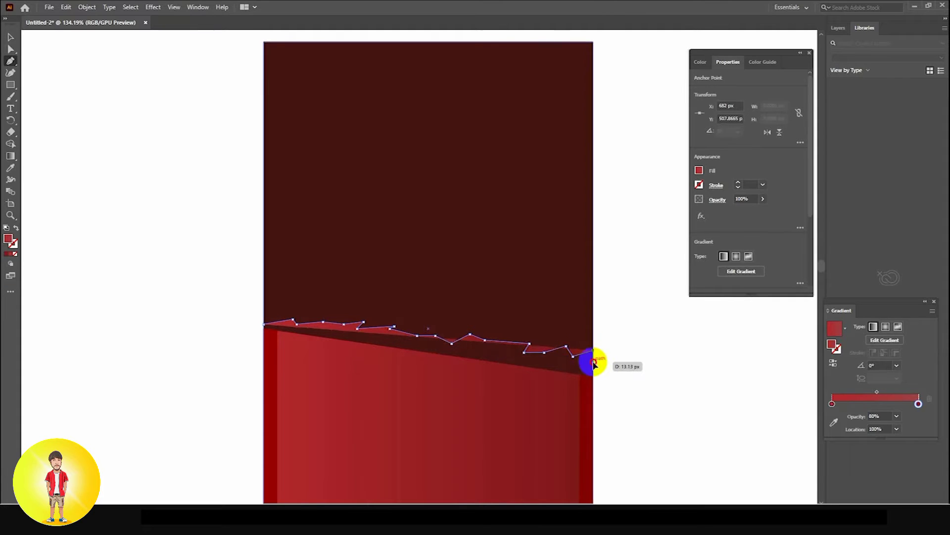
- Continue the path back to the left with an irregular lower edge over the red panel's top and close it at its starting point
left_click(582, 379)
left_click(563, 380)
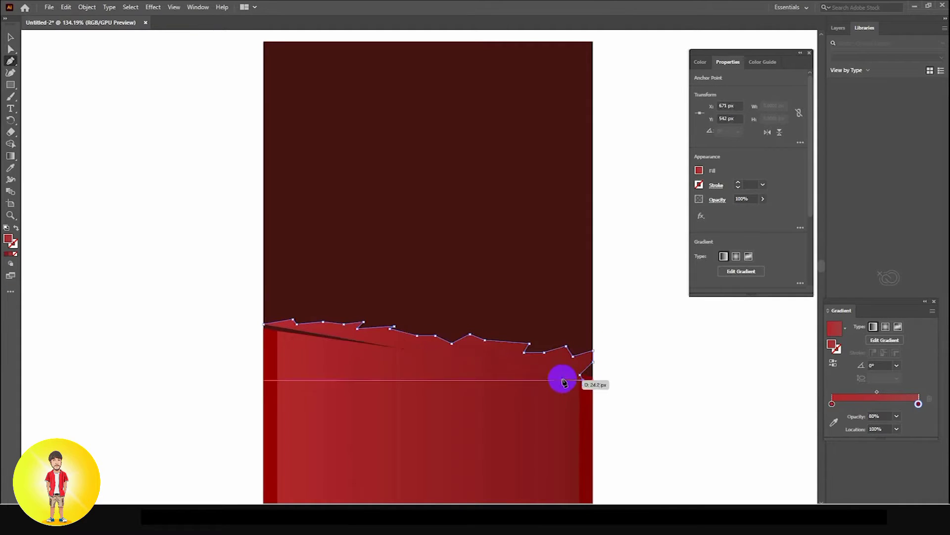
left_click(536, 384)
left_click(522, 369)
left_click(494, 370)
left_click(455, 367)
left_click(440, 356)
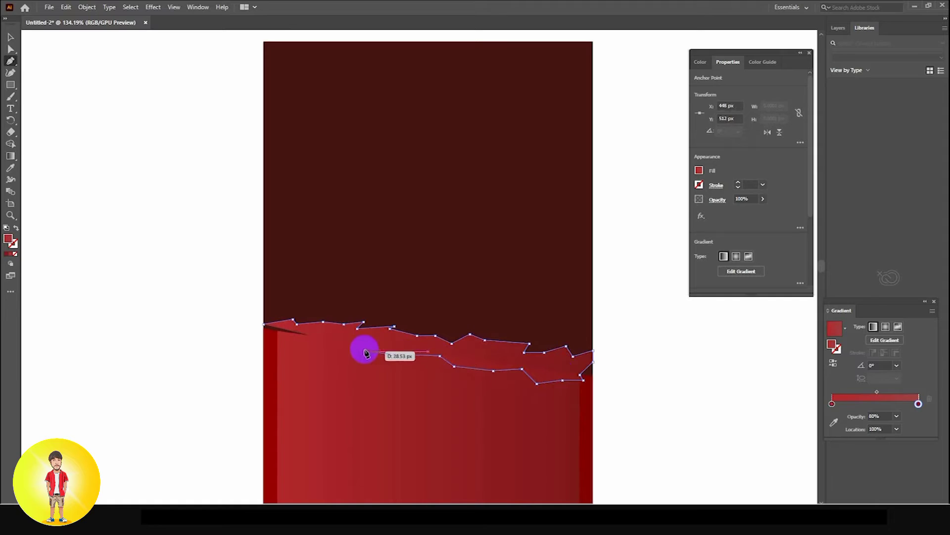
left_click(380, 345)
left_click(339, 350)
left_click(325, 337)
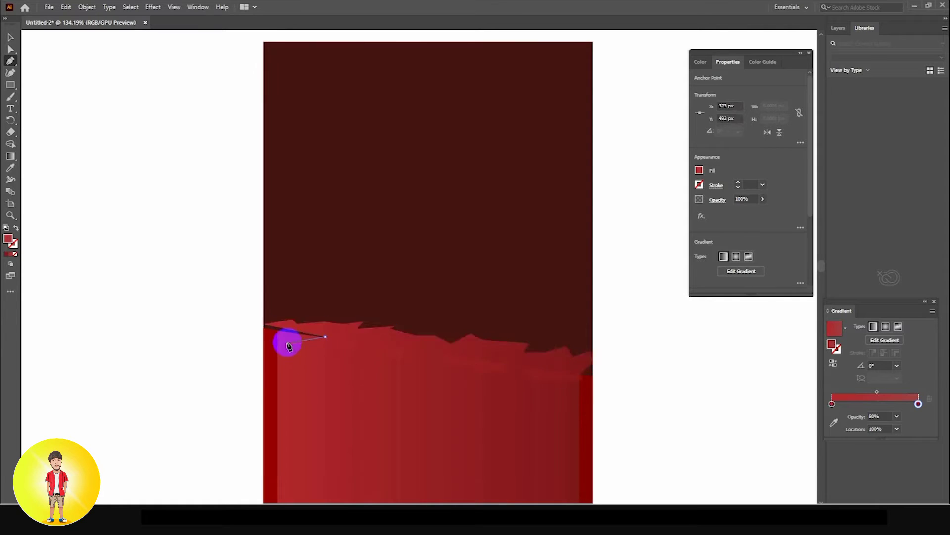
left_click(266, 339)
left_click(261, 326)
scroll(324, 329, "down", 3)
- Fill the closed jagged strip with a solid pale pink instead of the red gradient
left_click(10, 38)
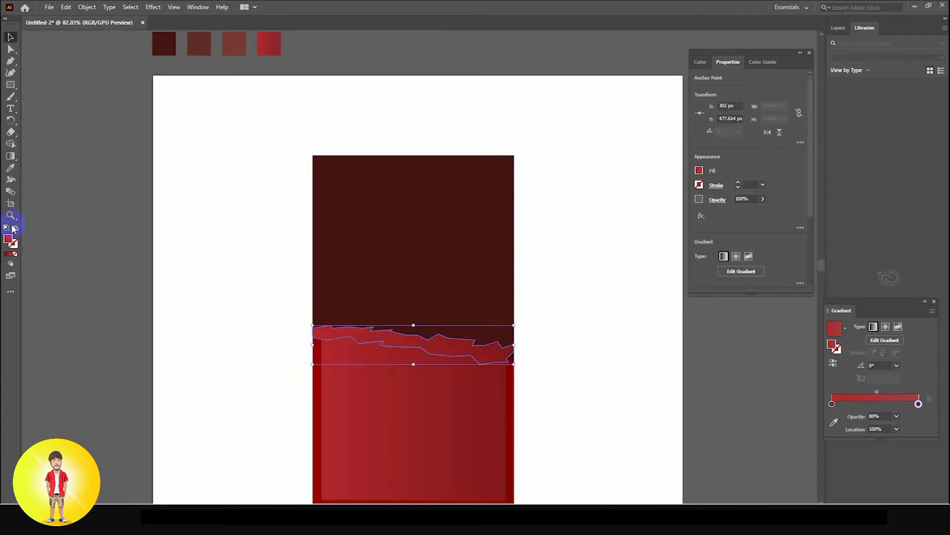
double_click(8, 239)
mouse_move(355, 204)
left_mouse_down()
mouse_move(344, 192)
mouse_move(369, 198)
left_mouse_up()
left_click(580, 200)
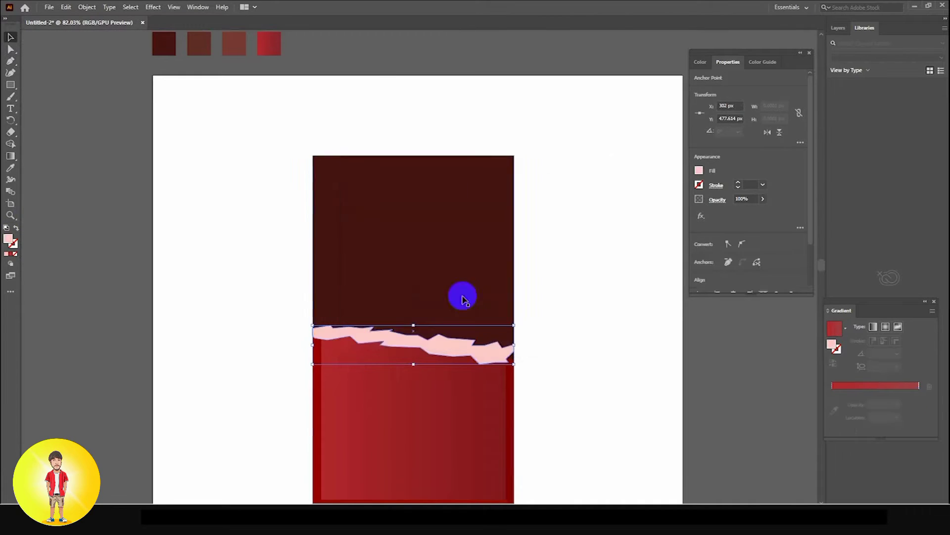
left_click(557, 375)
- Move the strip's inner right-end anchor out to the rectangle's right edge at X 682, Y 541 px, and lower the upper right corner slightly
left_click_drag(437, 356, 367, 343)
left_click_drag(559, 410, 490, 380)
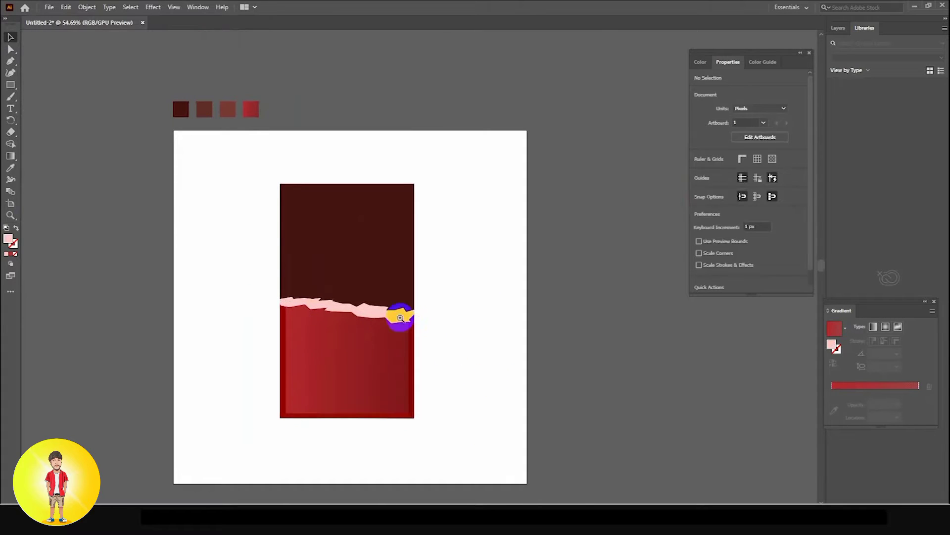
left_click_drag(396, 315, 544, 359)
left_click(11, 51)
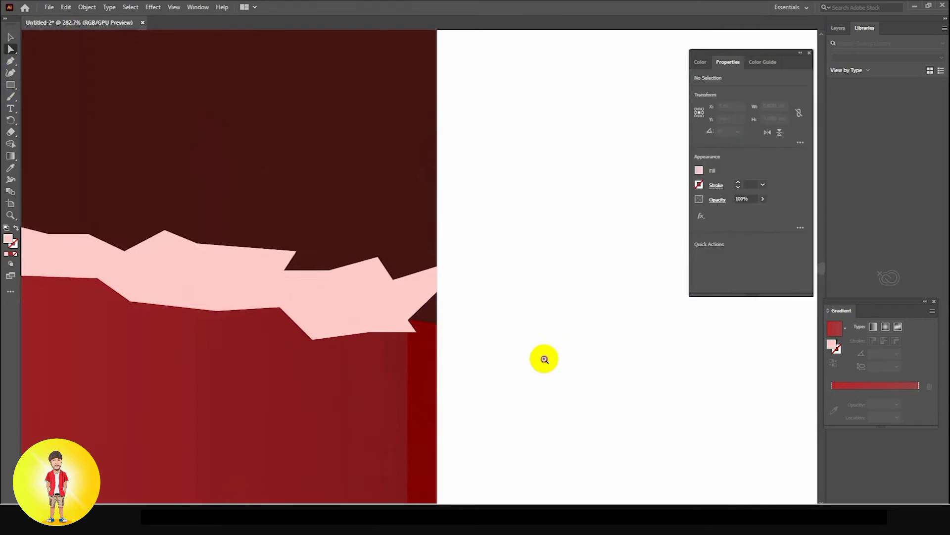
left_click(407, 321)
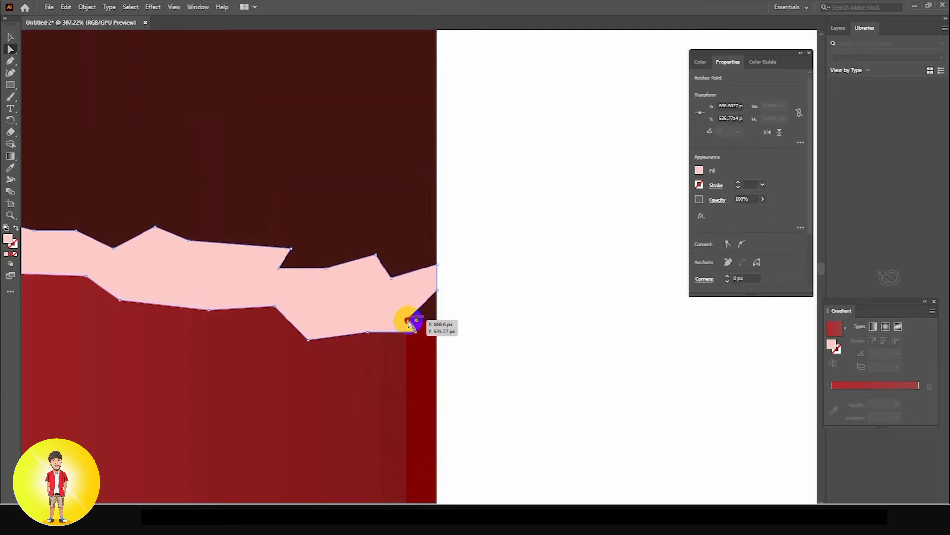
left_click_drag(409, 319, 438, 331)
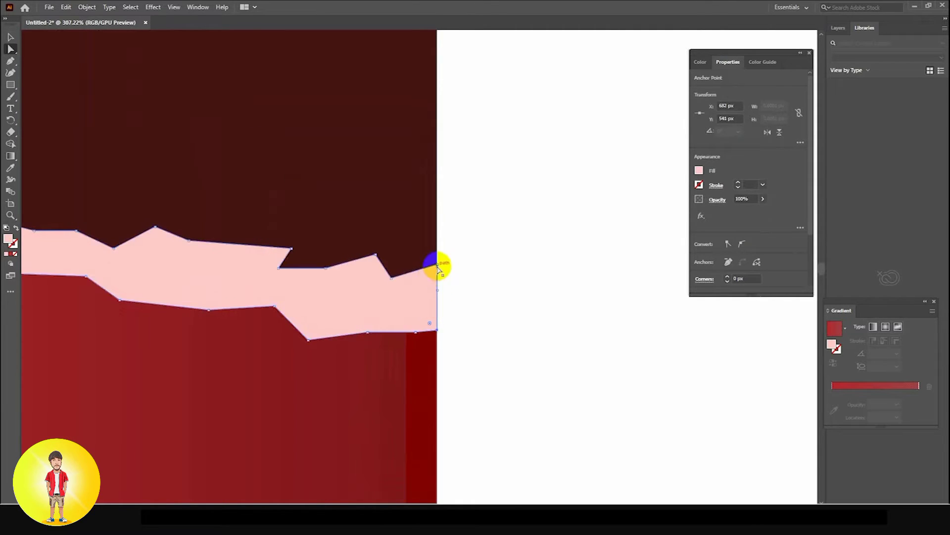
left_click_drag(438, 267, 438, 274)
left_click(499, 331)
- Reshape the pink strip's lower edge near its right end by pulling its anchors into a more jagged zigzag
left_click_drag(581, 318, 440, 311)
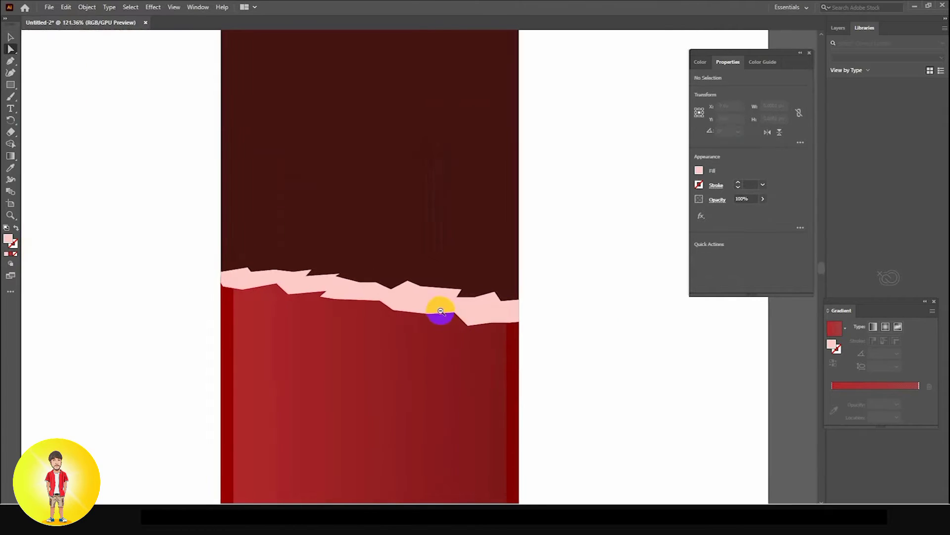
left_click_drag(509, 324, 610, 345)
left_click_drag(476, 328, 511, 336)
left_click(531, 329)
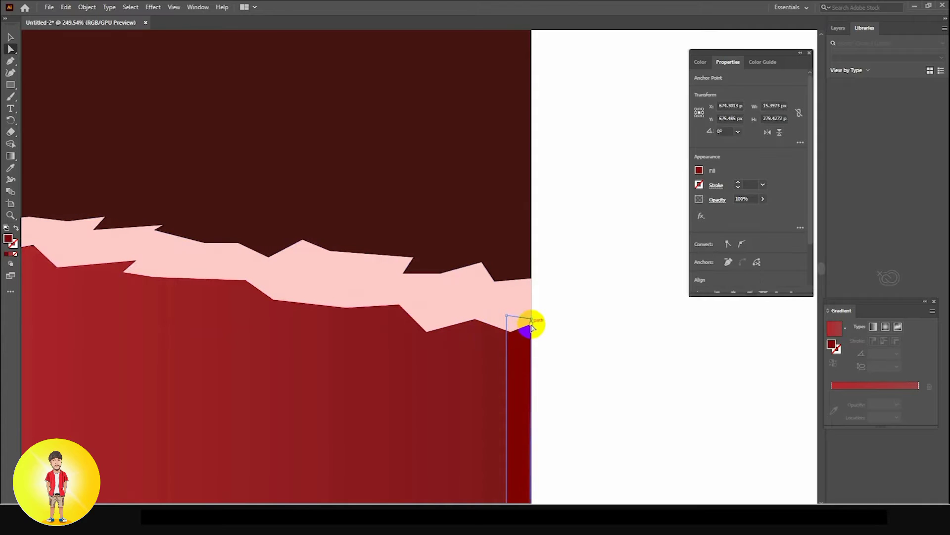
left_click(548, 333)
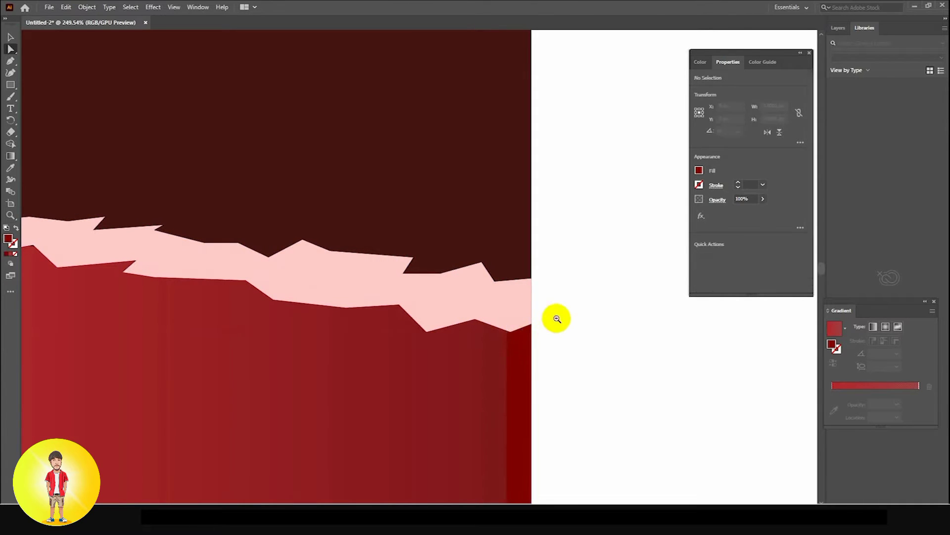
- Lighten the torn strip's fill to pink #FFD9D9
left_click_drag(537, 309, 241, 265)
left_click(10, 35)
left_click(209, 197)
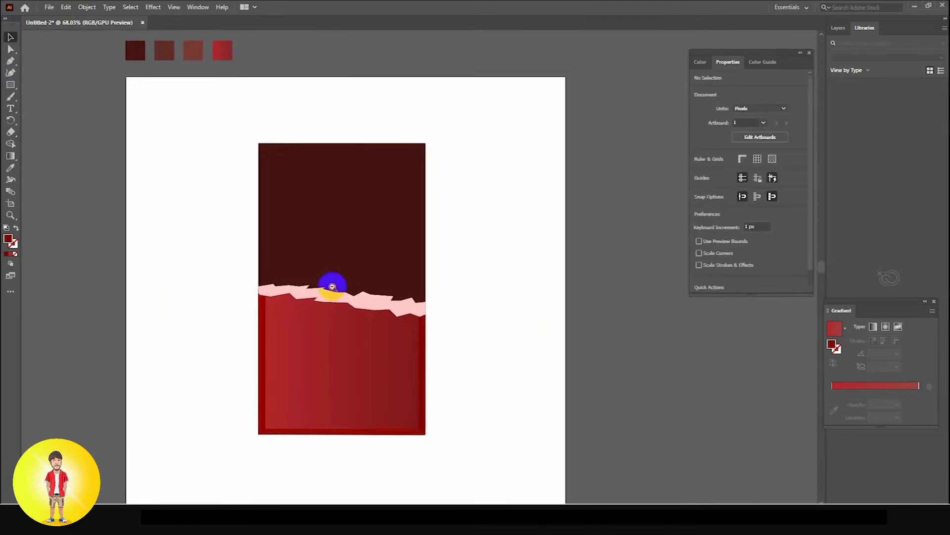
left_click_drag(331, 284, 307, 281)
left_click_drag(500, 362, 377, 322)
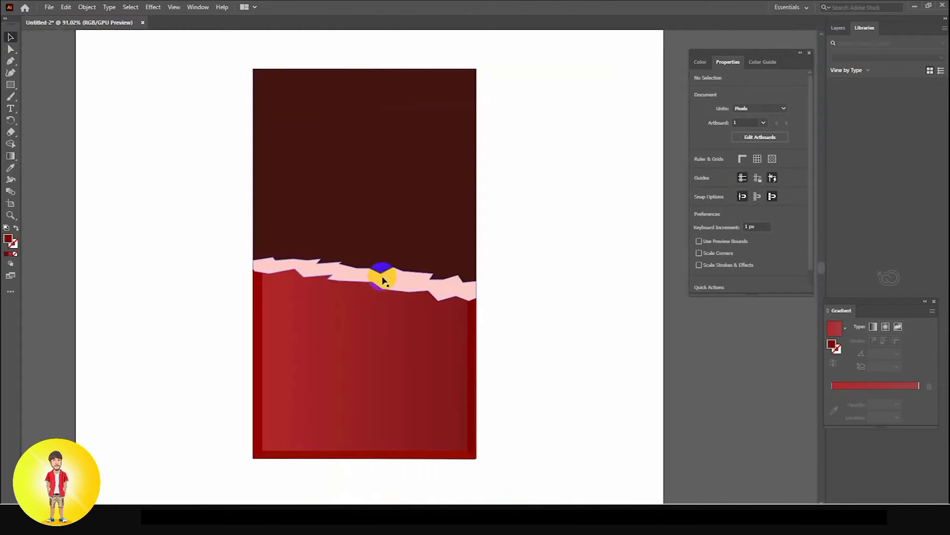
left_click(383, 280)
left_click(543, 350)
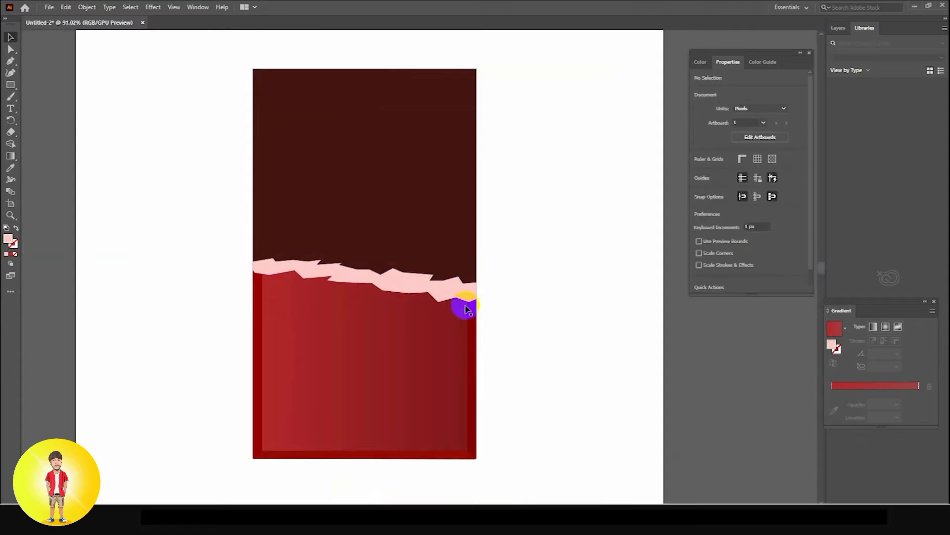
left_click(430, 278)
double_click(8, 239)
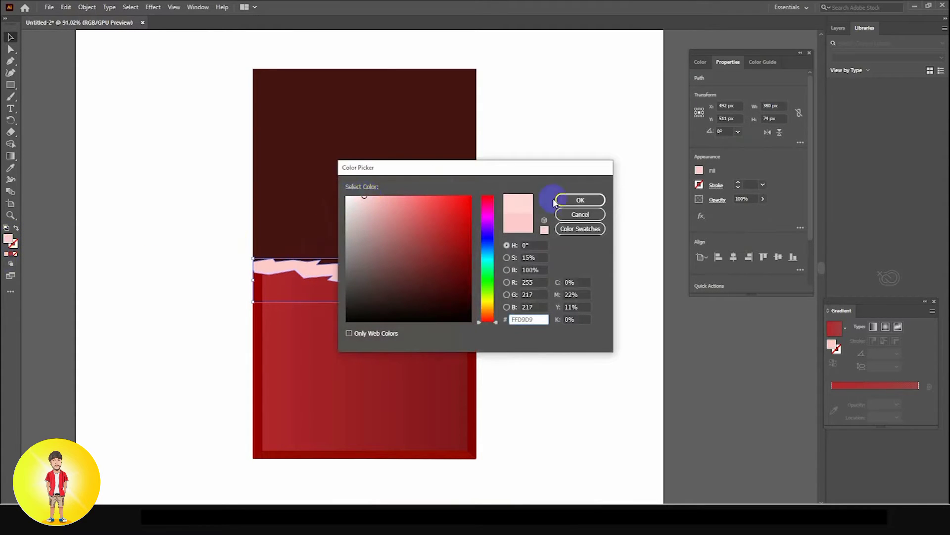
left_click(580, 204)
left_click(554, 325)
left_click(277, 257, "alt")
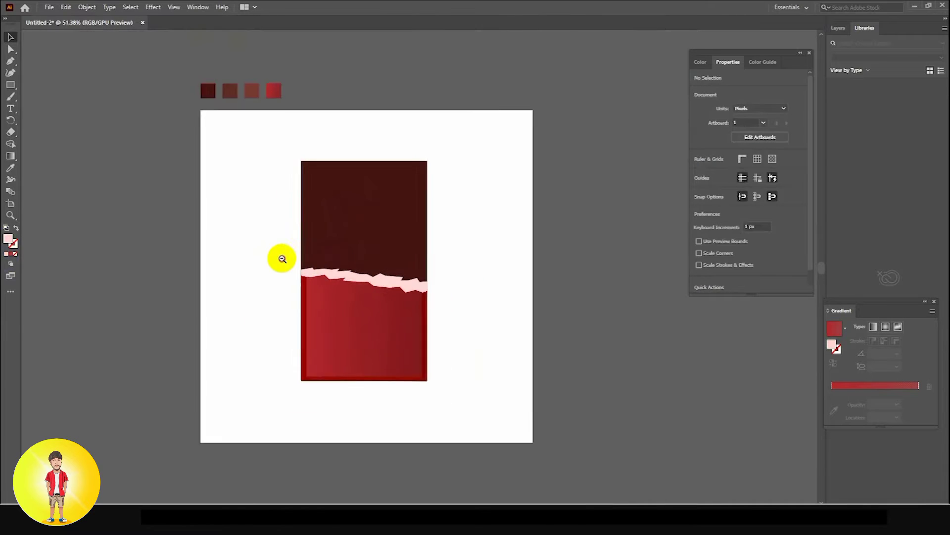
left_click_drag(262, 256, 268, 257)
left_click_drag(459, 314, 461, 319)
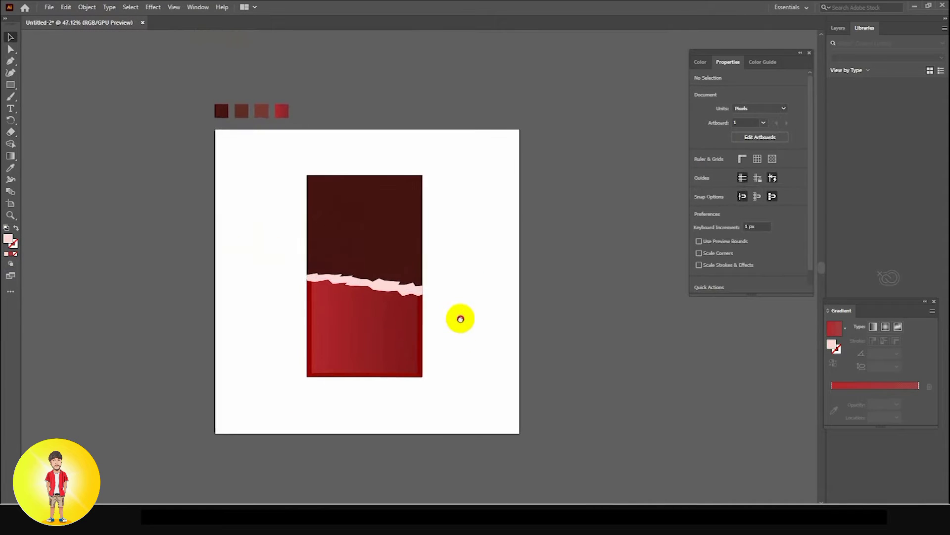
- Widen the torn pink strip to about 400 px so it overhangs both sides of the rectangle, and rotate it slightly clockwise
left_click_drag(335, 279, 478, 289)
left_click(442, 298)
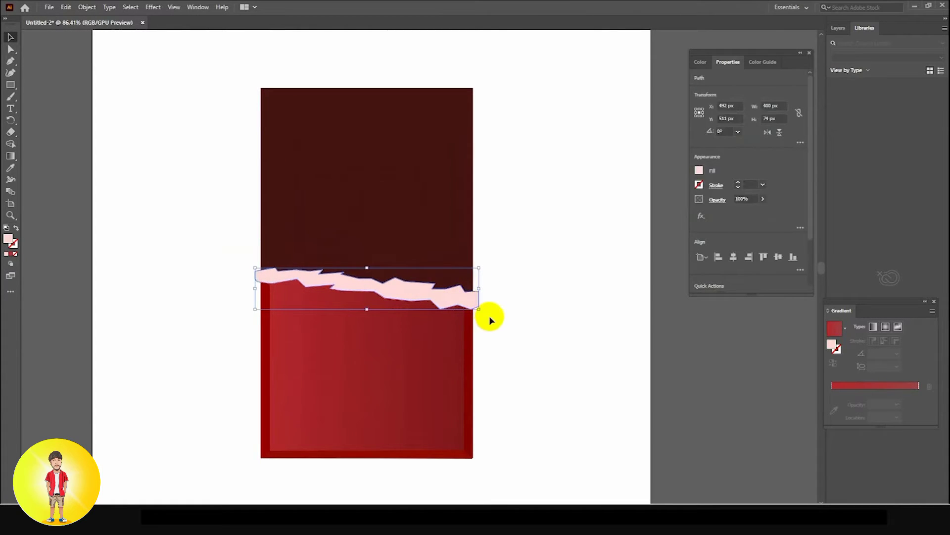
left_click_drag(484, 266, 488, 272)
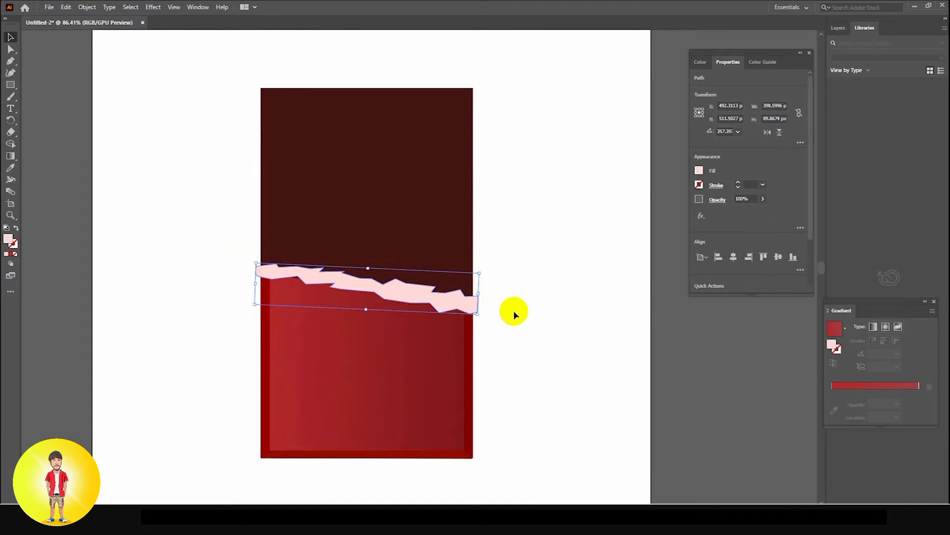
- Nudge the rotated torn strip down by 5 px and deselect it
key("Down")
key("Down")
key("Down")
key("Down")
key("Down")
key("Down")
key("Down")
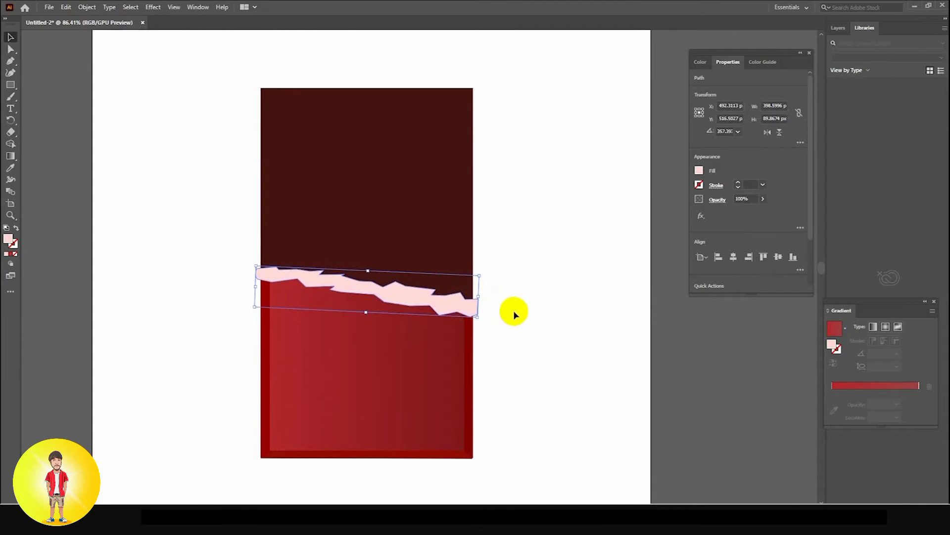
left_click(514, 314)
- Brighten the fill of the wrapper's left edge strip to a lighter, more vivid red
left_click_drag(399, 283, 320, 282)
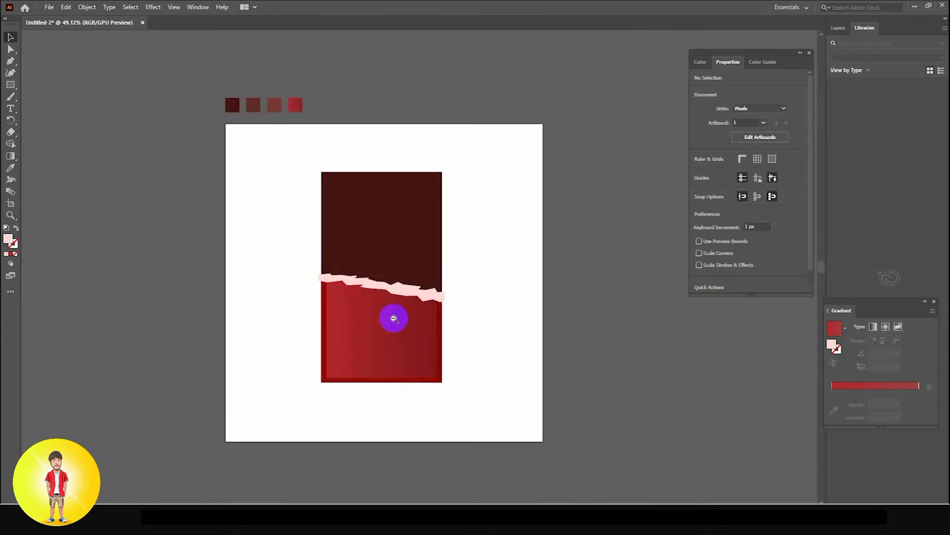
left_click_drag(417, 368, 490, 399)
left_click_drag(265, 308, 292, 309)
left_click(212, 321)
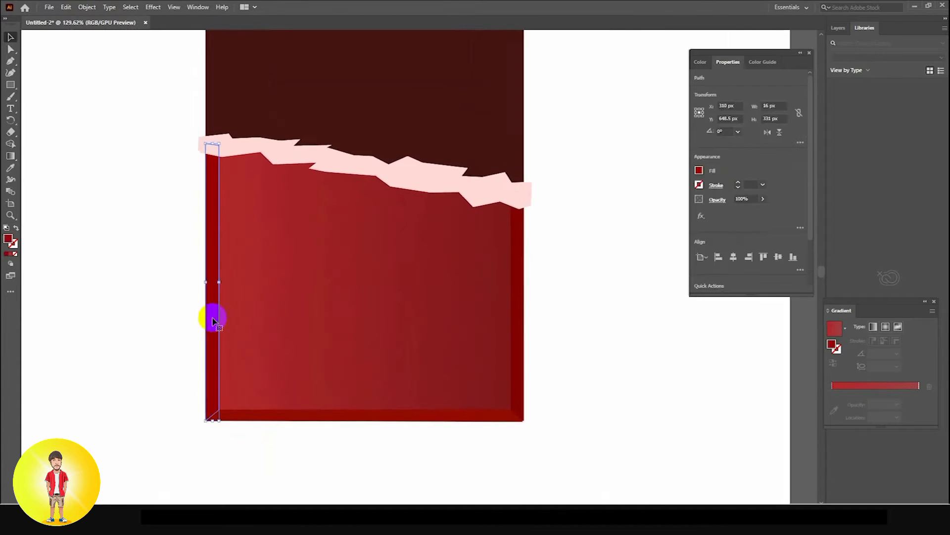
double_click(9, 239)
left_click(470, 233)
left_click(578, 199)
left_click(559, 253)
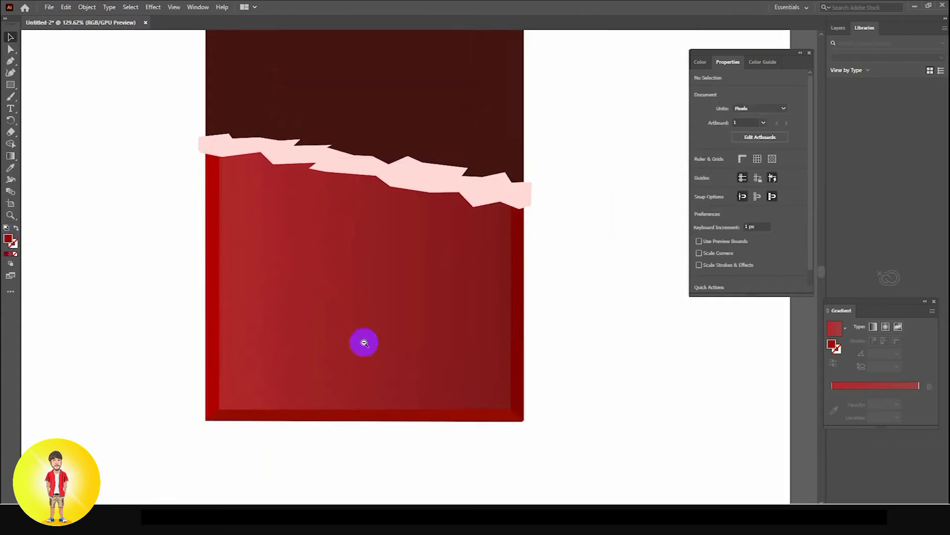
left_click_drag(363, 341, 255, 347)
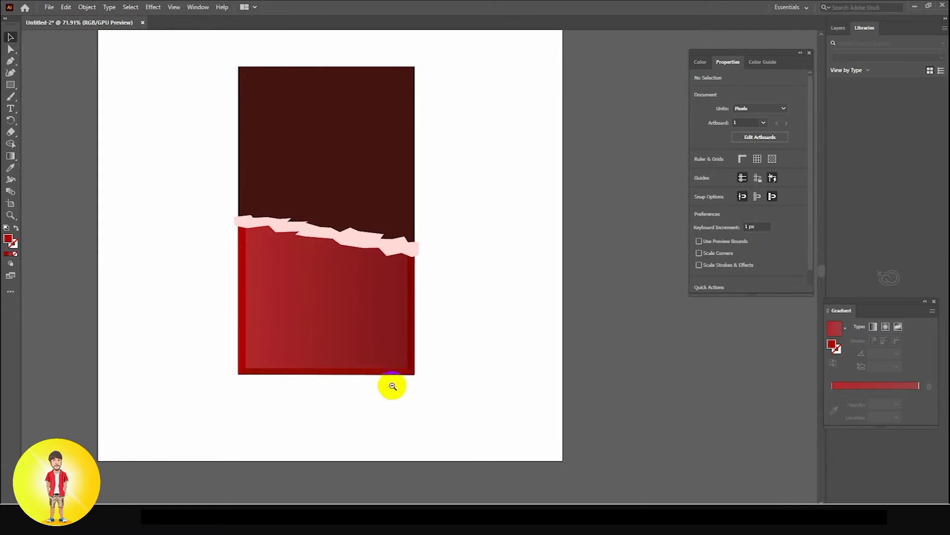
- Draw a small rectangle about 71 by 102 px just inside the dark rectangle's upper left corner
left_click_drag(402, 386, 415, 384)
left_click_drag(377, 334, 334, 356)
left_click_drag(336, 226, 364, 242)
scroll(471, 337, "down", 3)
scroll(470, 337, "up", 2)
left_click_drag(289, 187, 342, 206)
left_click(10, 86)
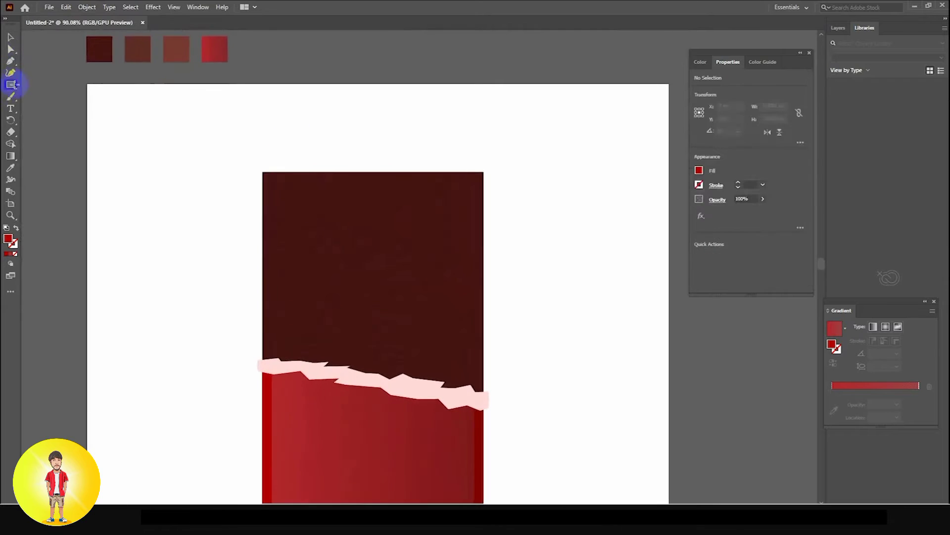
left_click_drag(303, 178, 336, 218)
left_click_drag(257, 165, 304, 208)
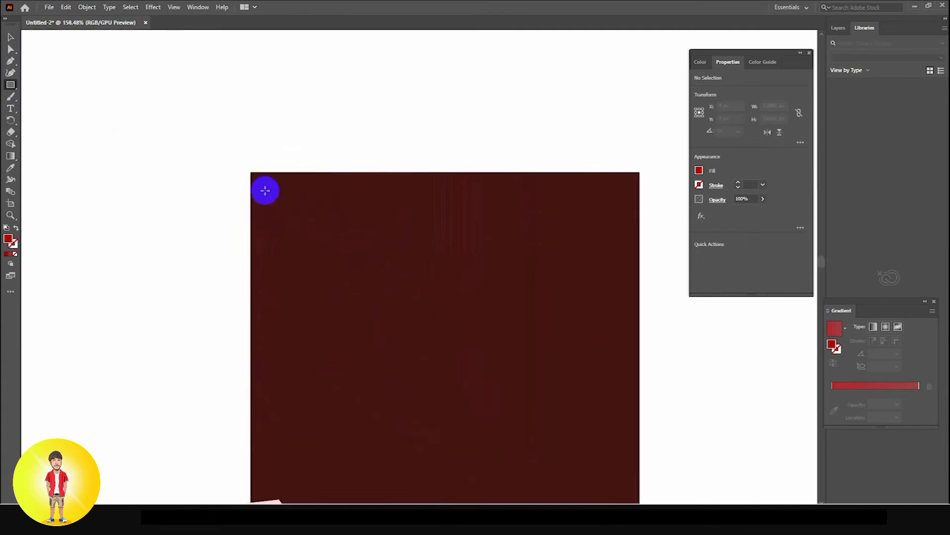
left_click_drag(262, 183, 335, 288)
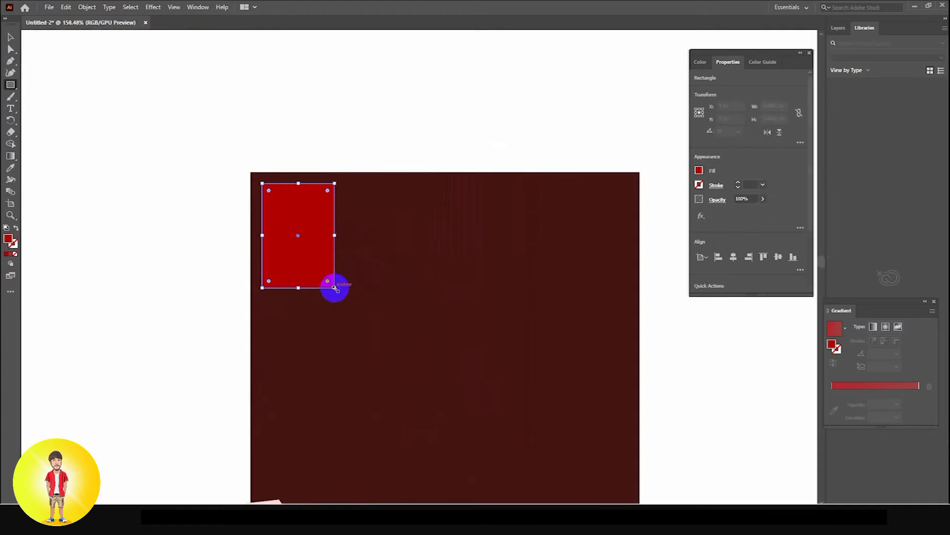
left_click(11, 36)
left_click(160, 178)
- Fill the small rectangle with the brown of the second palette swatch instead of red
left_click_drag(291, 240, 170, 197)
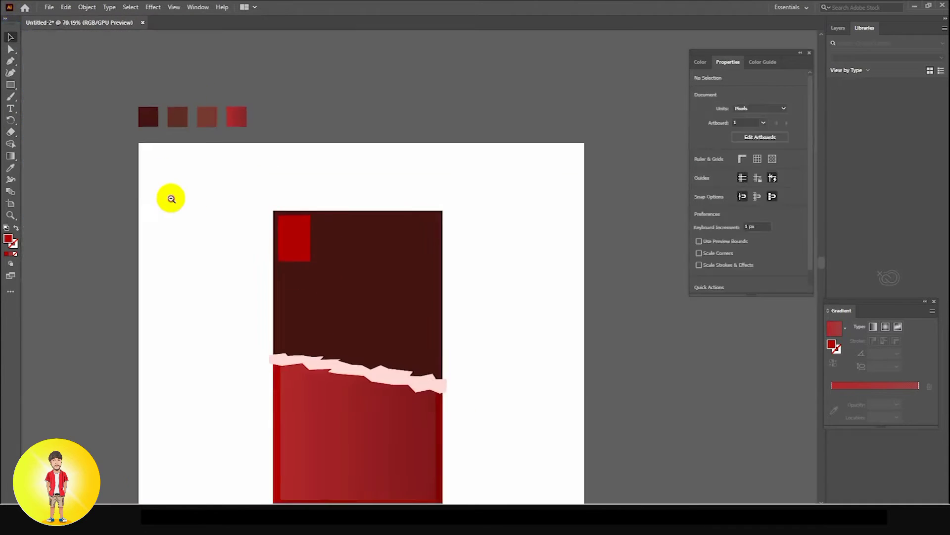
left_click_drag(352, 239, 414, 263)
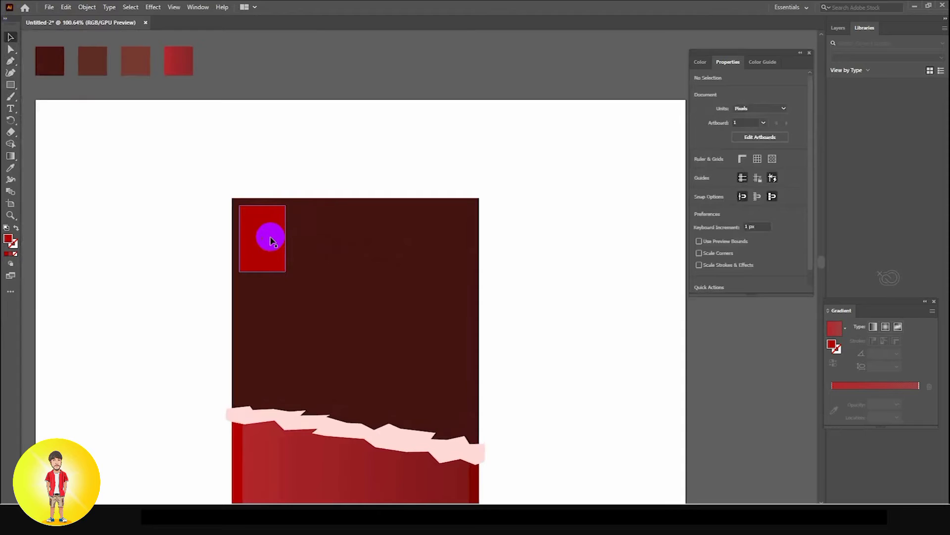
left_click_drag(271, 241, 221, 202)
left_click(290, 242)
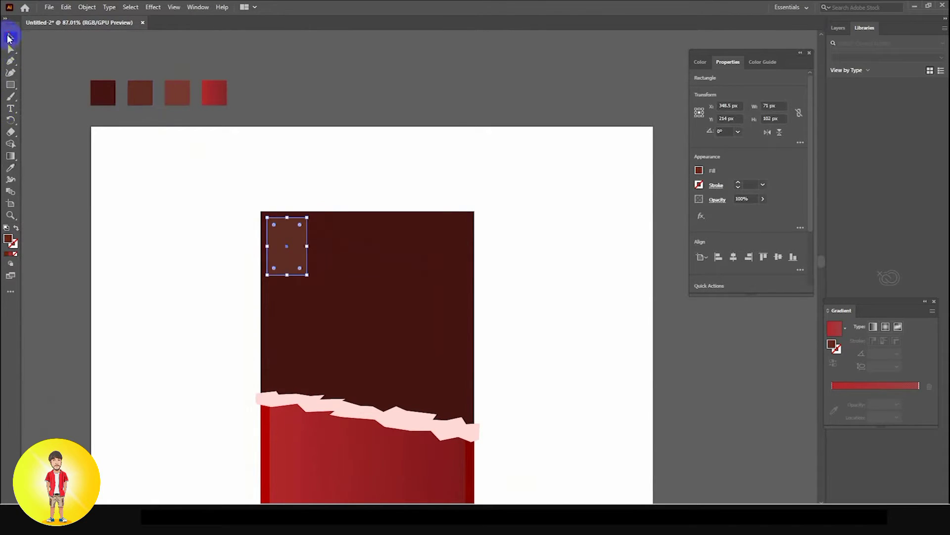
left_click(183, 225)
left_click_drag(289, 263, 346, 303)
left_click_drag(295, 233, 296, 242)
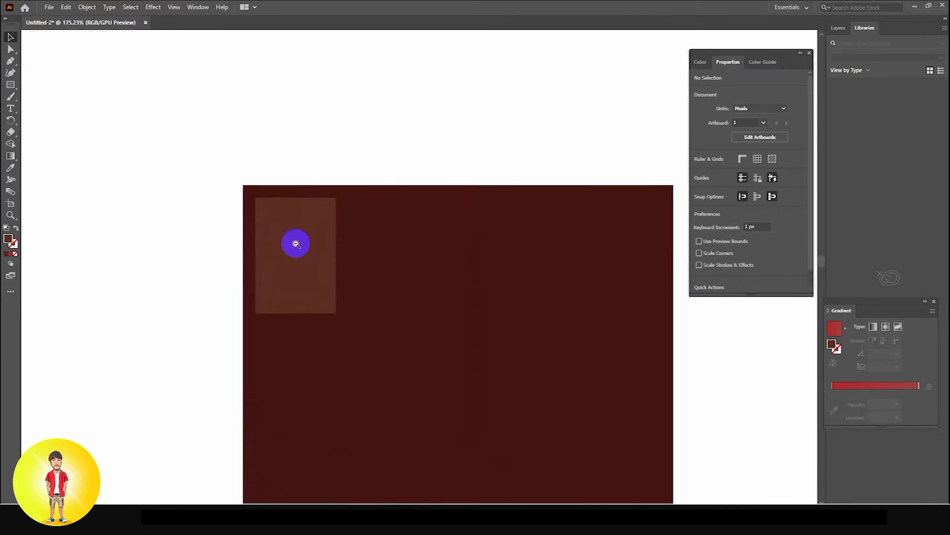
left_click(283, 223)
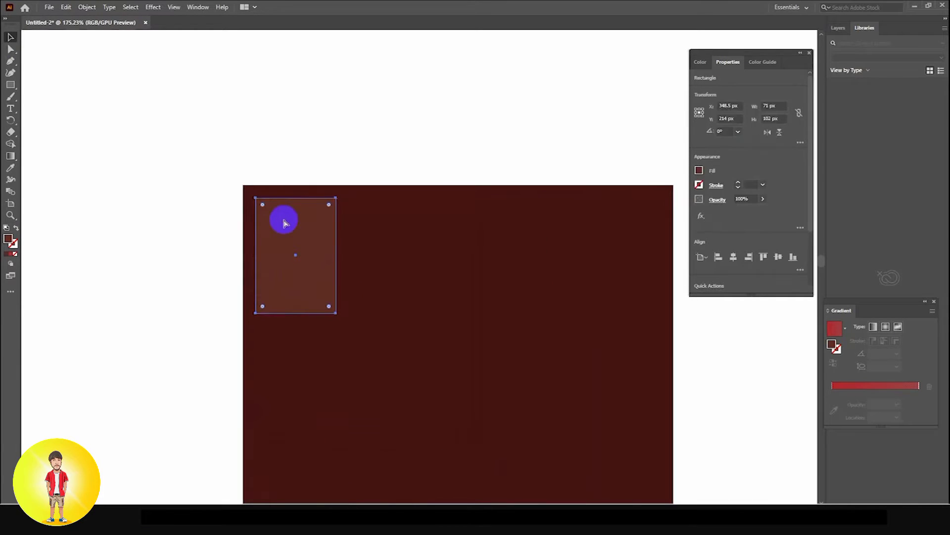
left_click(10, 37)
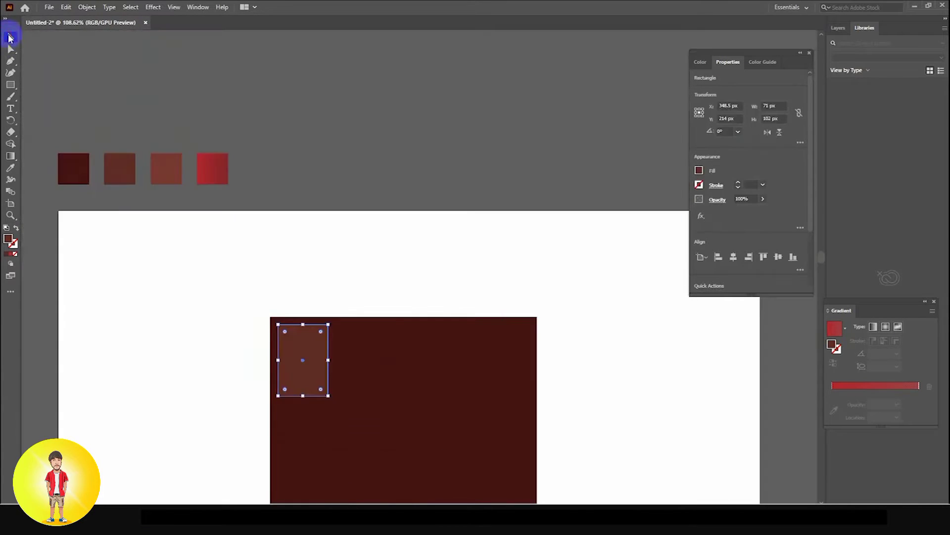
left_click(161, 290)
left_click_drag(332, 367, 235, 316)
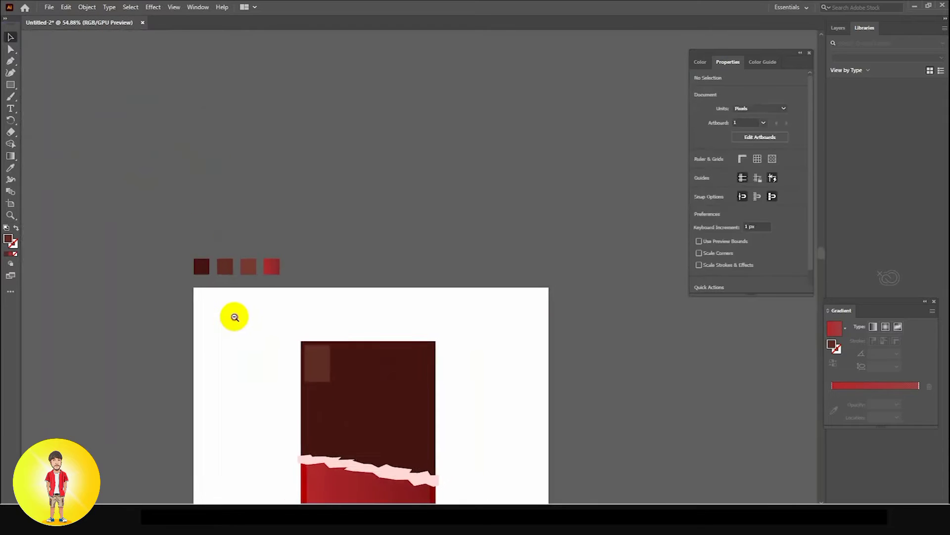
- Duplicate the small brown rectangle in place and scale the copy proportionally about its centre to 65 px wide
left_click_drag(314, 382, 346, 356)
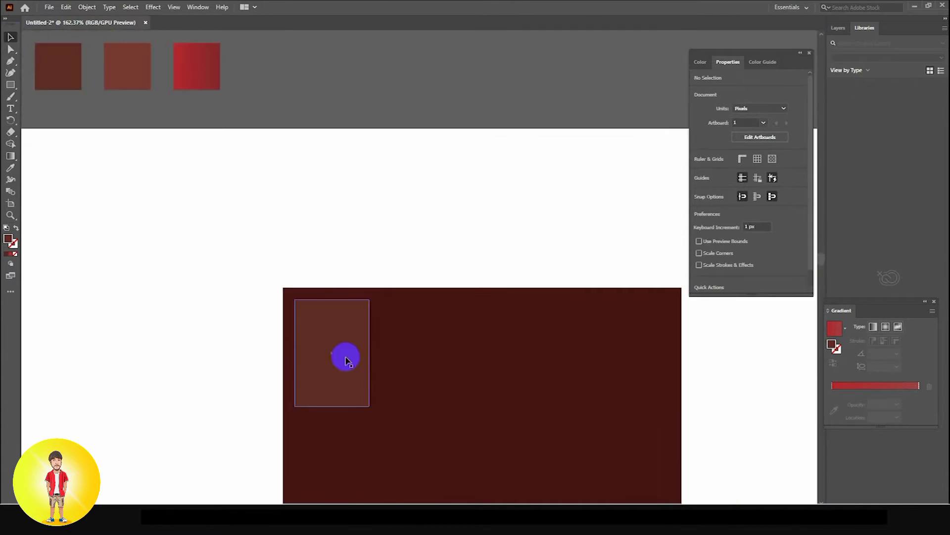
left_click(346, 357)
left_click_drag(367, 183, 399, 321)
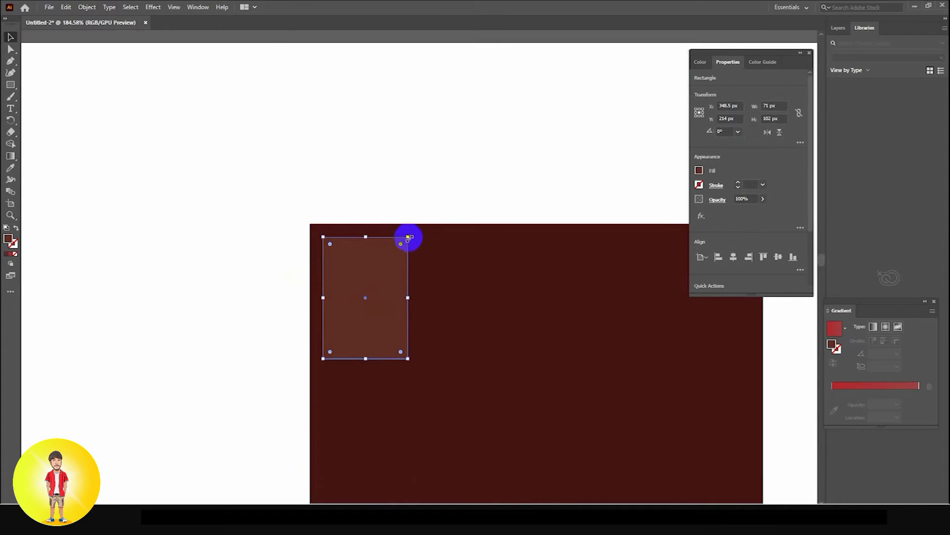
left_click_drag(408, 239, 405, 242)
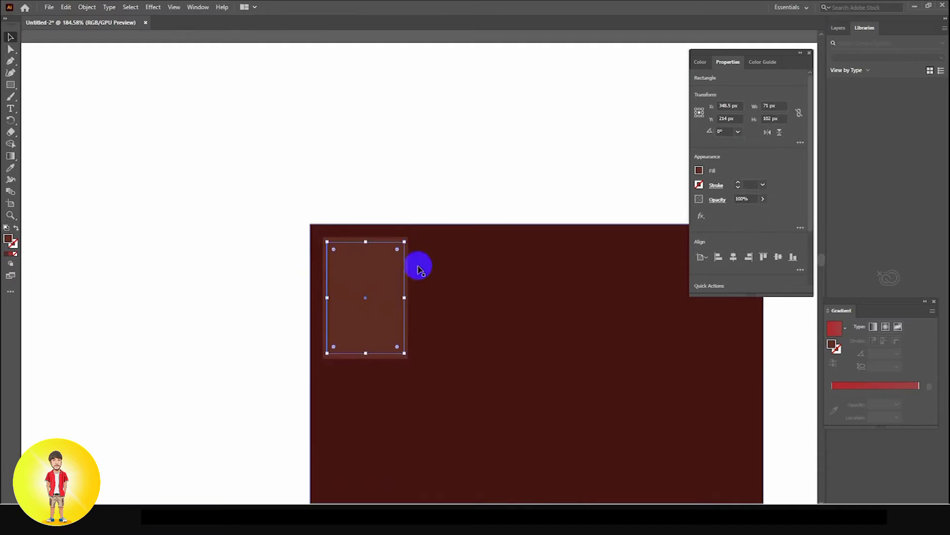
left_click_drag(445, 306, 261, 221)
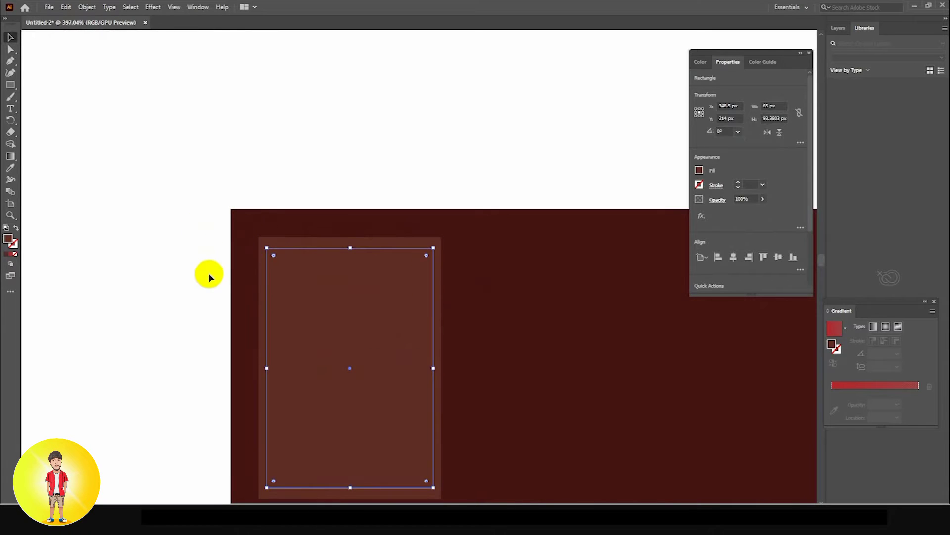
- Stretch the inner rectangle copy about its centre to a height of 96 px, evening the margin around it
scroll(198, 253, "down", 2)
scroll(199, 255, "down", 1)
left_click(299, 199)
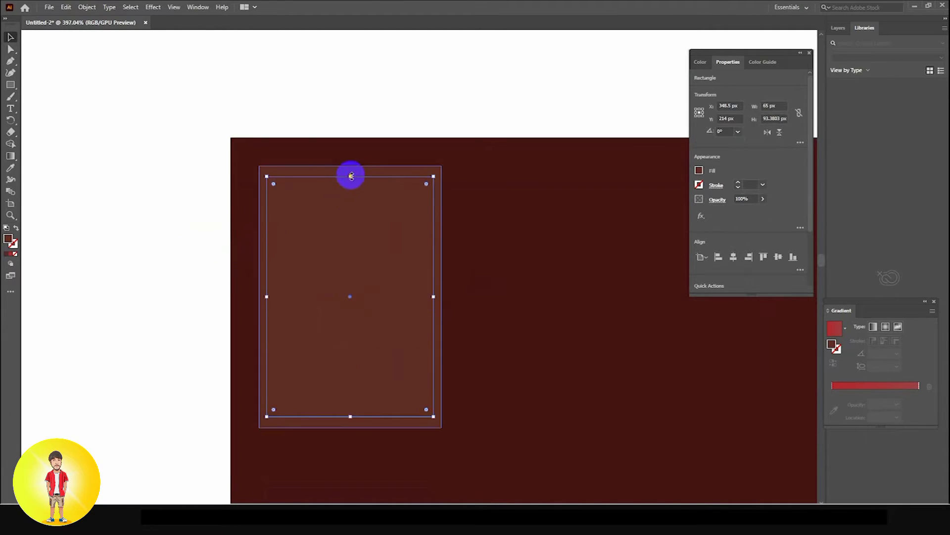
left_click_drag(349, 175, 351, 174)
left_click(98, 195)
left_click(334, 211)
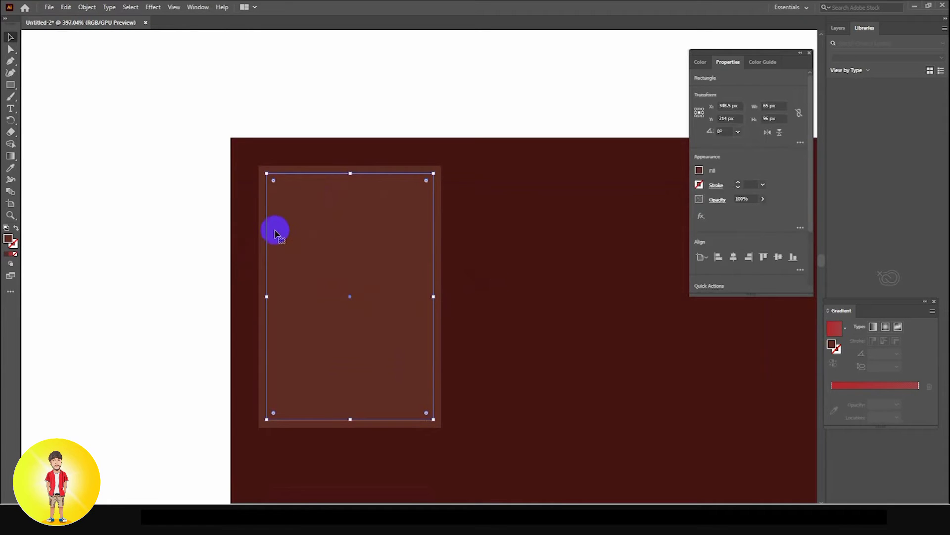
left_click(224, 223)
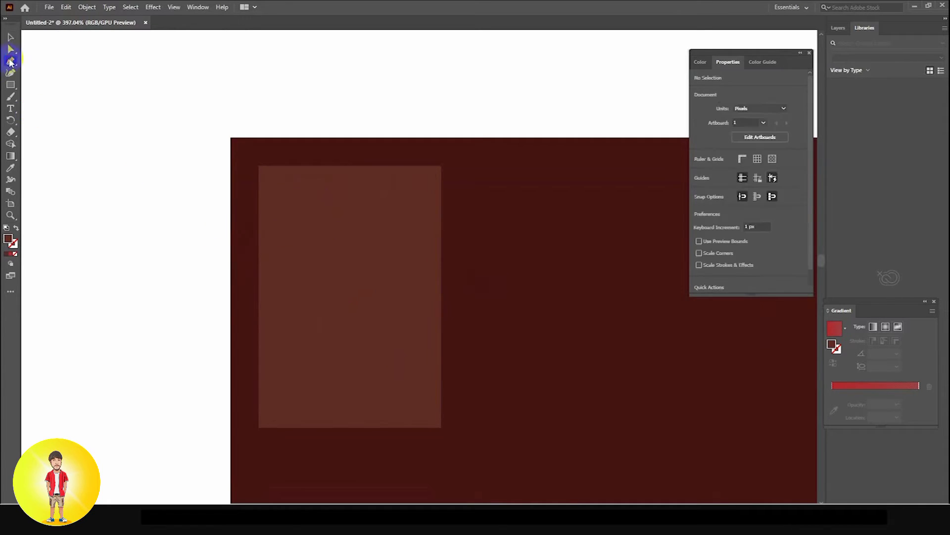
- Draw a 3 px wide mitred strip with the Pen tool between the outer and inner rectangles' left edges
left_click(10, 61)
scroll(352, 208, "up", 3)
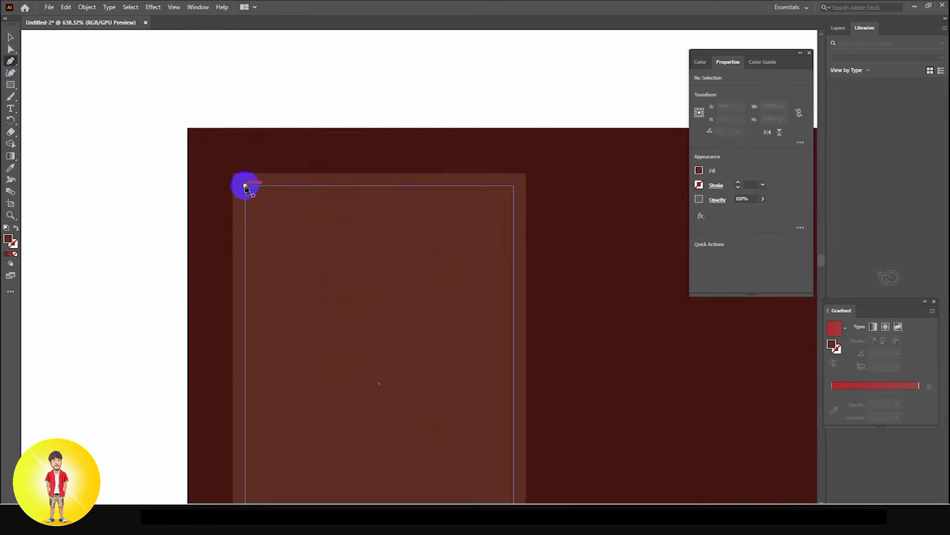
left_click_drag(245, 186, 235, 176)
left_click(233, 174)
left_click_drag(282, 361, 217, 214)
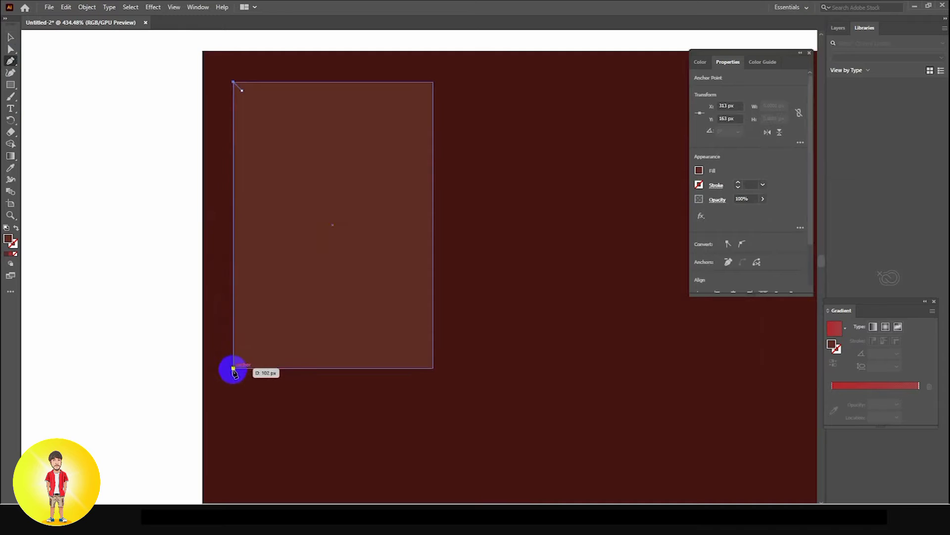
left_click(233, 369)
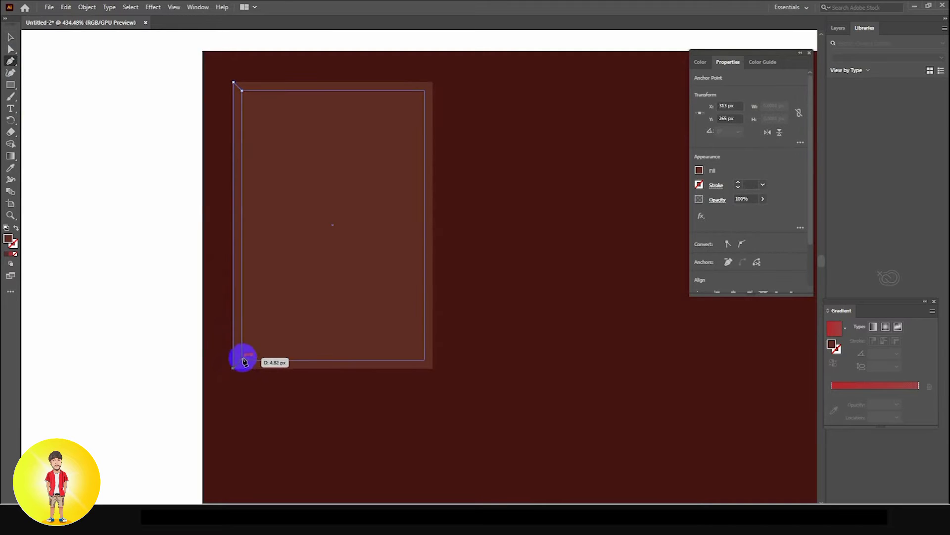
left_click(241, 359)
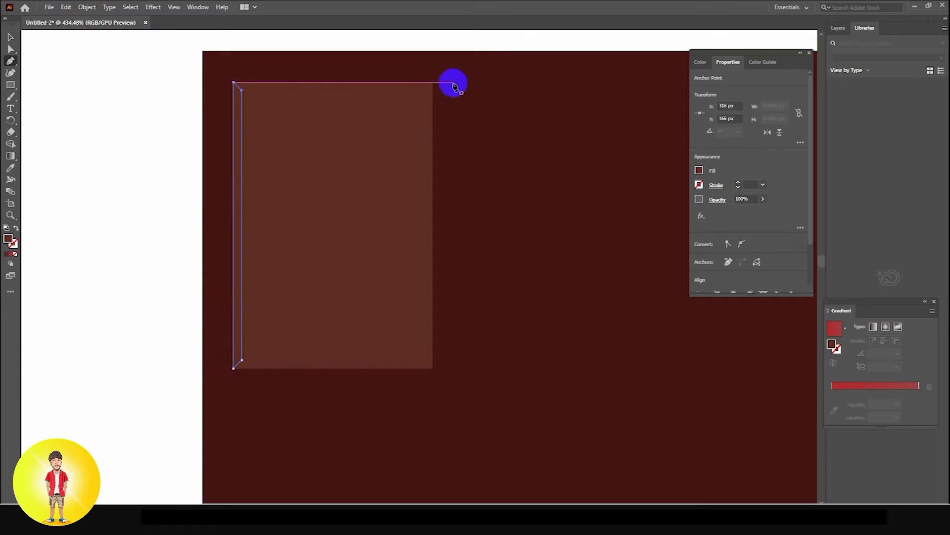
- Draw a matching mitred strip with the Pen tool between the two rectangles' right edges
left_click(433, 82)
left_click(433, 369)
left_click(425, 359)
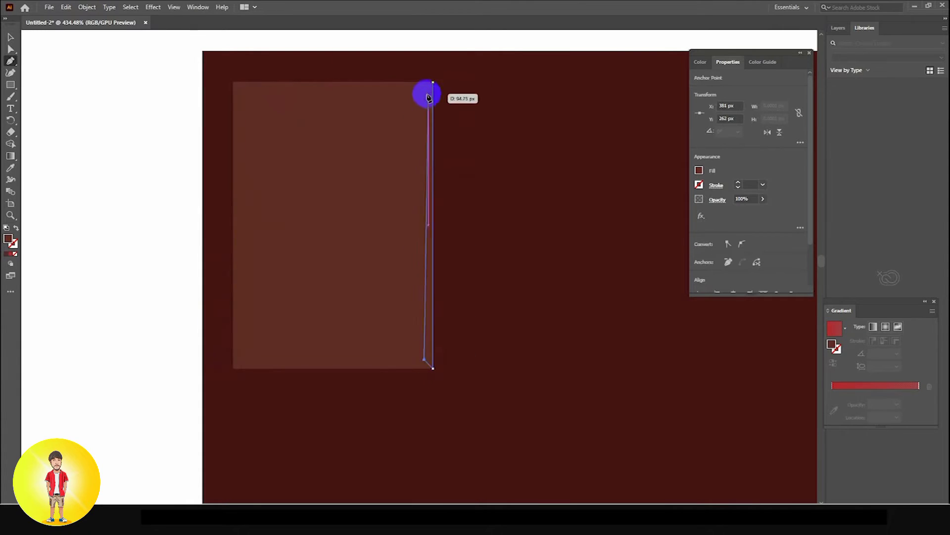
left_click(424, 90)
left_click(433, 81)
- Draw a mitred strip with the Pen tool between the two rectangles' top edges
left_click(234, 82)
left_click(432, 81)
left_click(424, 90)
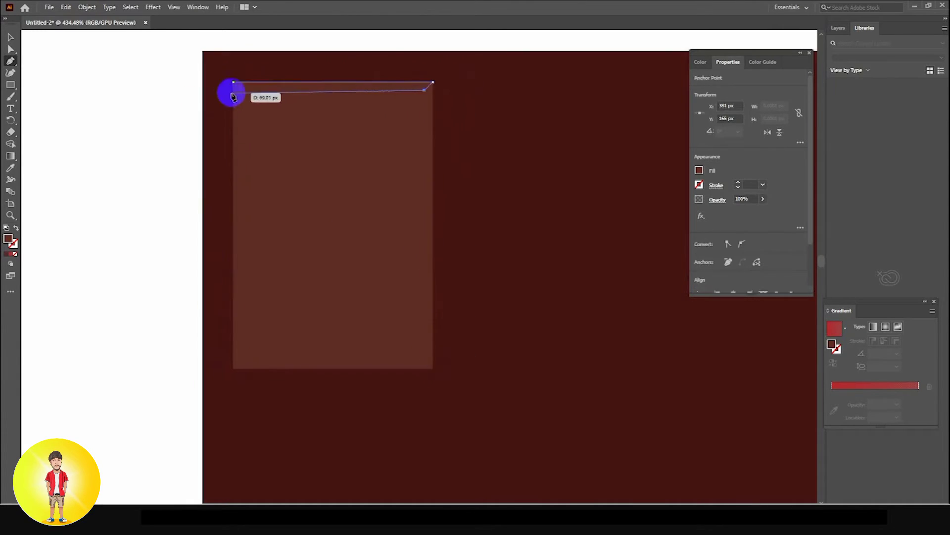
left_click(242, 90)
left_click(234, 82)
- Draw a mitred strip with the Pen tool between the two rectangles' bottom edges
left_click(242, 360)
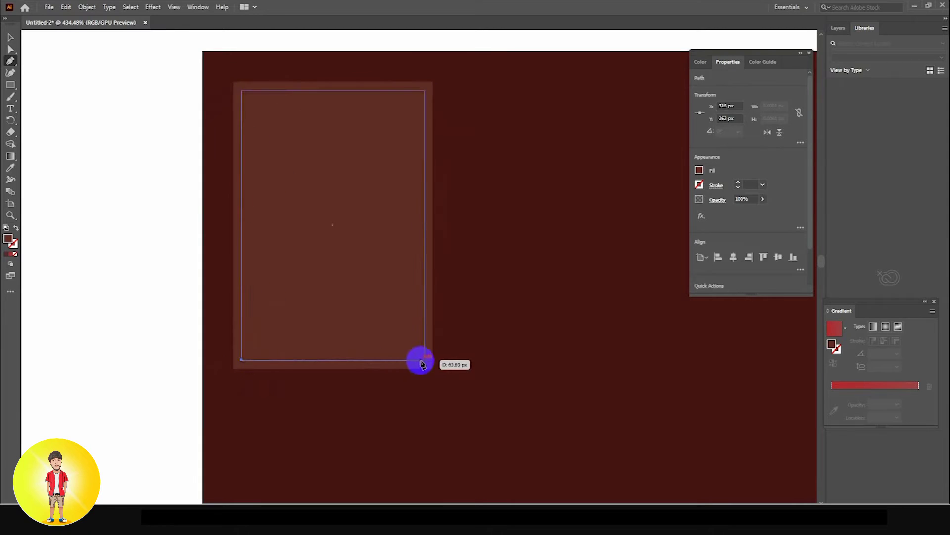
left_click(425, 360)
left_click(433, 368)
left_click(234, 368)
left_click(242, 360)
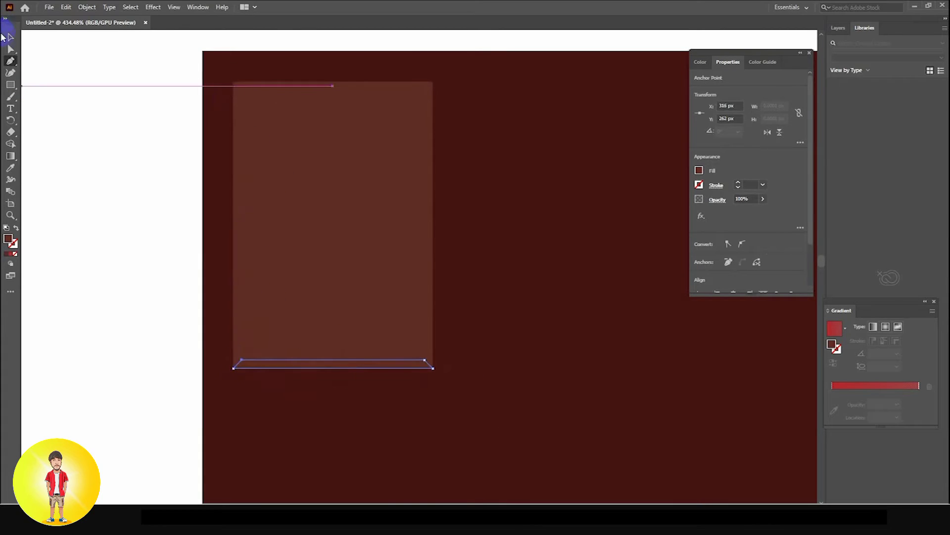
- Delete the inner guide rectangle, keeping the outer brown rectangle and its four edge strips
left_click(11, 37)
left_click(474, 284)
left_click_drag(385, 254, 296, 233)
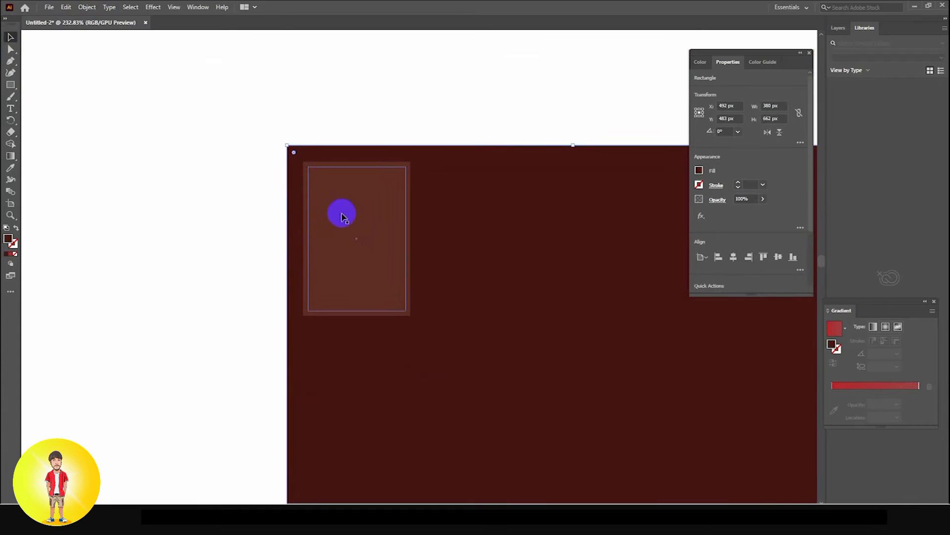
left_click(359, 213)
key("Delete")
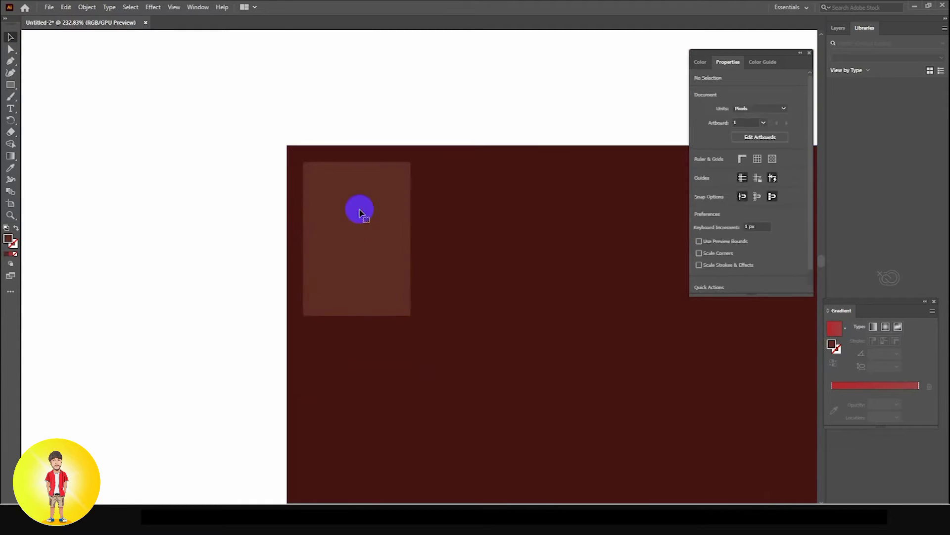
- Recolor the tile's top and right bevel strips with a slightly darker reddish brown fill
left_click(410, 200)
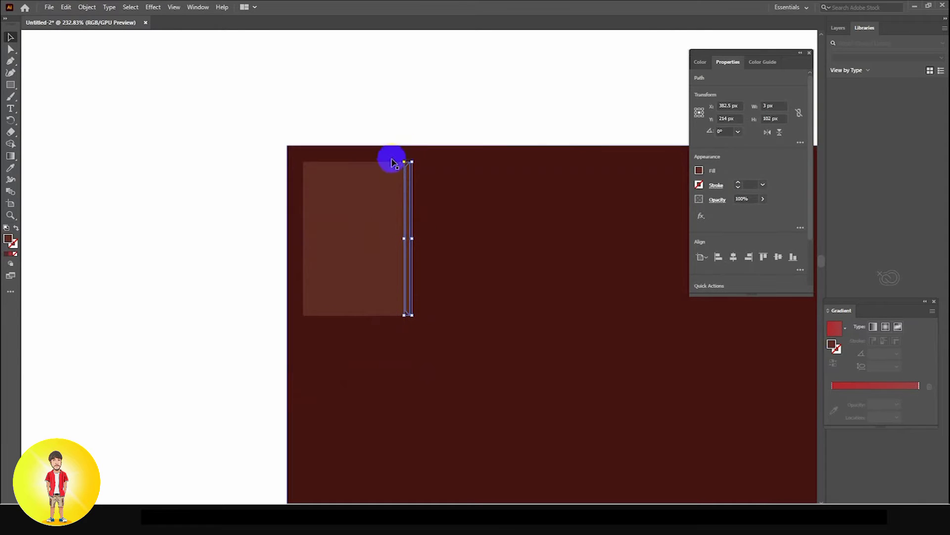
left_click(391, 164, "shift")
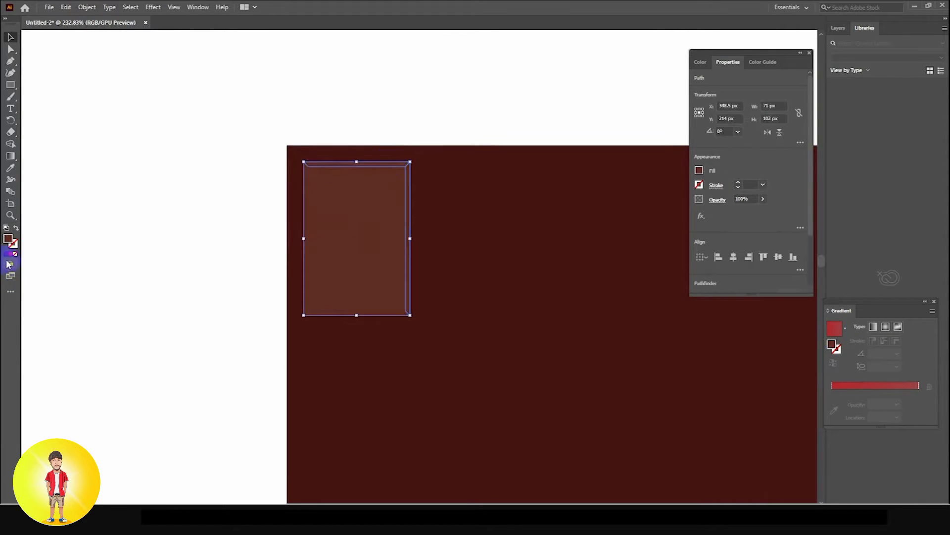
double_click(8, 240)
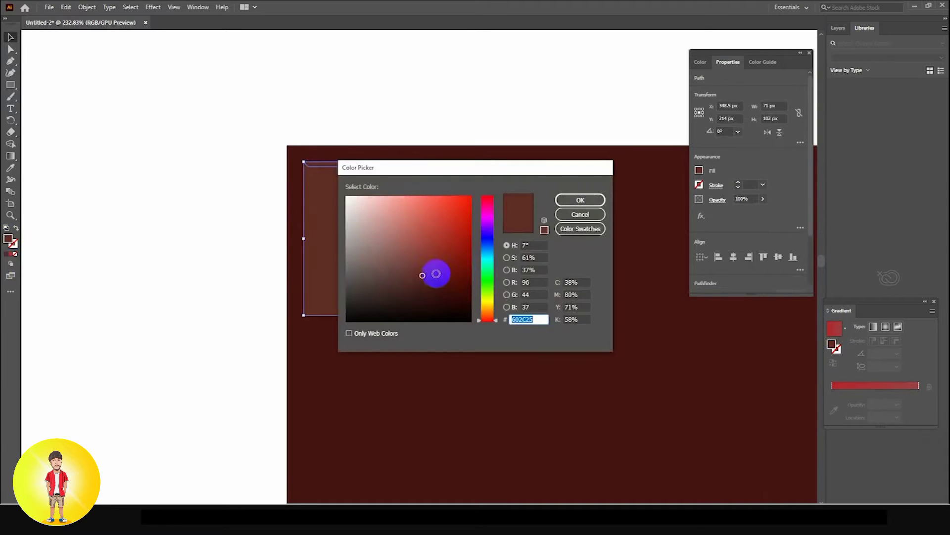
left_click(568, 204)
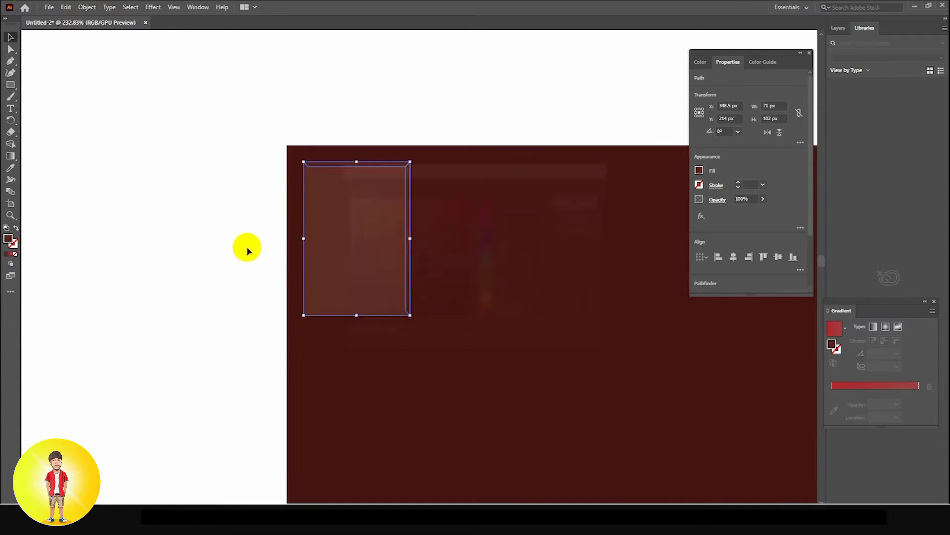
left_click(206, 231)
- Set the fill of the tile's left and bottom bevel strips to the darker reddish brown #5B221D
left_click_drag(333, 231, 303, 264)
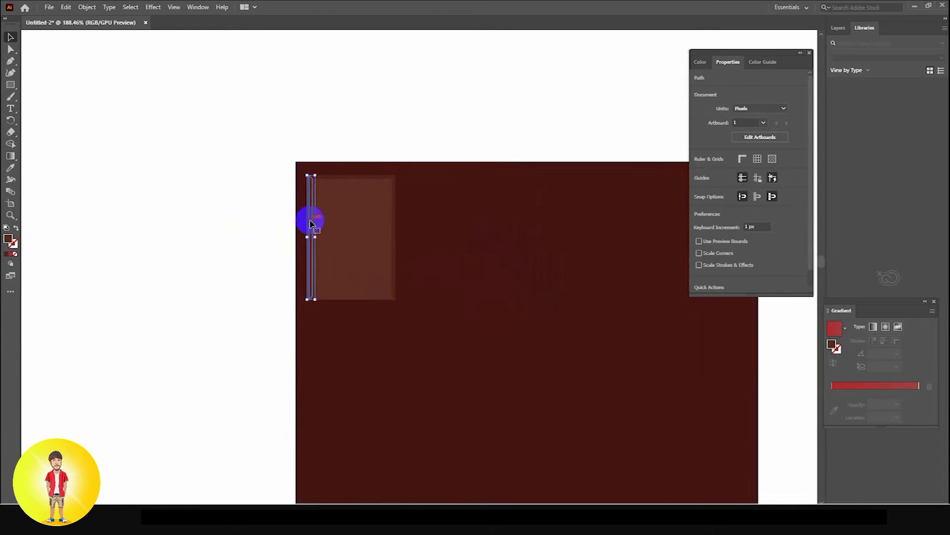
left_click(331, 297, "shift")
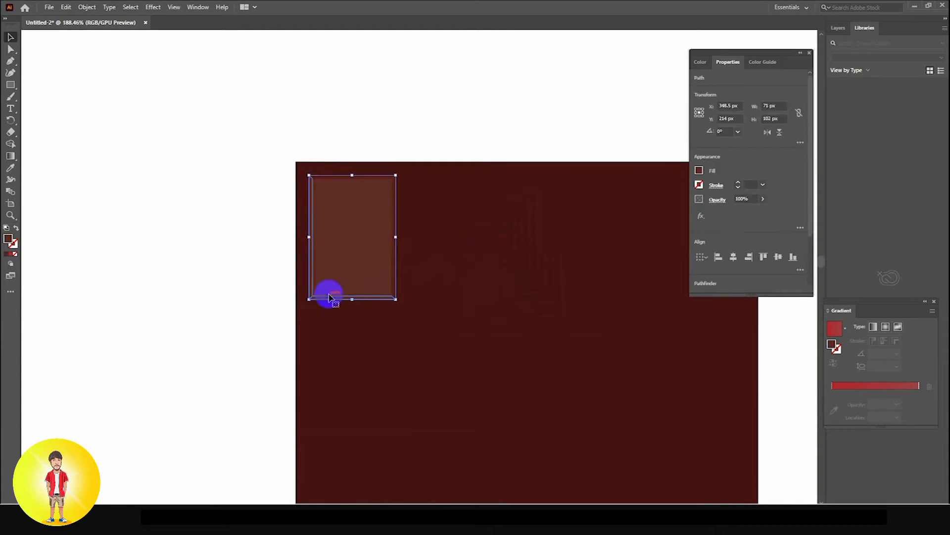
double_click(11, 241)
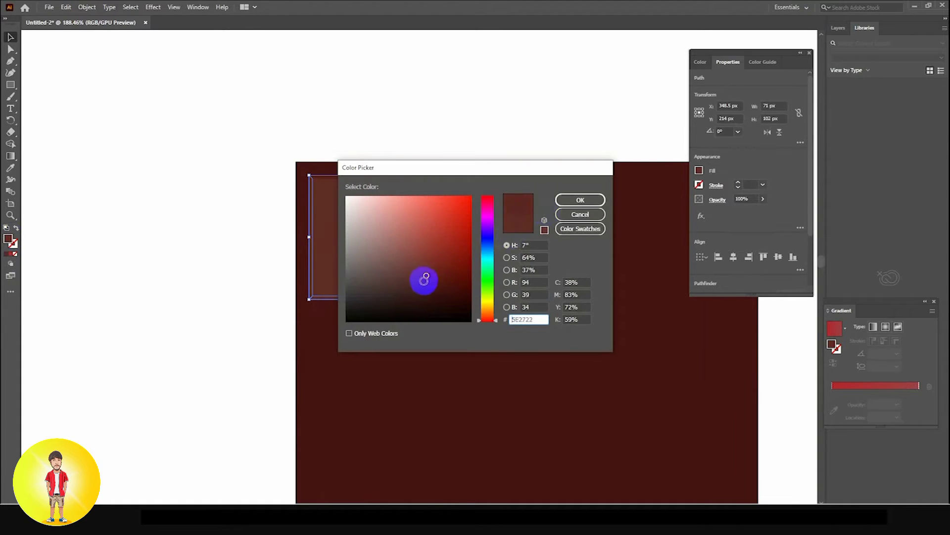
left_click(569, 196)
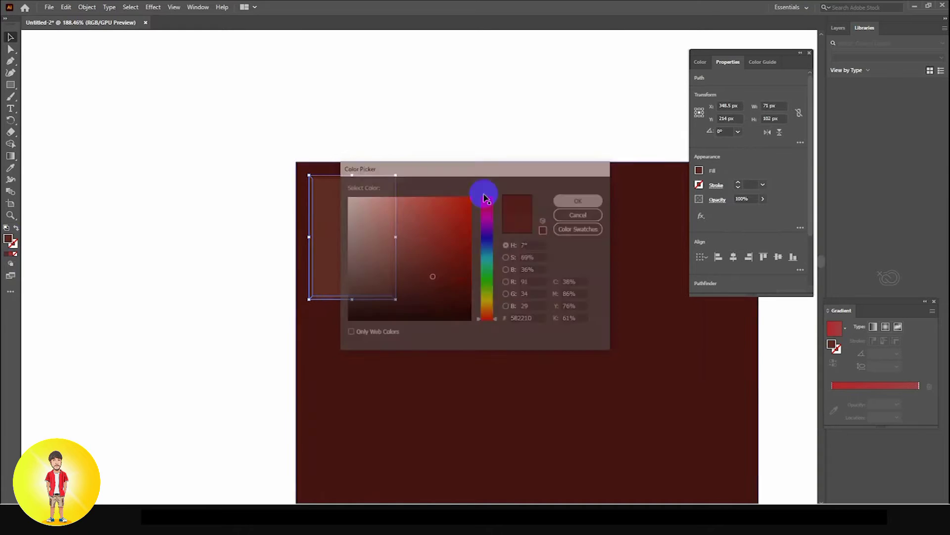
left_click(204, 259)
- Draw a closed highlight shape about 65 px wide with the Pen tool across the tile's upper inner area, with an S-curved lower edge
left_click_drag(353, 205, 464, 291)
left_click_drag(362, 259, 251, 224)
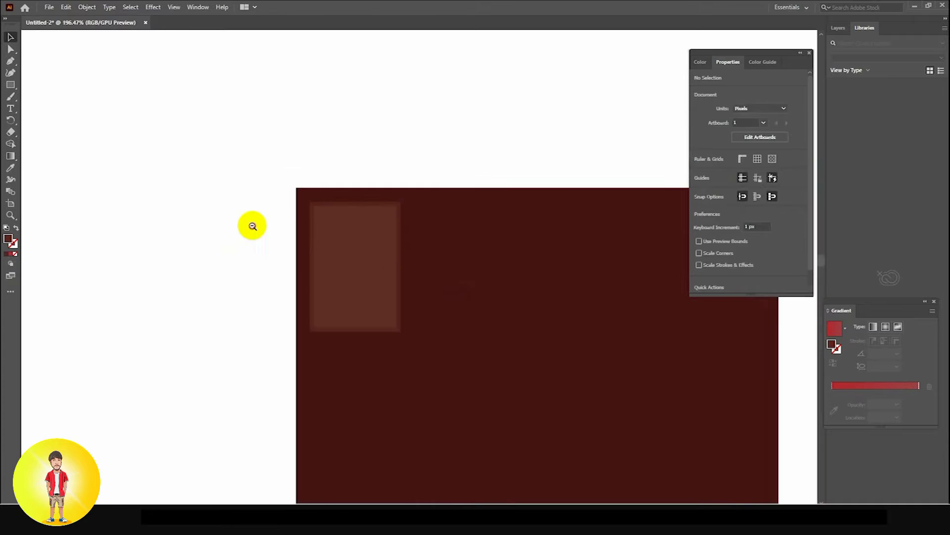
left_click_drag(341, 238, 219, 235)
key("ctrl+z")
left_click(154, 239)
left_click_drag(341, 251, 368, 311)
left_click(8, 63)
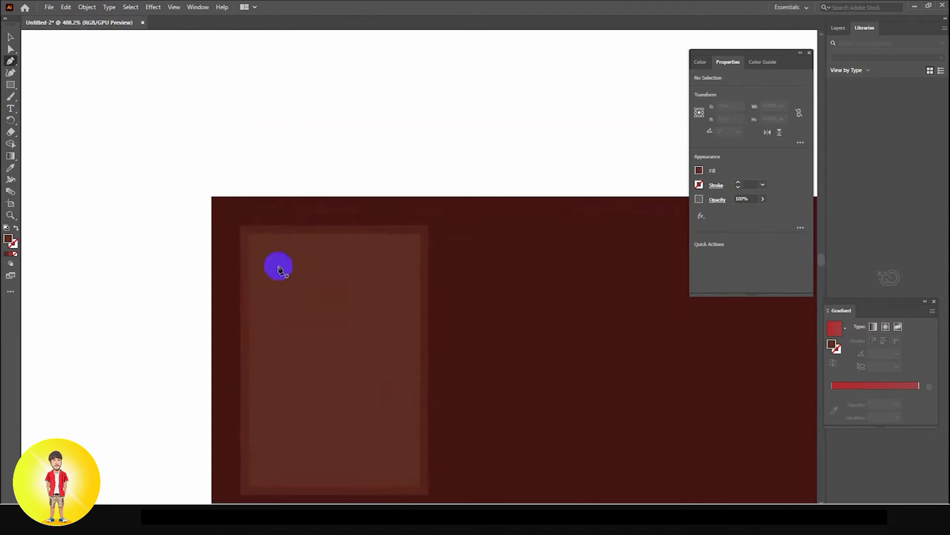
left_click(249, 233)
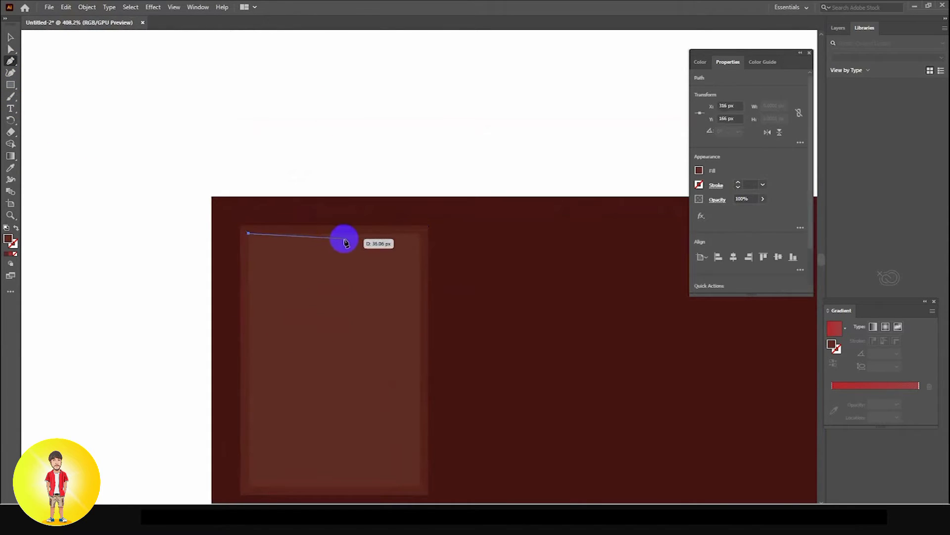
left_click(420, 234)
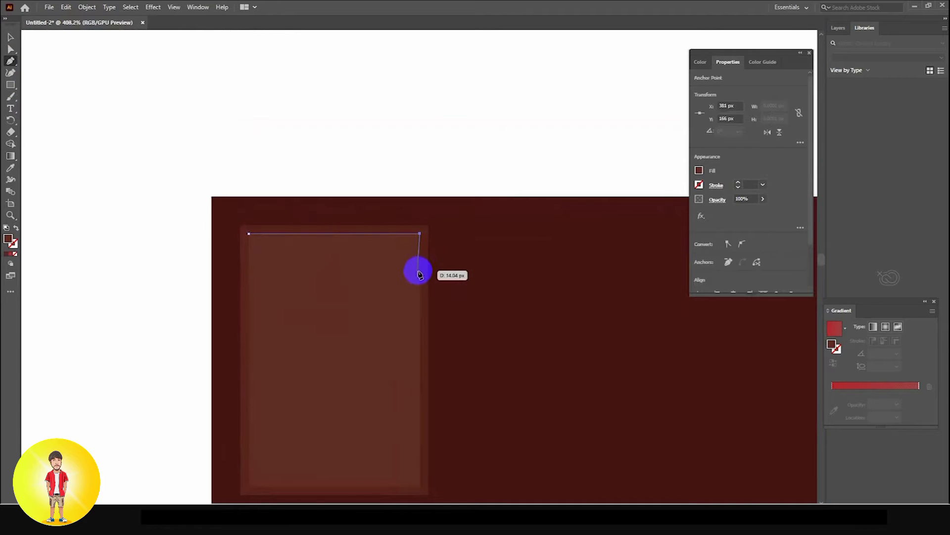
left_click(420, 267)
left_click_drag(404, 300, 350, 238)
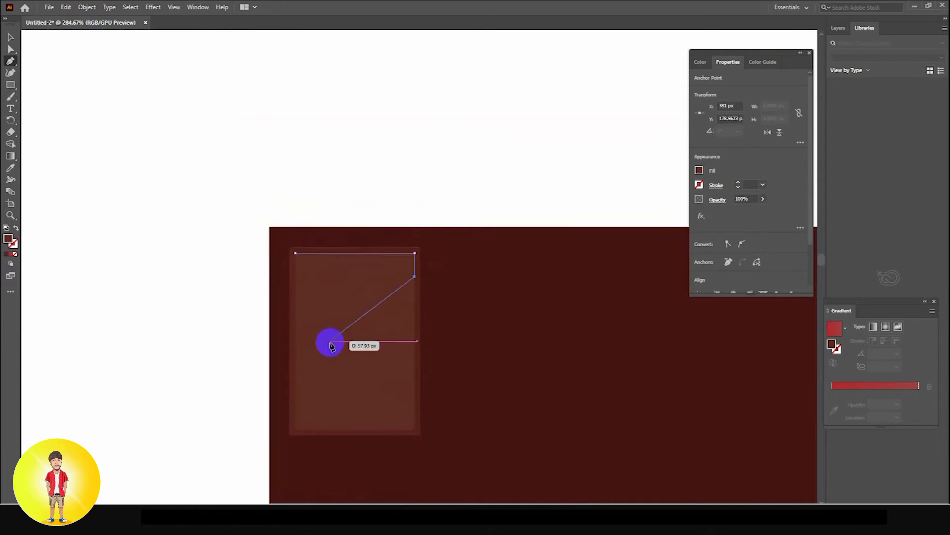
left_click_drag(358, 329, 349, 364)
left_click(296, 361)
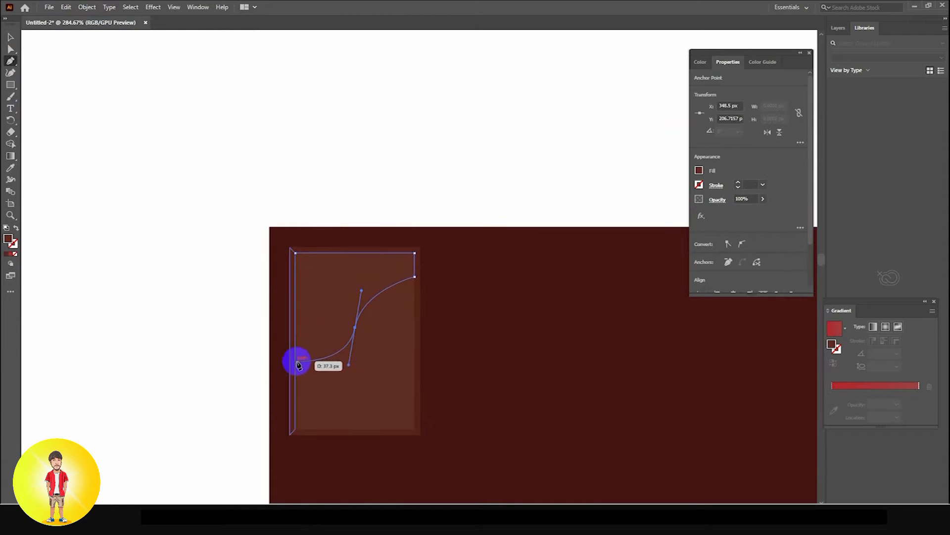
left_click(295, 253)
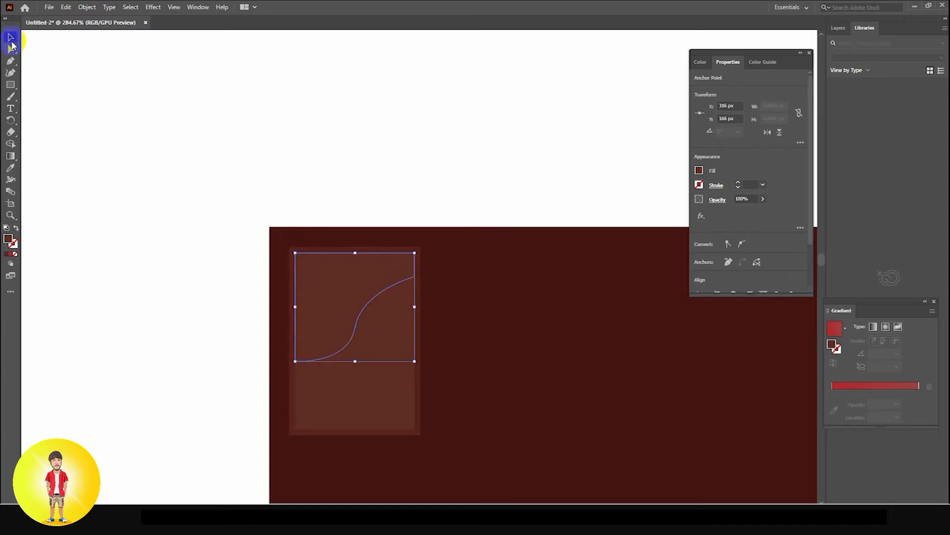
- Fill the wavy highlight shape with the lightest brown, sampled from the third color swatch above the artboard
scroll(303, 224, "down", 2)
scroll(243, 218, "up", 3)
key("i")
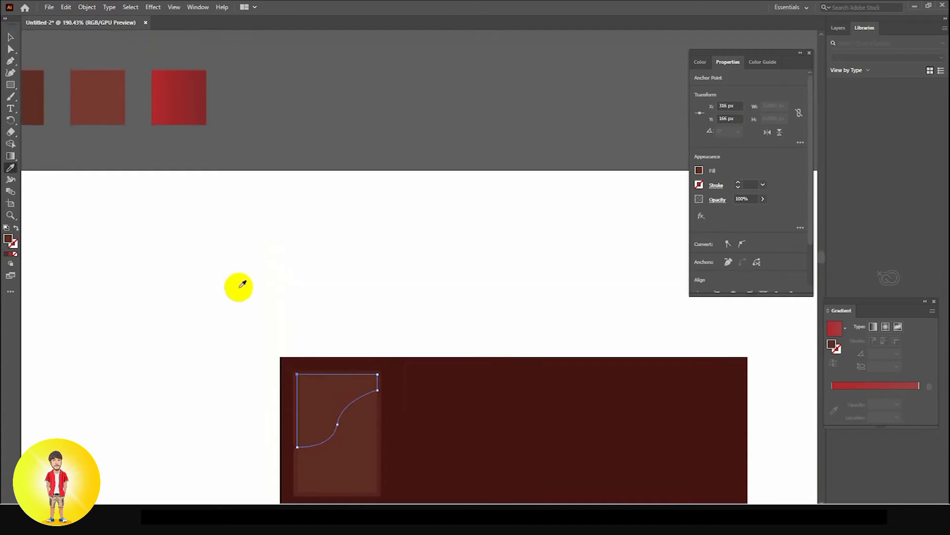
left_click(96, 100)
left_click(204, 303, "ctrl")
scroll(359, 286, "down", 4)
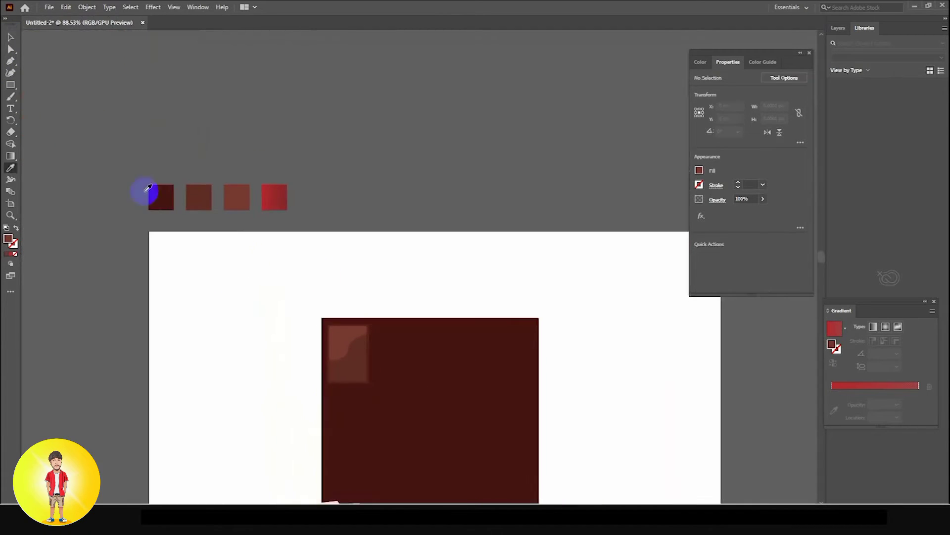
- Try a slightly different reddish brown fill on the tile's right bevel strip
left_click(10, 37)
scroll(245, 297, "down", 2)
scroll(245, 297, "down", 2)
left_click_drag(358, 265, 430, 317)
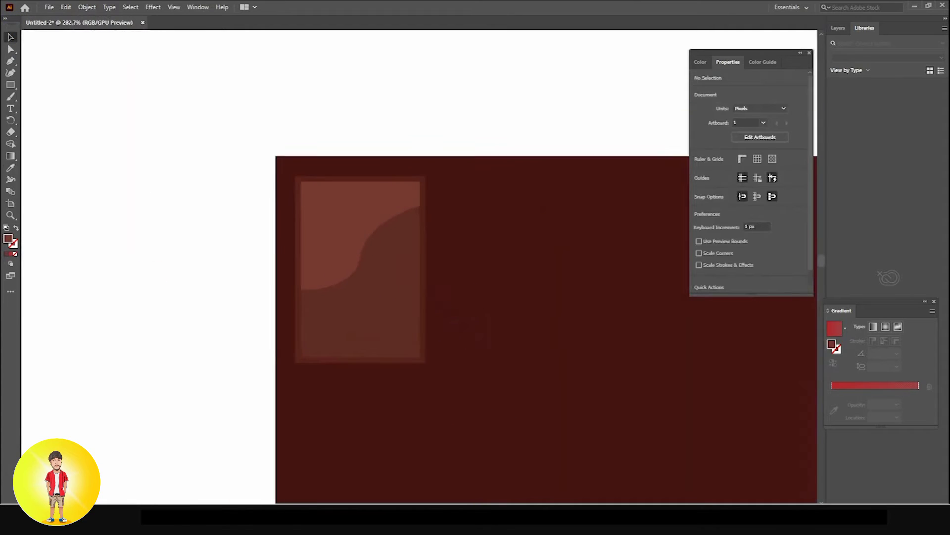
left_click_drag(384, 285, 426, 314)
left_click(391, 363)
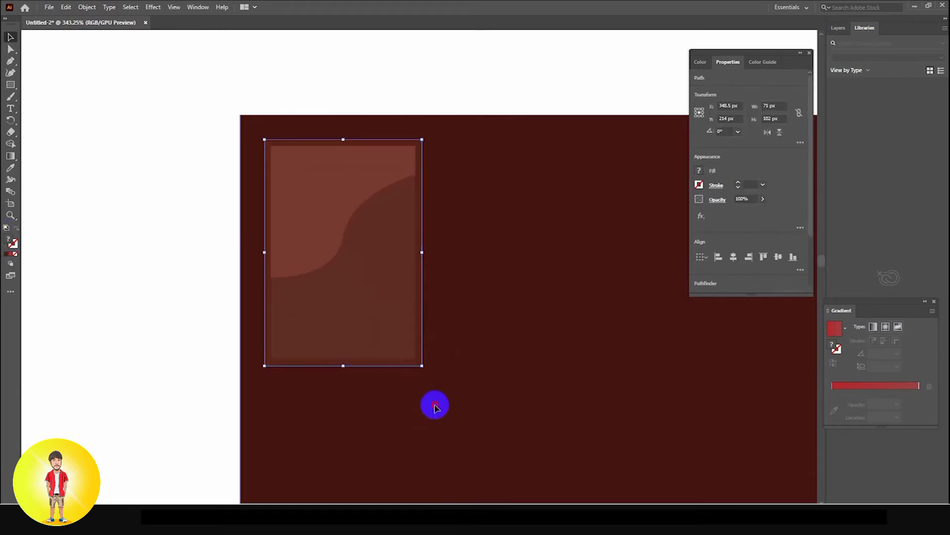
left_click(388, 362)
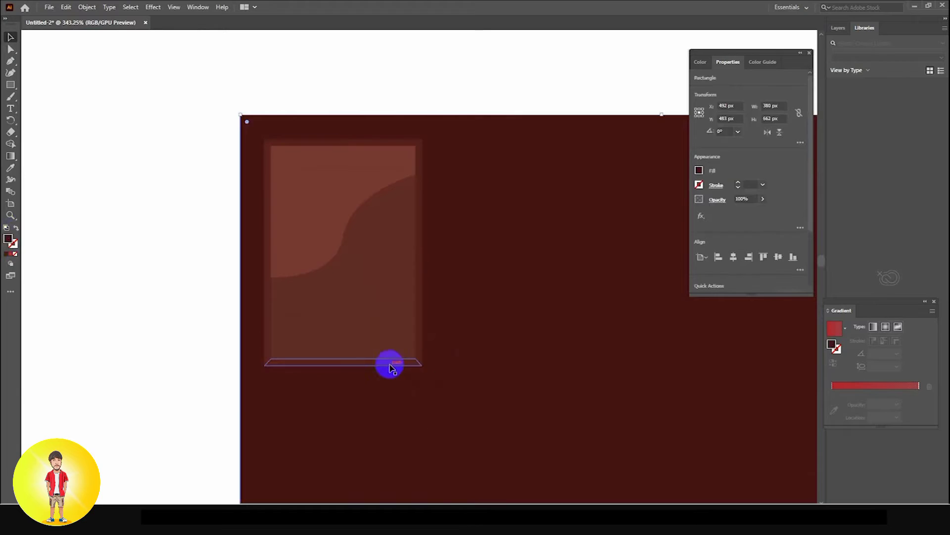
left_click(420, 321, "shift")
left_click(201, 320)
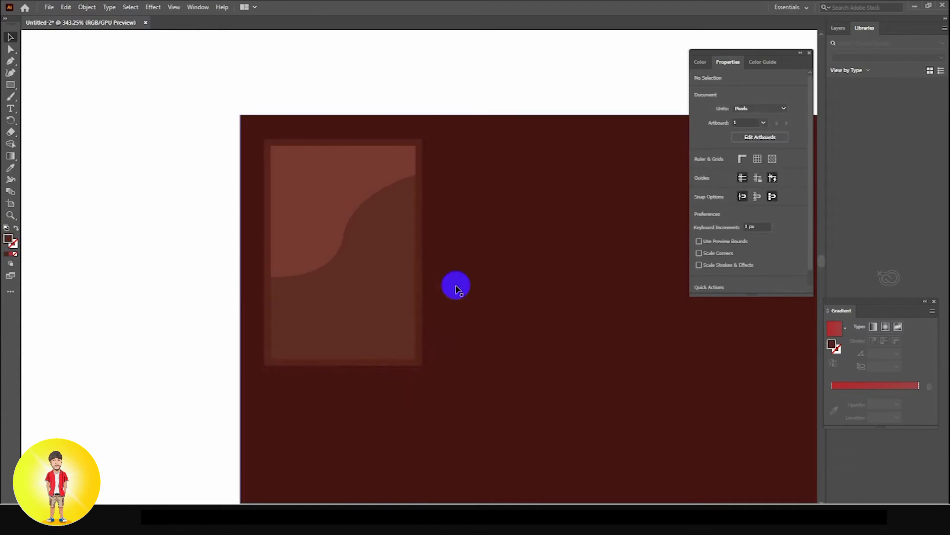
left_click(423, 286)
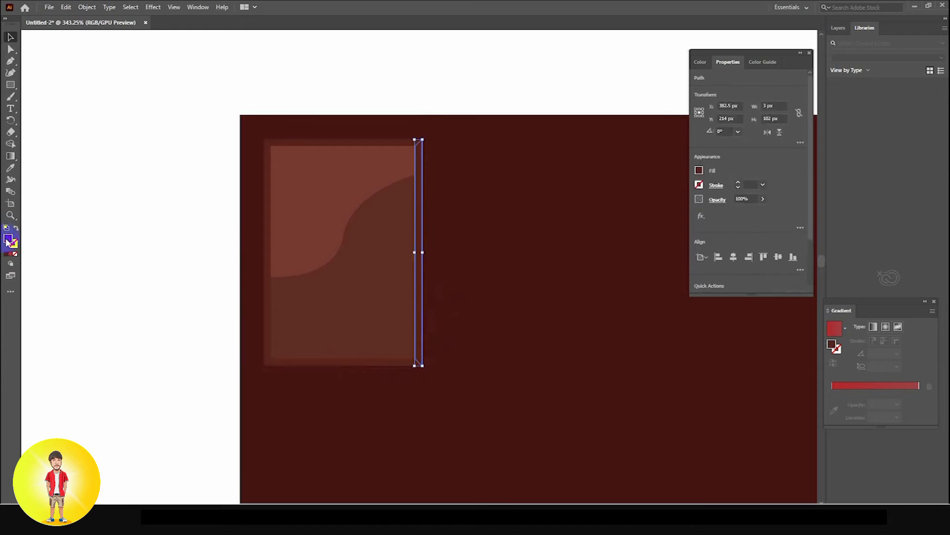
double_click(7, 241)
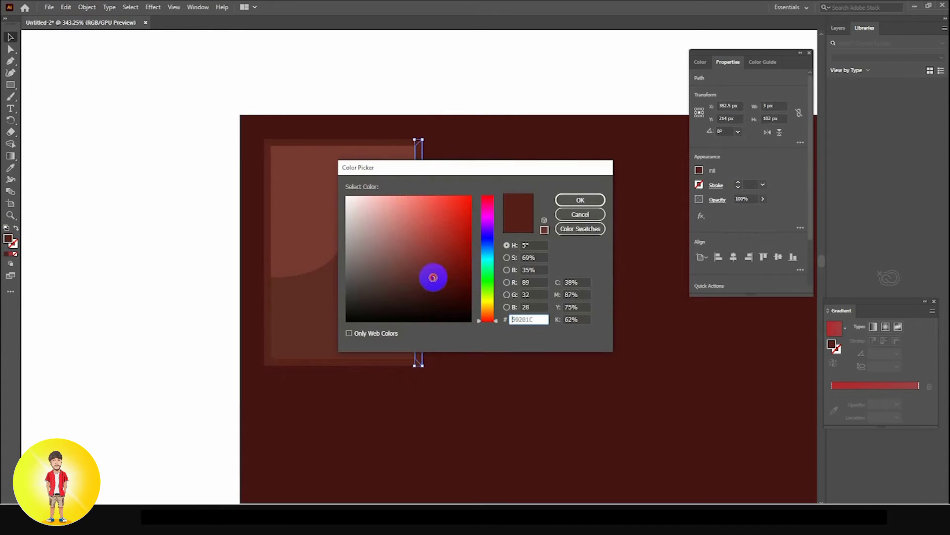
left_click(580, 200)
left_click(198, 257)
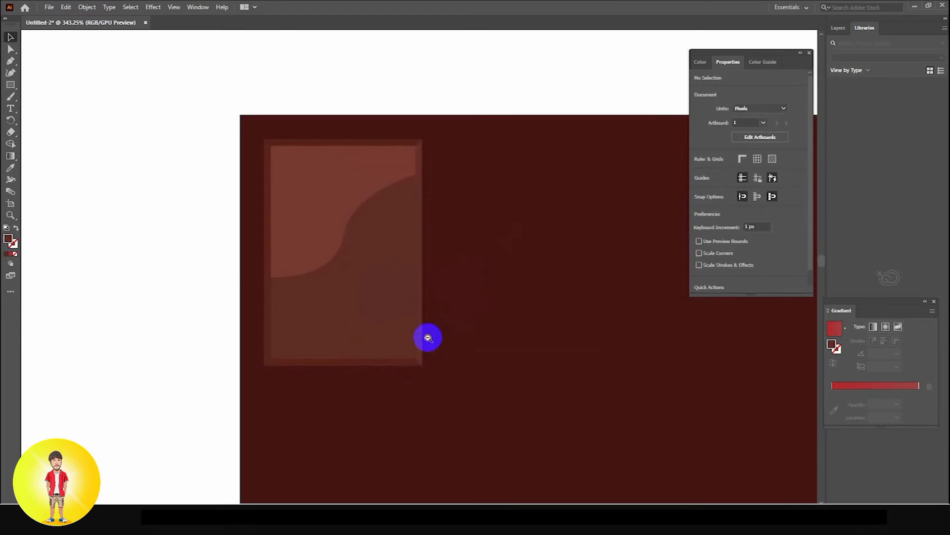
- Set the fill of the tile's right bevel strip to a lighter brown, about #683332
scroll(428, 337, "up", 1)
left_click(421, 323)
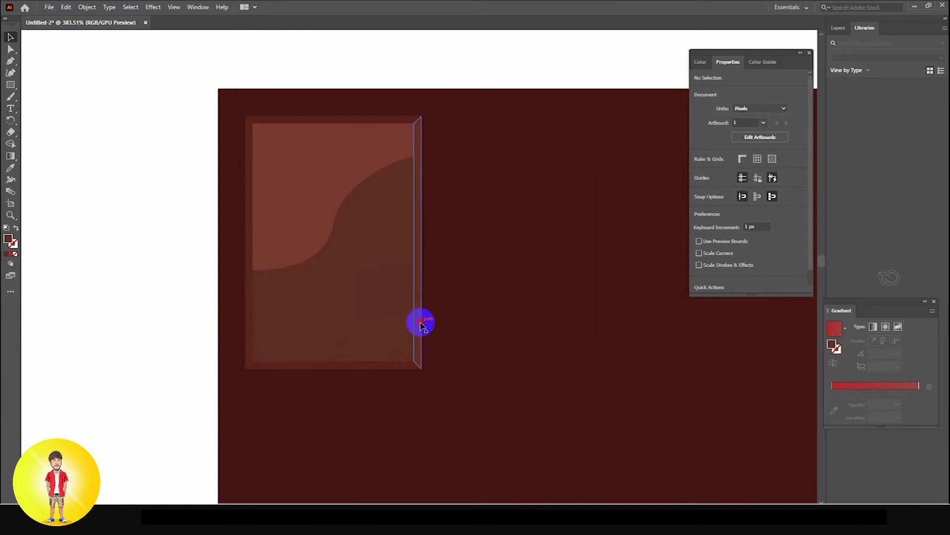
double_click(8, 239)
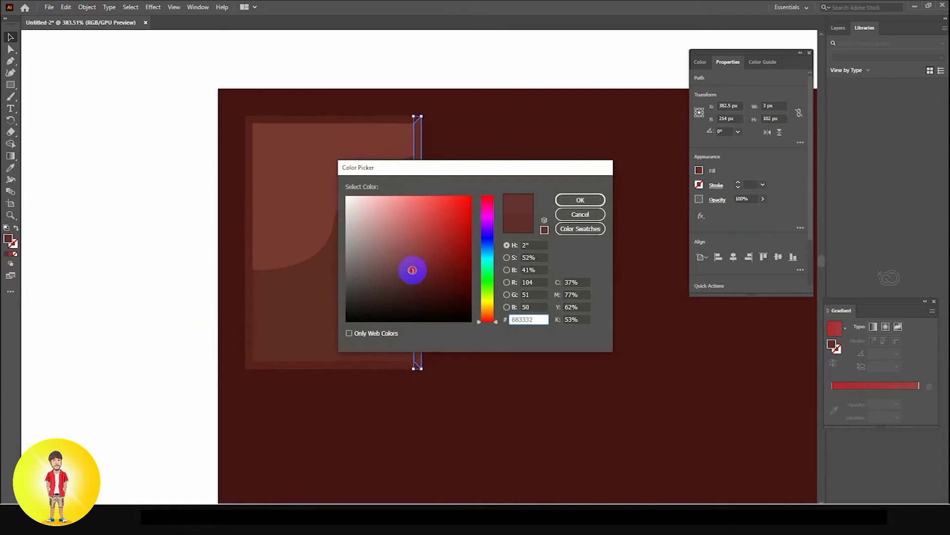
left_click(600, 196)
left_click(392, 280)
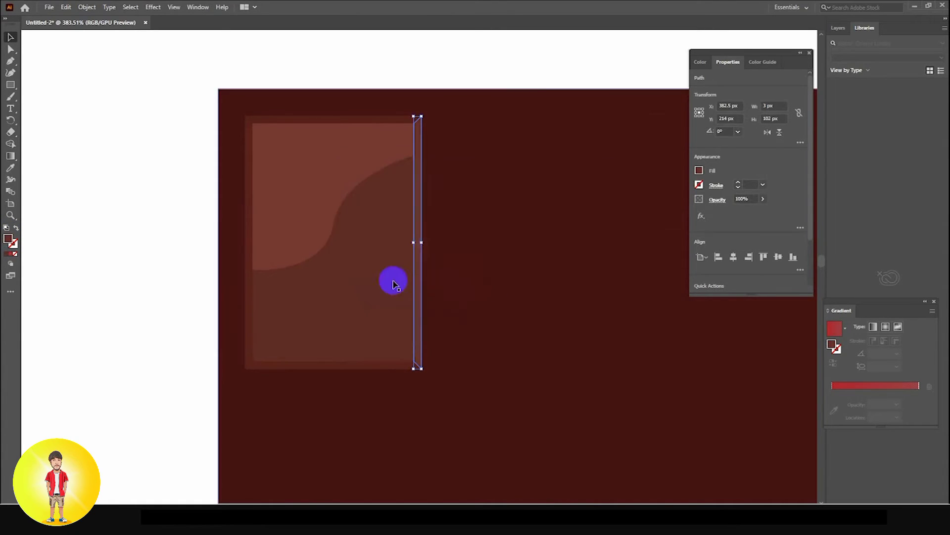
left_click(475, 349)
left_click_drag(475, 348, 459, 376)
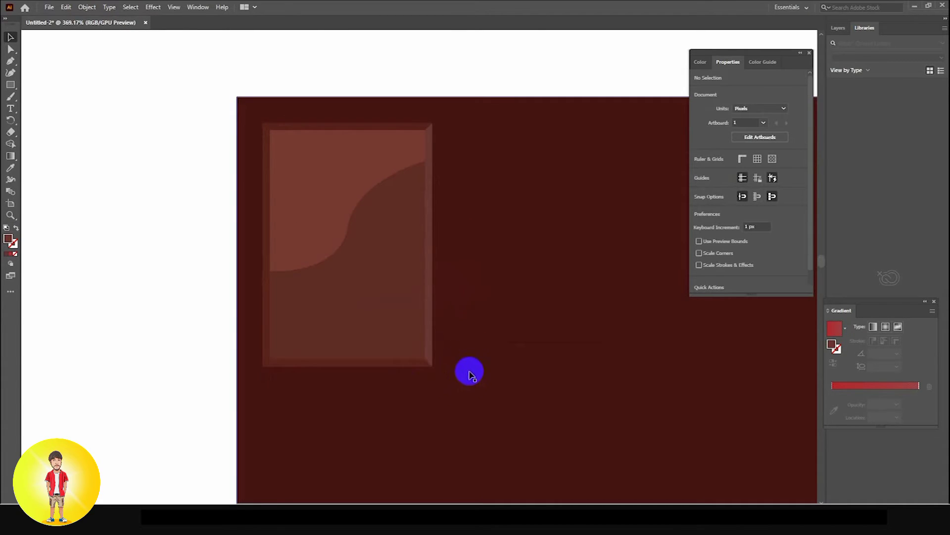
- Adjust the fill of the tile's bottom bevel strip to a slightly lighter reddish brown
left_click(388, 363)
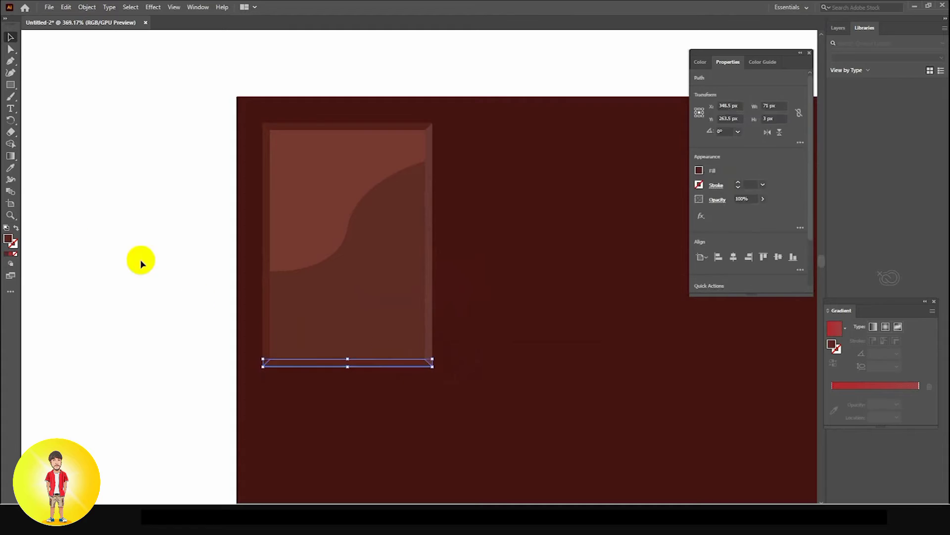
double_click(8, 239)
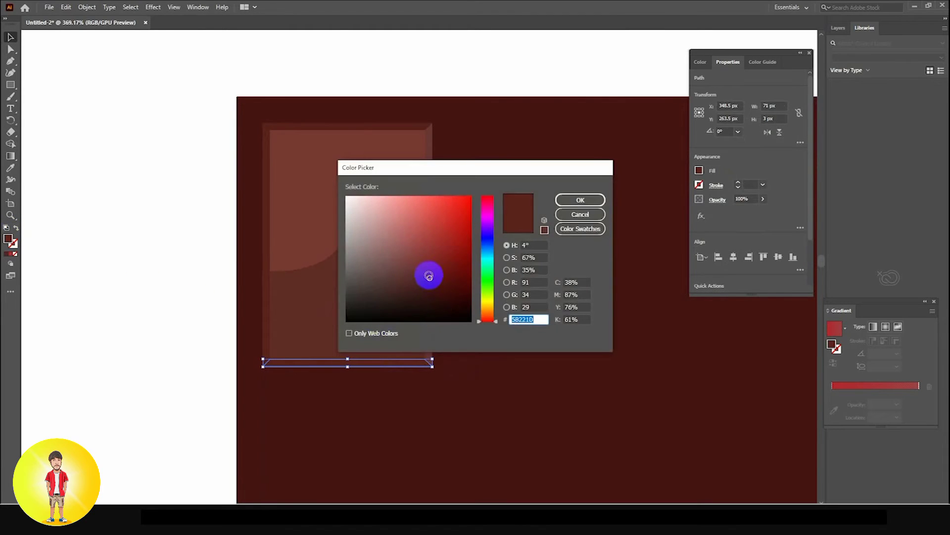
left_click(608, 202)
left_click(143, 262)
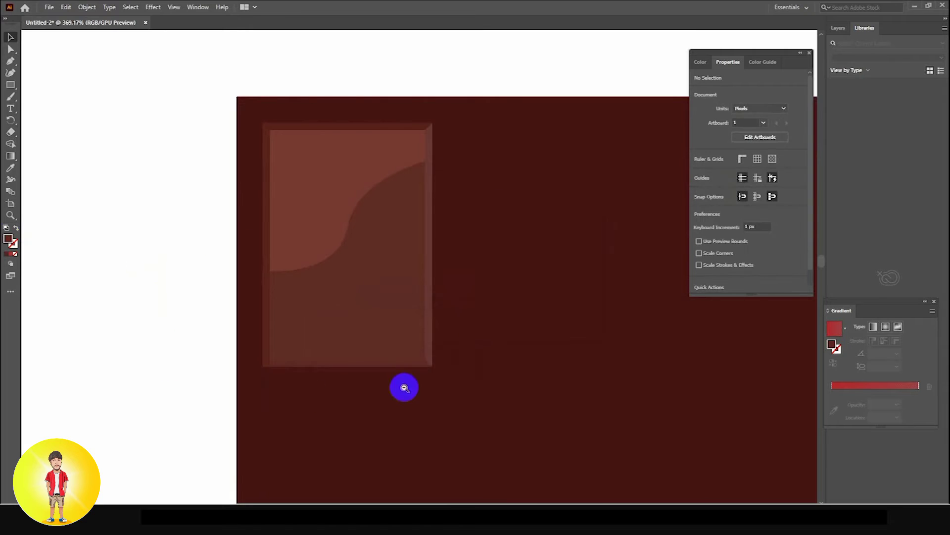
- Draw a vertical line about 96 px long along the inner edge of the tile's right bevel strip
left_click_drag(424, 367, 370, 361)
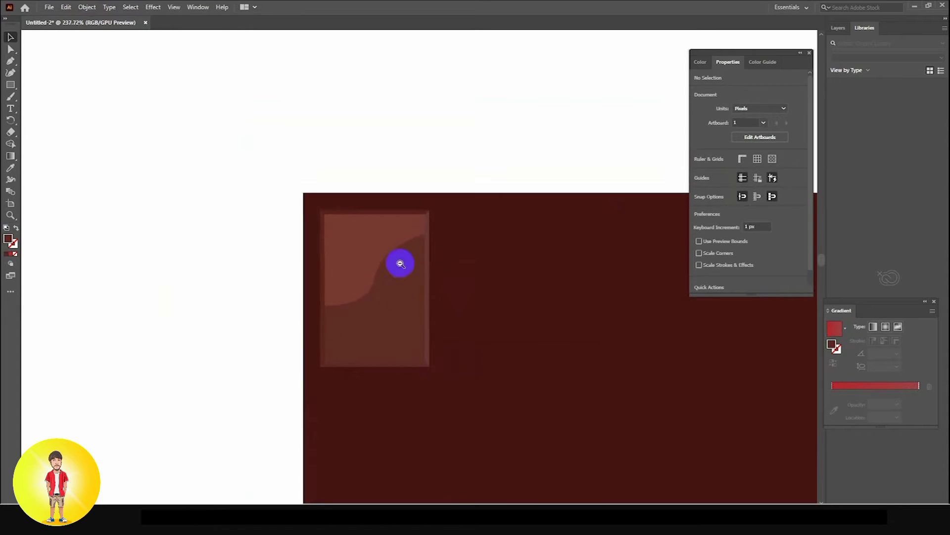
left_click_drag(373, 310, 313, 282)
left_click_drag(402, 325, 482, 384)
left_click(405, 273, "ctrl+alt")
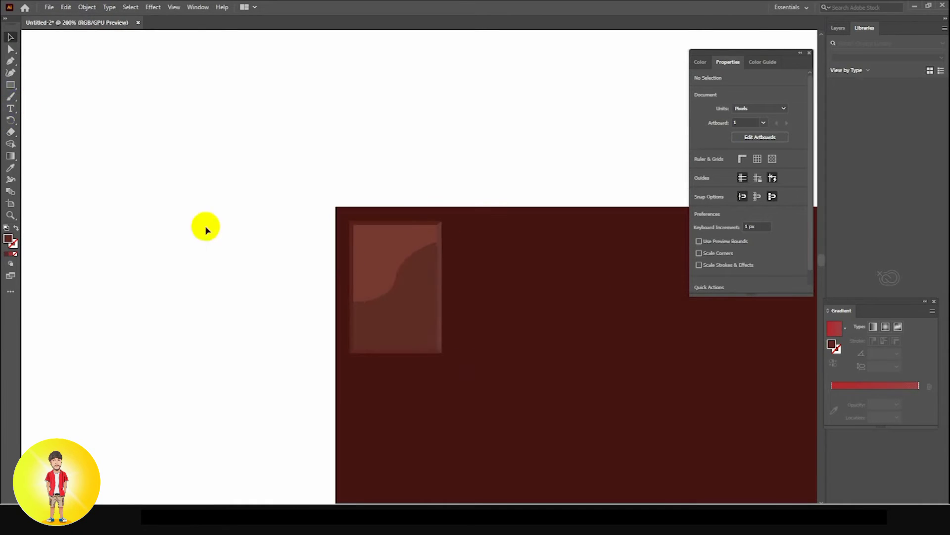
left_click_drag(450, 272, 386, 303)
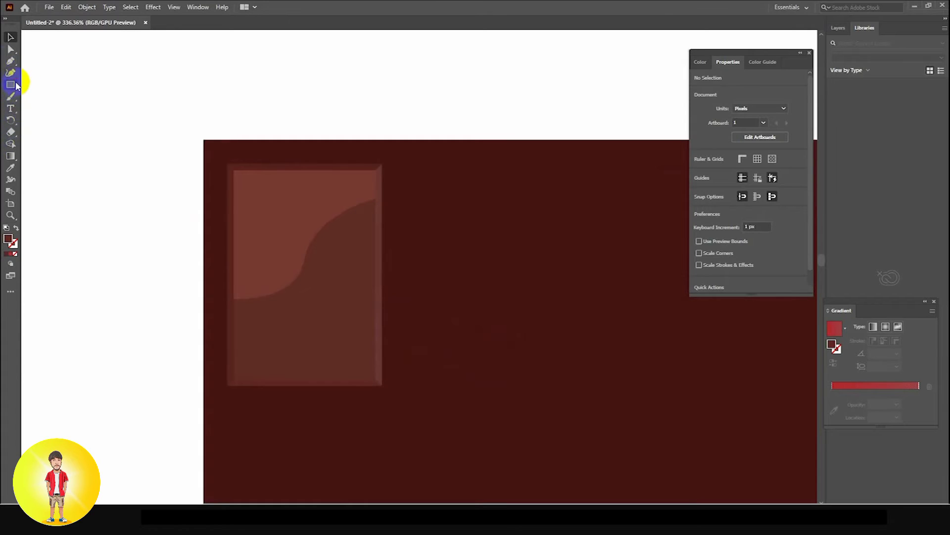
left_click_drag(16, 86, 59, 133)
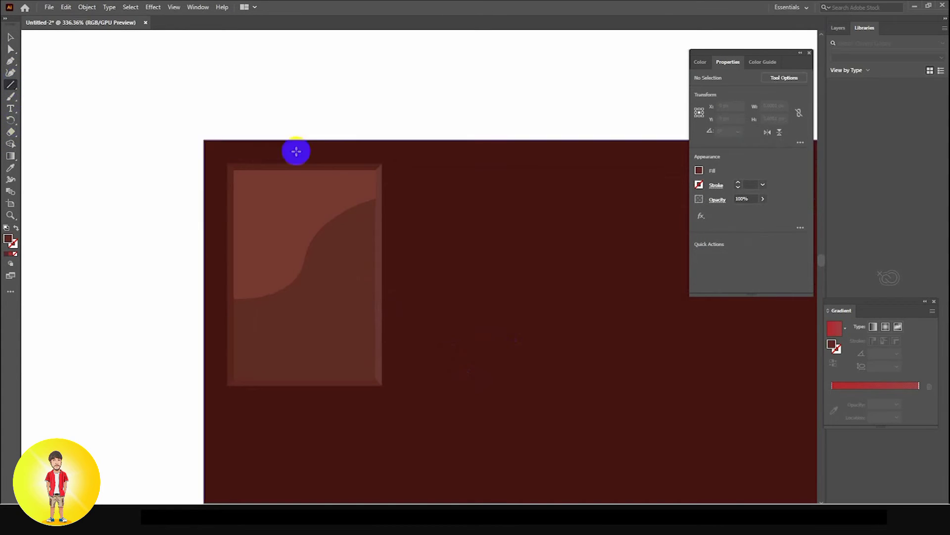
left_click_drag(376, 170, 375, 379)
left_click(10, 38)
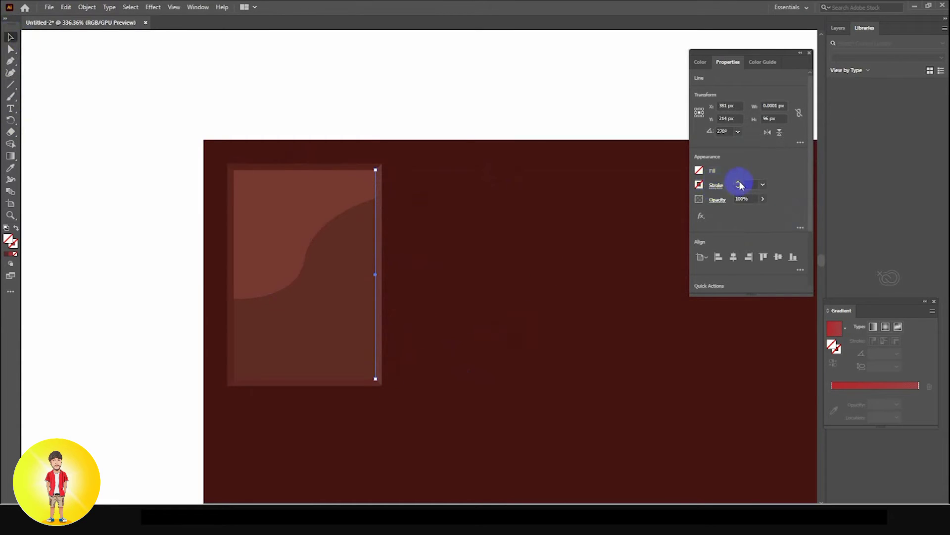
- Give the vertical line on the tile's right inner edge a white 1 pt stroke
left_click(699, 171)
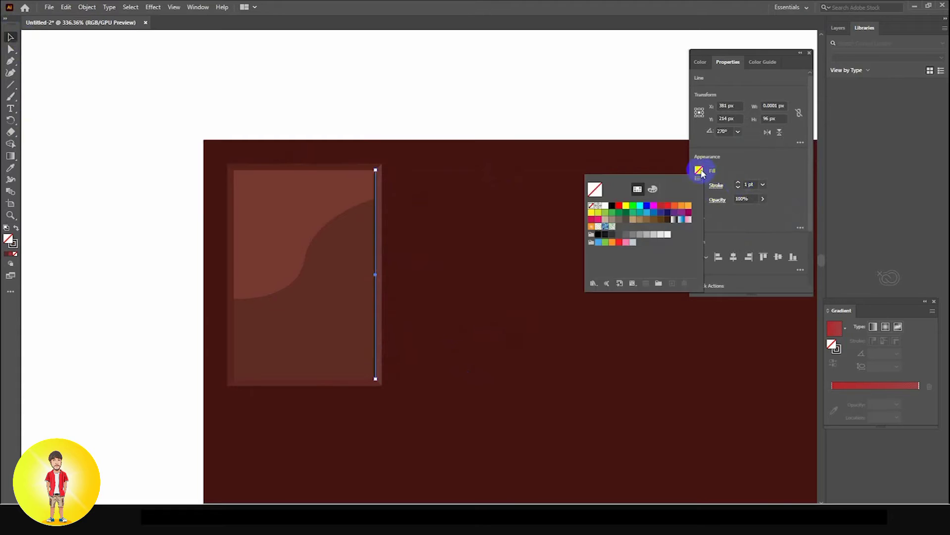
left_click(715, 188)
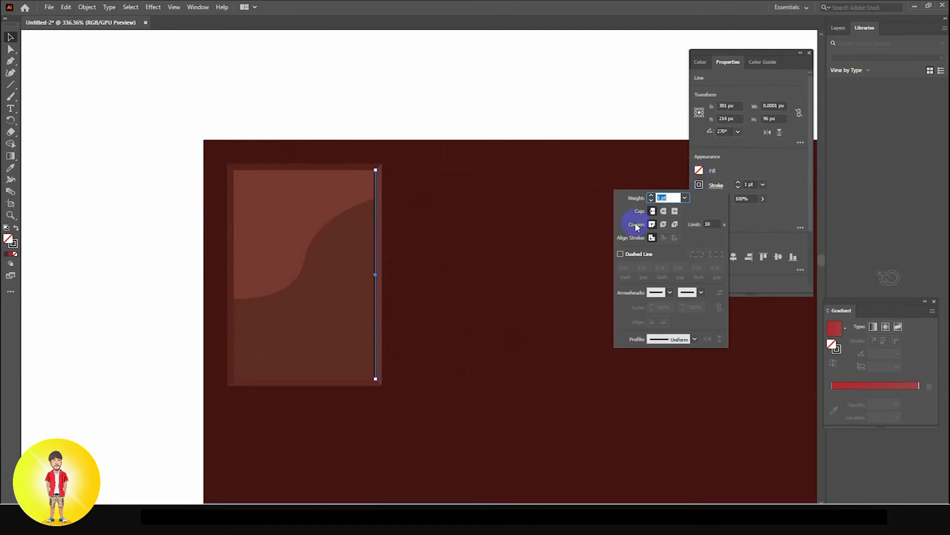
left_click(732, 182)
left_click(699, 185)
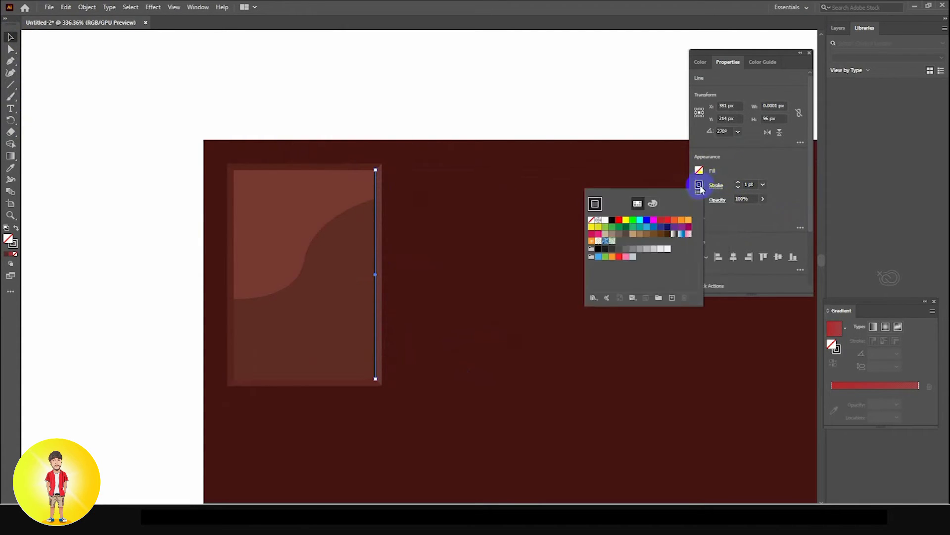
left_click(607, 221)
left_click(421, 84)
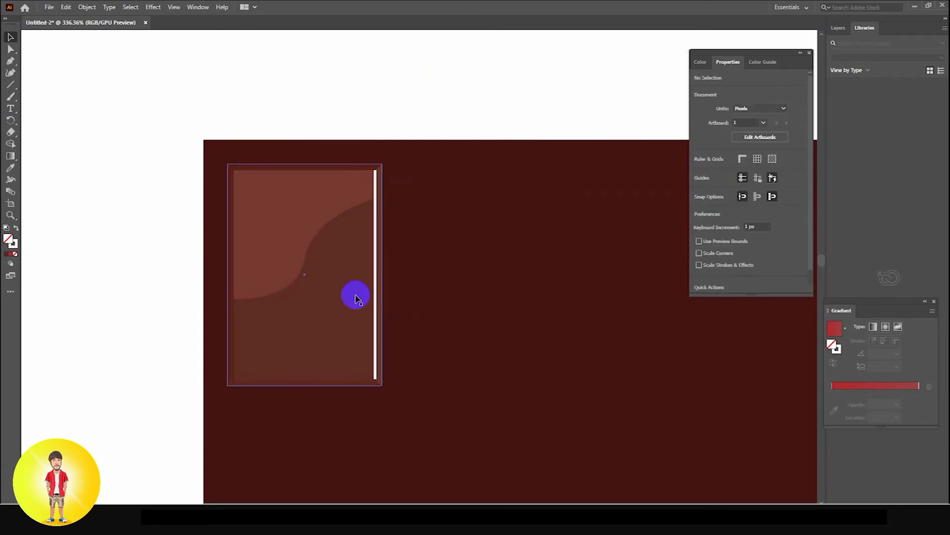
- Apply the width profile tapered at both ends to the white line's stroke
left_click(376, 299)
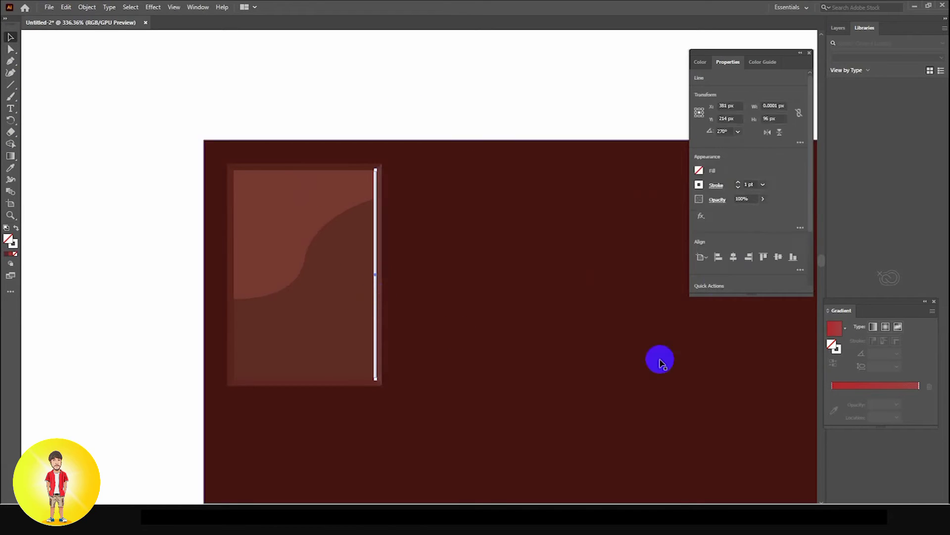
left_click(714, 189)
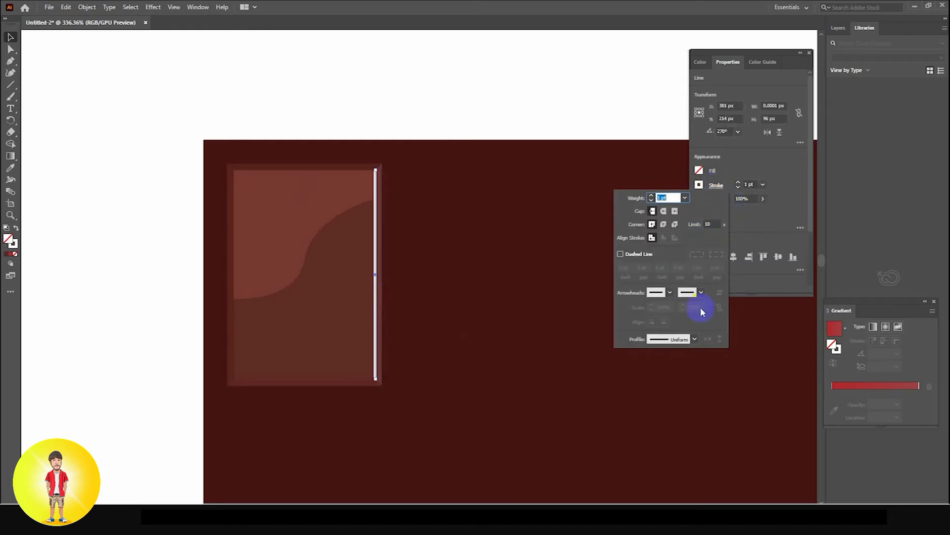
left_click(682, 340)
left_click(665, 370)
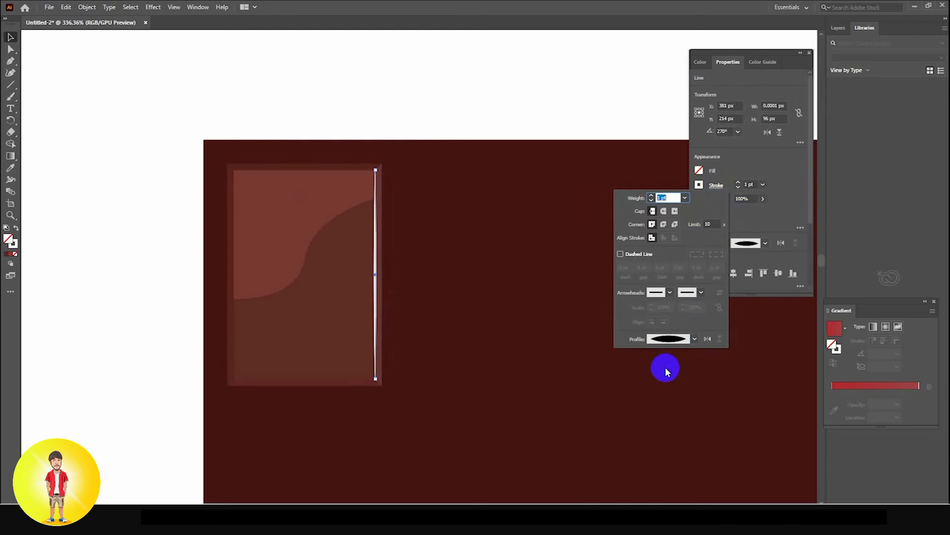
left_click(792, 218)
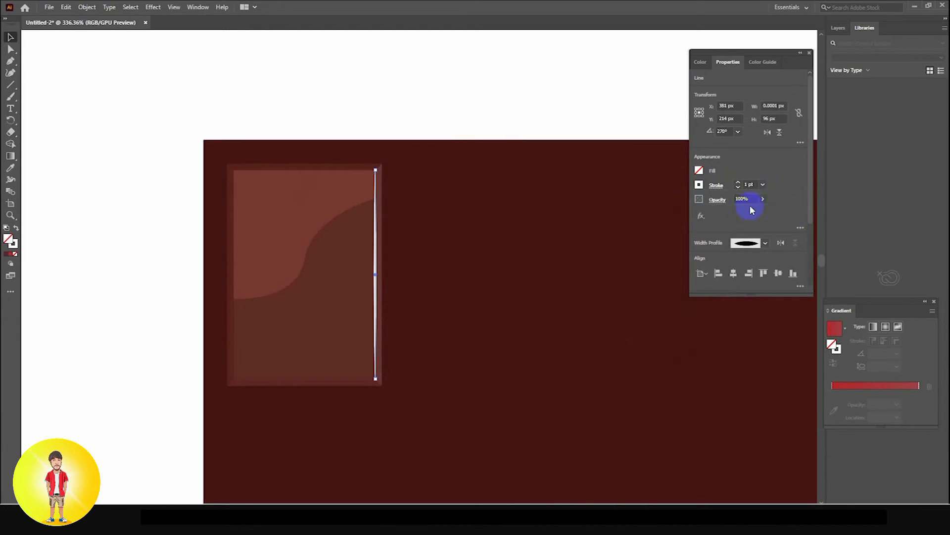
- Lower the tapered white line's opacity to 20%
type("20")
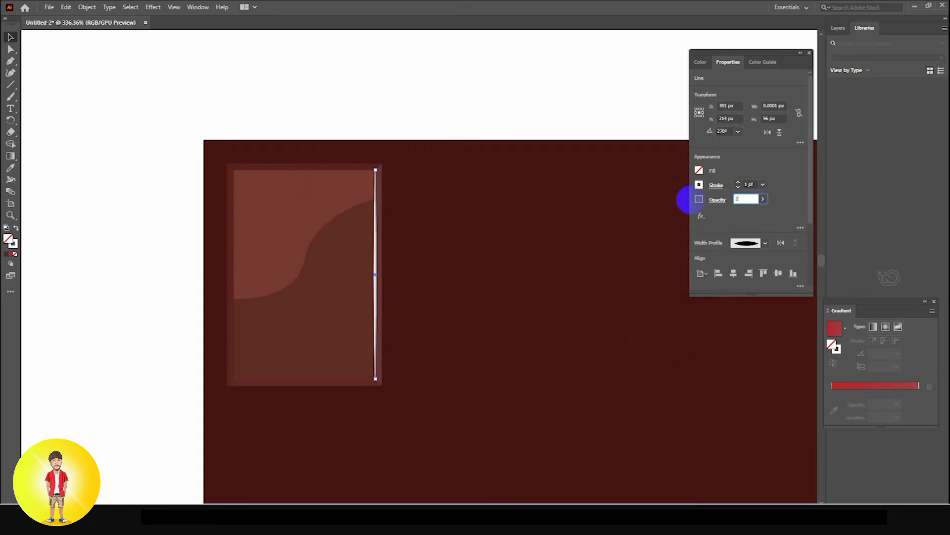
key("Return")
left_click(171, 229)
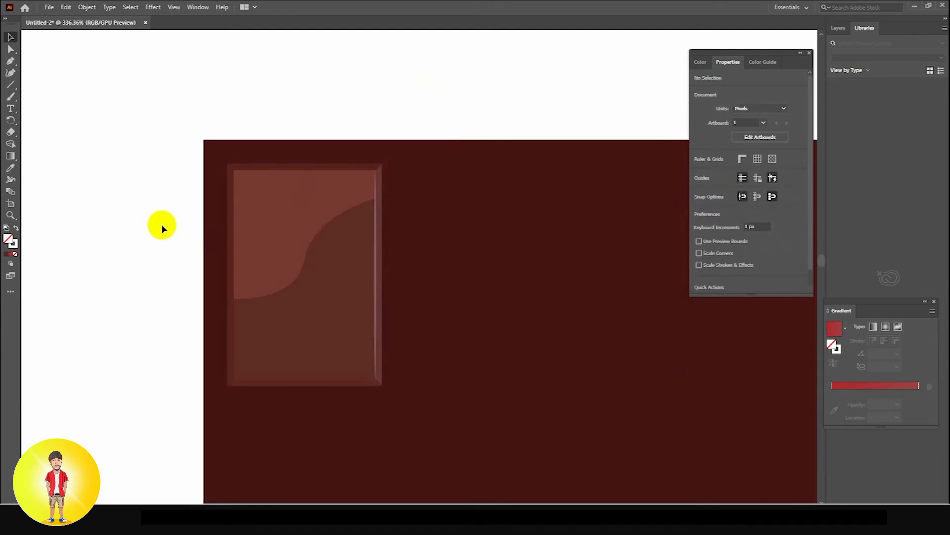
- Duplicate the faint highlight line onto the inner edge of the tile's left bevel strip
left_click_drag(365, 265, 270, 292)
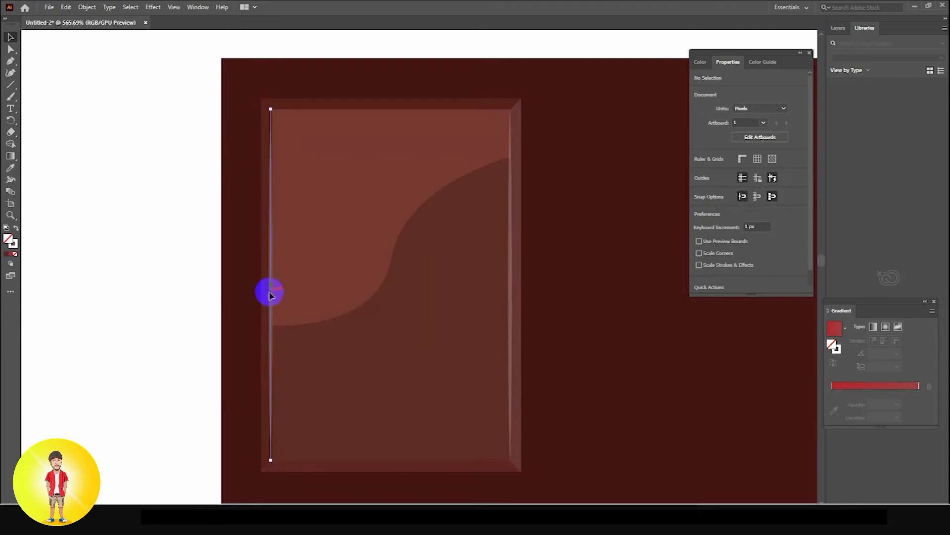
left_click(141, 250)
left_click_drag(299, 365, 174, 278)
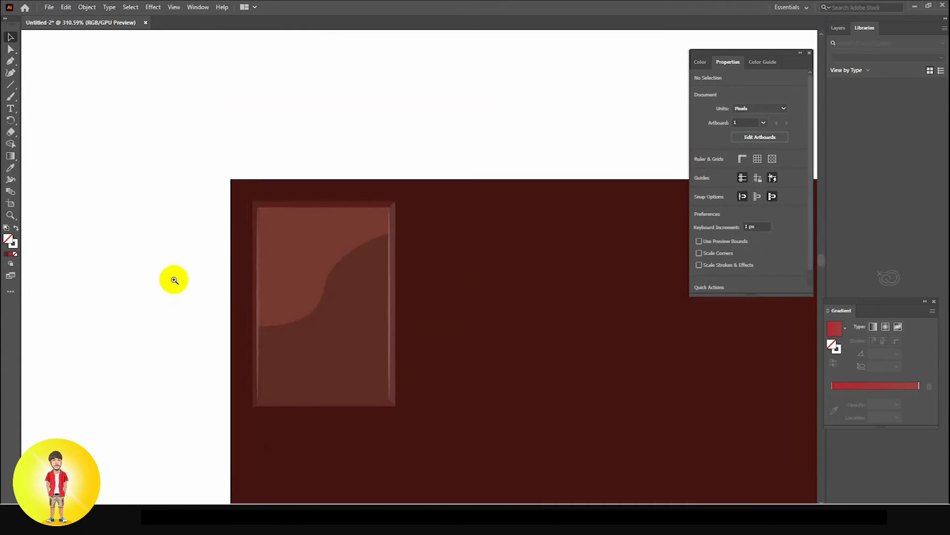
left_click_drag(274, 300, 181, 271)
- Set the opacity of the tile's wavy highlight shape to 60%
left_click_drag(357, 360, 422, 388)
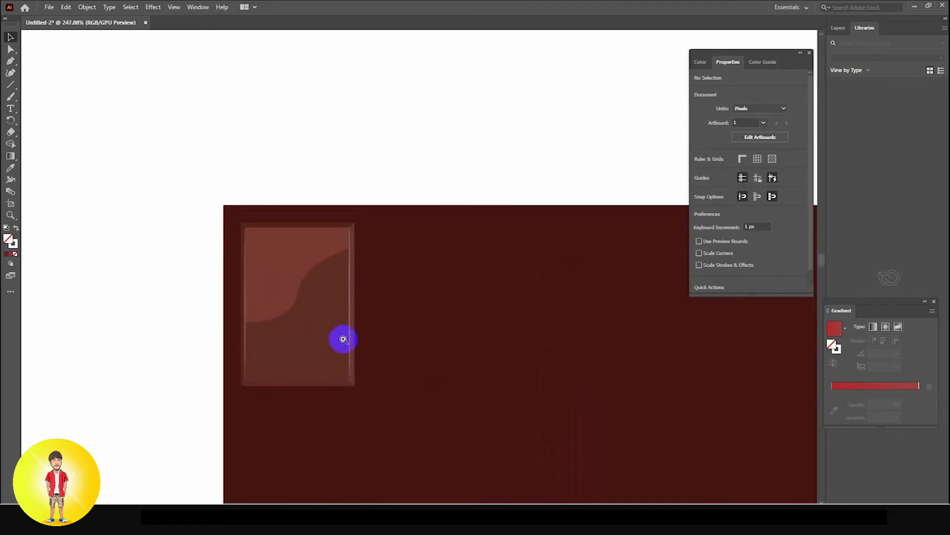
left_click_drag(318, 314, 337, 325)
left_click(280, 260)
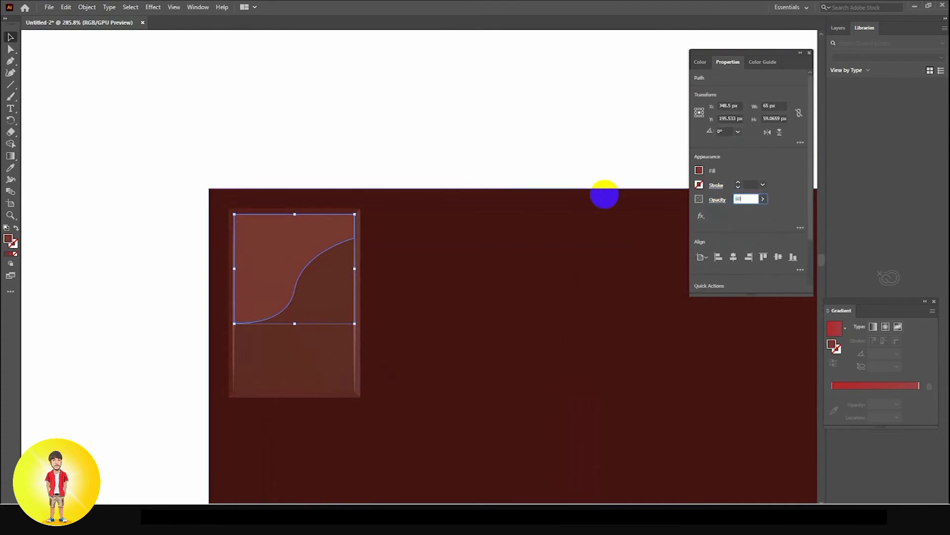
left_click(136, 200)
left_click_drag(323, 297, 134, 225)
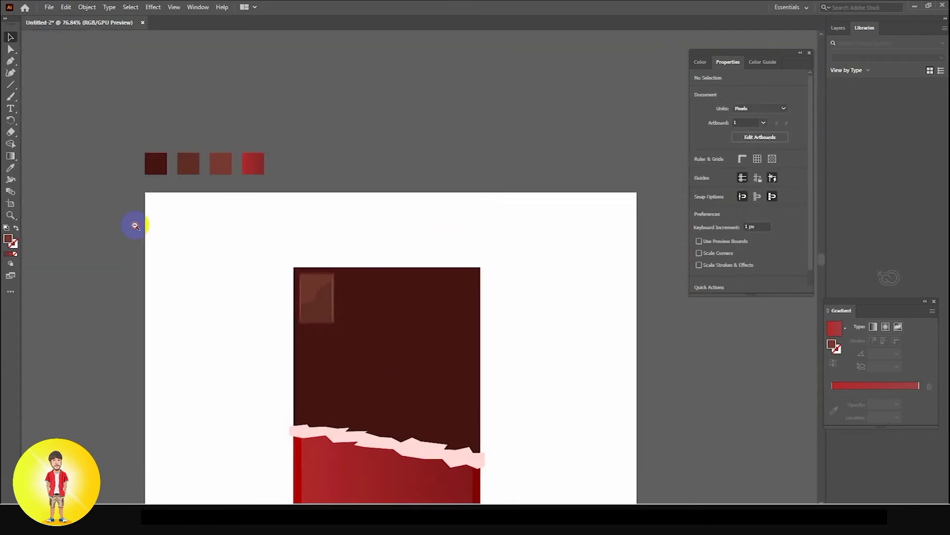
- Set the fill of the tile's bottom bevel strip to the reddish brown #602F2E
left_click_drag(314, 336, 410, 331)
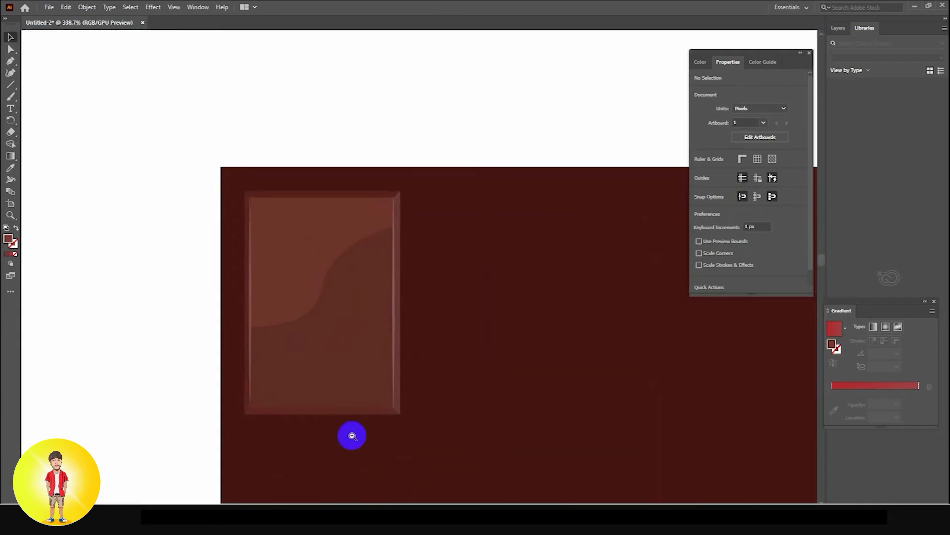
left_click_drag(352, 435, 395, 430)
left_click(348, 416)
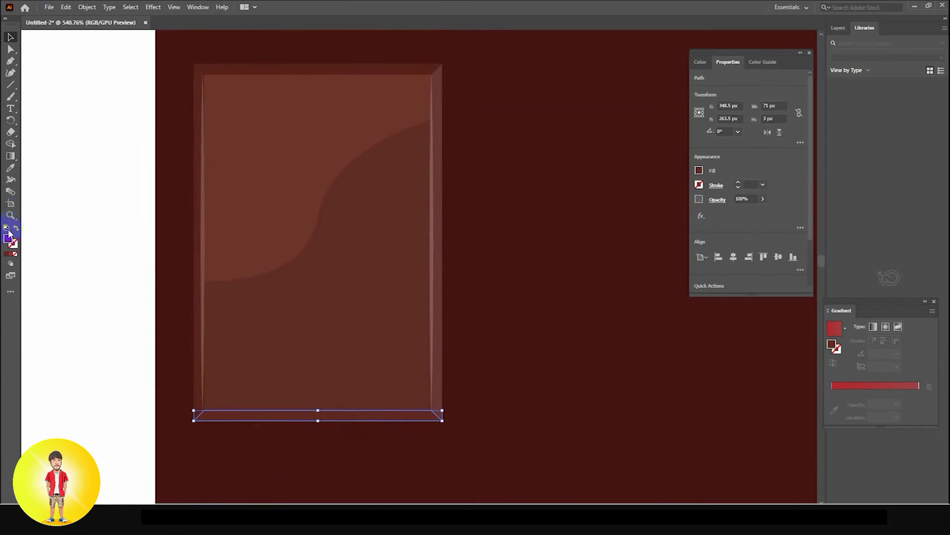
double_click(8, 238)
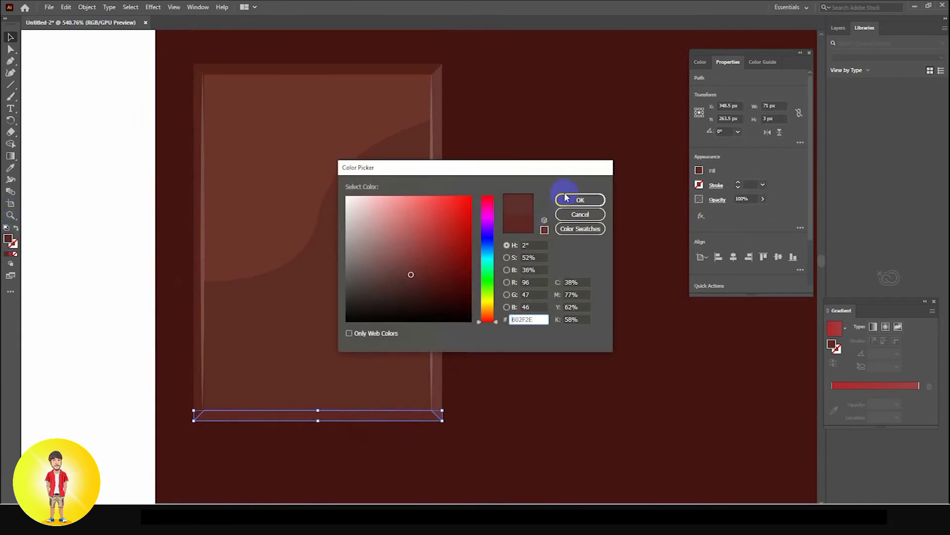
left_click(579, 200)
left_click(105, 290)
- Select all pieces of the finished tile, leaving out the chocolate bar's base, and group them
left_click(326, 371, "alt")
left_click(320, 367, "alt")
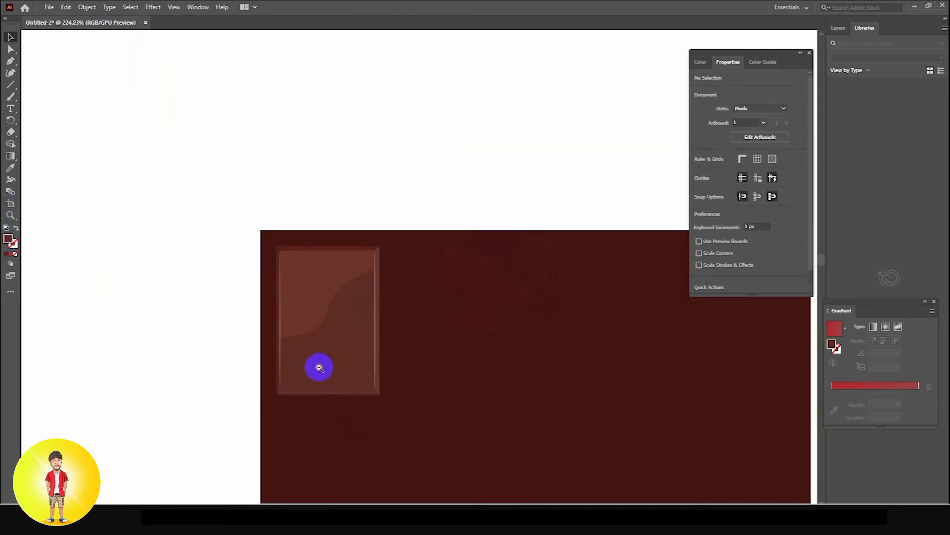
left_click(334, 378, "alt")
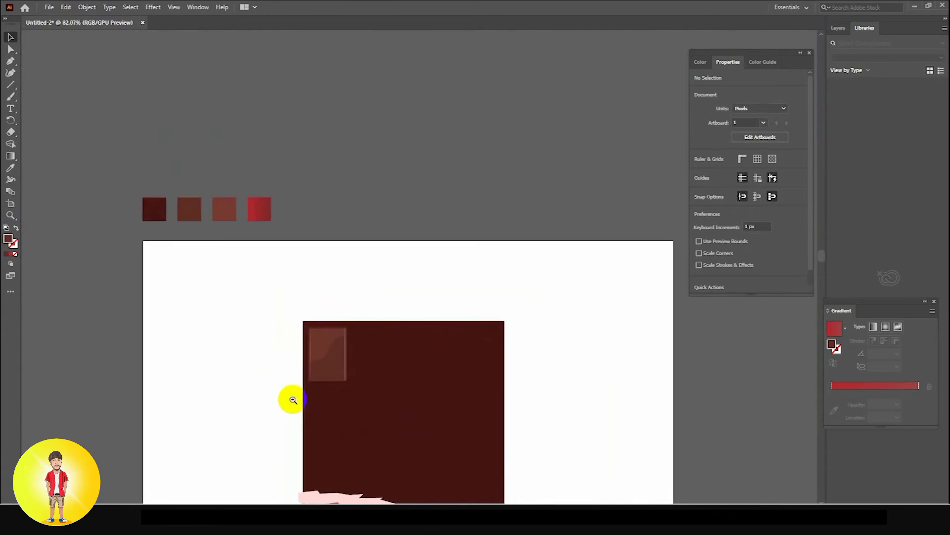
scroll(282, 391, "down", 3)
scroll(269, 346, "right", 3)
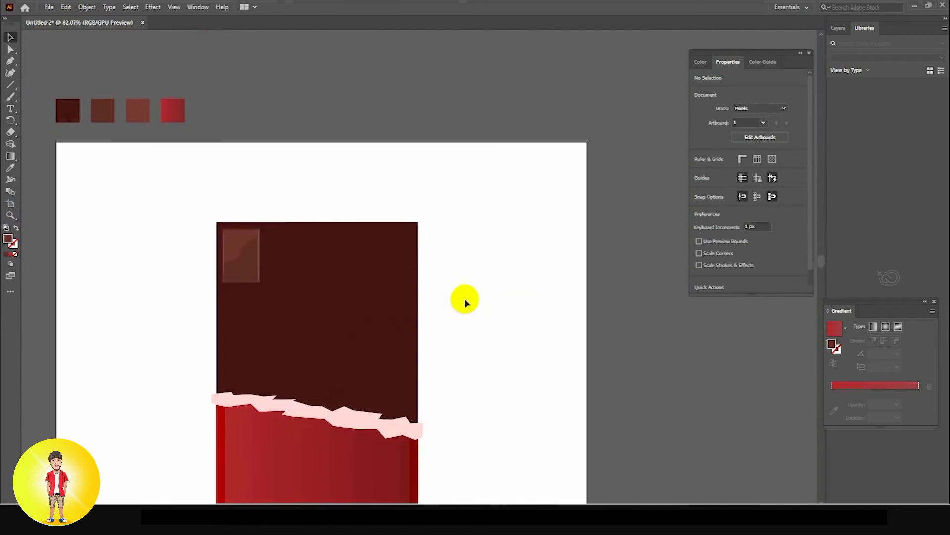
left_click_drag(464, 309, 492, 306)
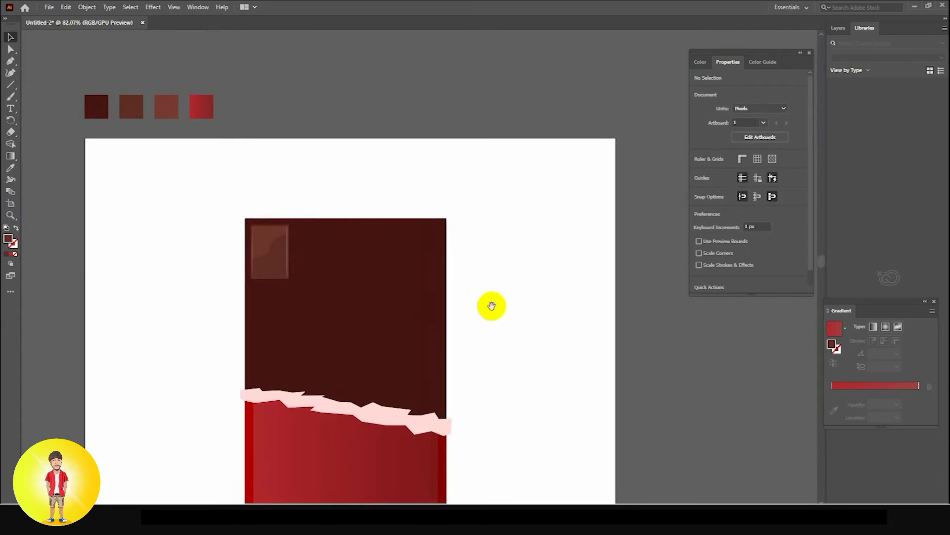
left_click_drag(189, 198, 386, 333)
left_click(397, 282, "shift")
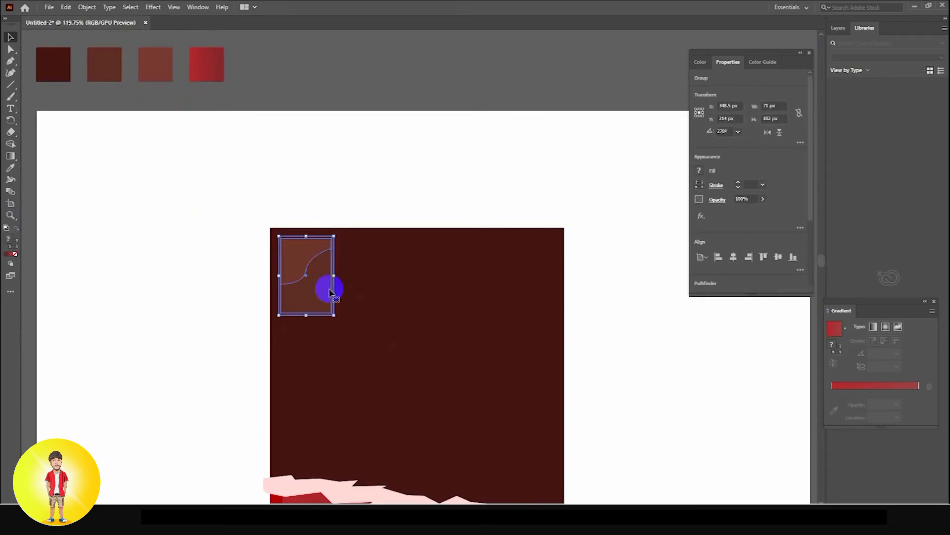
- Duplicate the tile group three times horizontally at 86 px intervals to make a row of four
left_click_drag(321, 293, 388, 292)
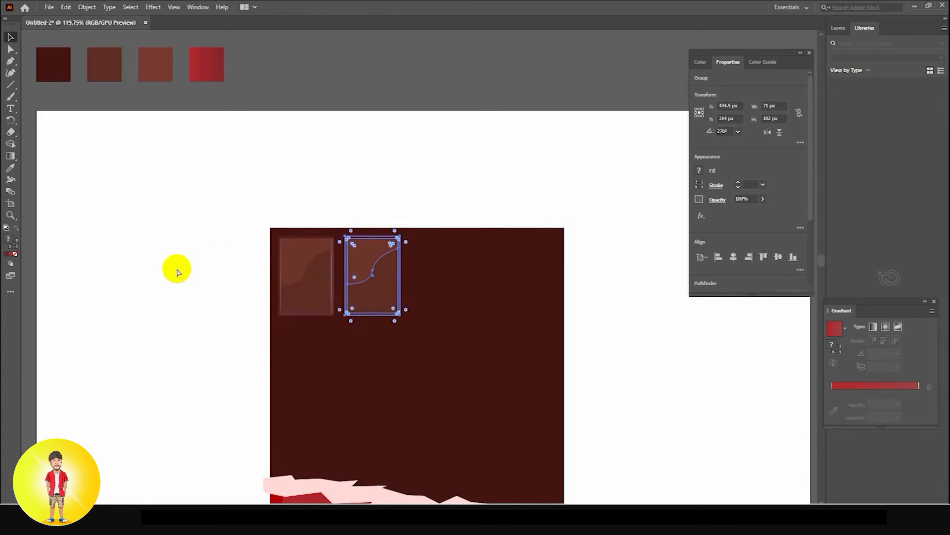
key("ctrl+d")
key("ctrl+d")
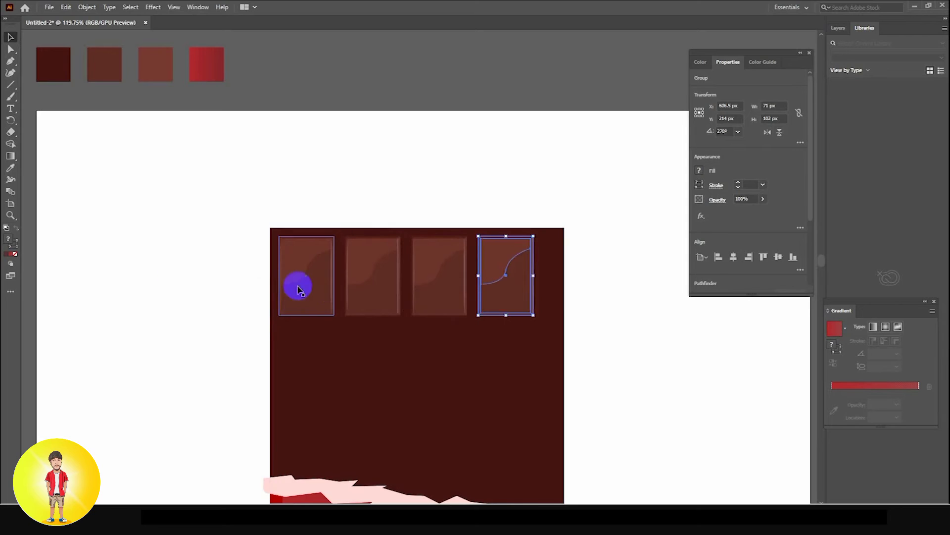
- Select all four tiles and scale the row up proportionally to 357 px wide to fit the bar
left_click(297, 284, "shift")
left_click(368, 299, "shift")
left_click(451, 304, "shift")
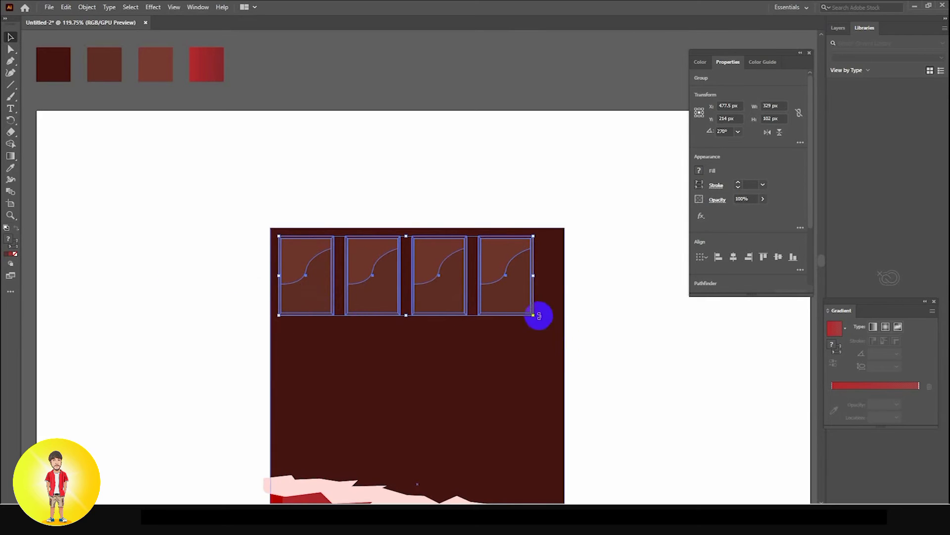
left_click_drag(534, 315, 555, 330)
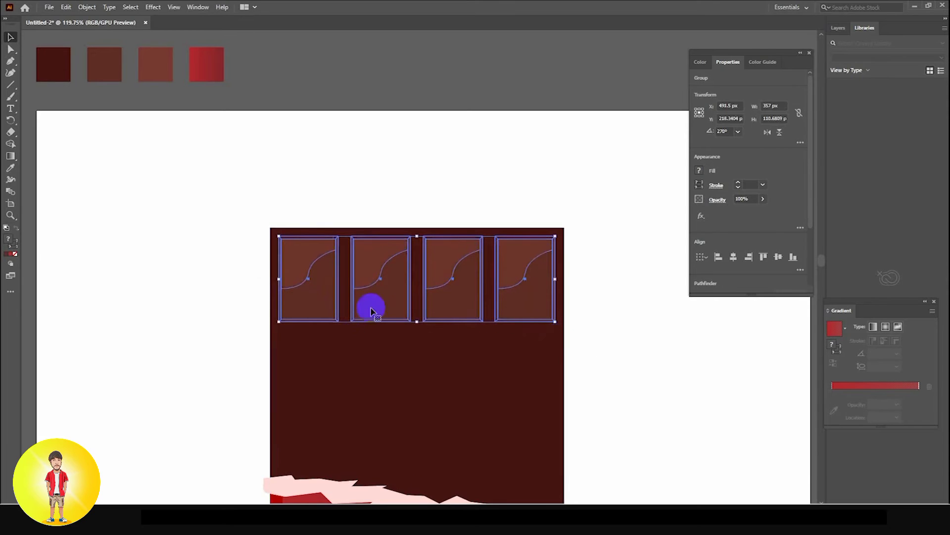
- Duplicate the row of four tiles downward twice at equal spacing to make three rows
left_click_drag(418, 191, 324, 250)
left_click_drag(401, 253, 398, 309)
key("ctrl+d")
left_click(523, 367)
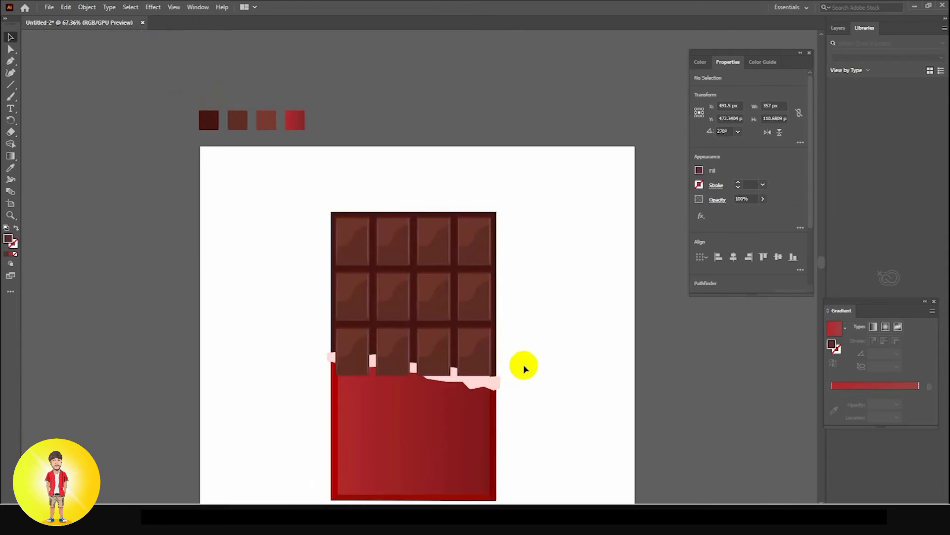
- Select the red wrapper pieces with the torn pink edge and bring them to the front, over the bottom row of tiles
scroll(410, 336, "down", 2)
left_click(475, 390)
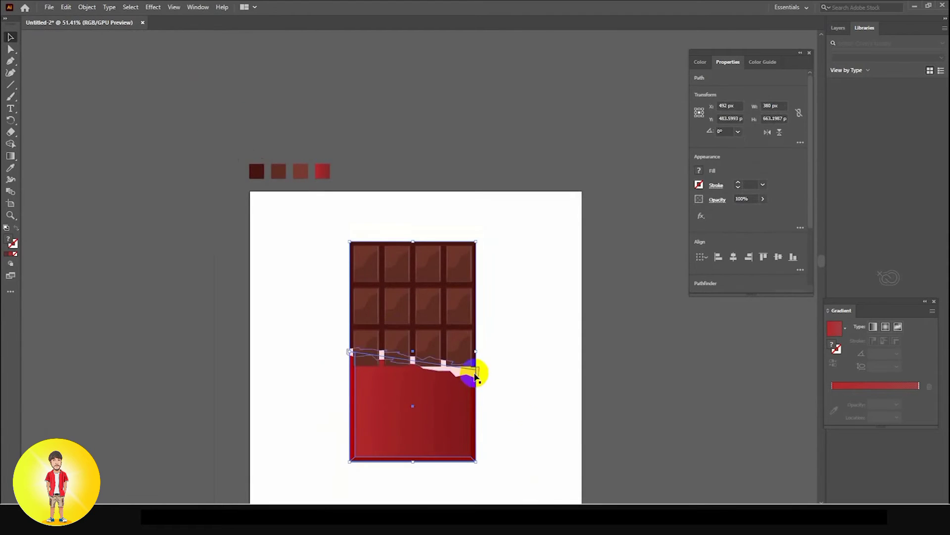
left_click_drag(451, 402, 590, 421)
left_click(523, 320, "shift")
left_click(514, 278, "shift")
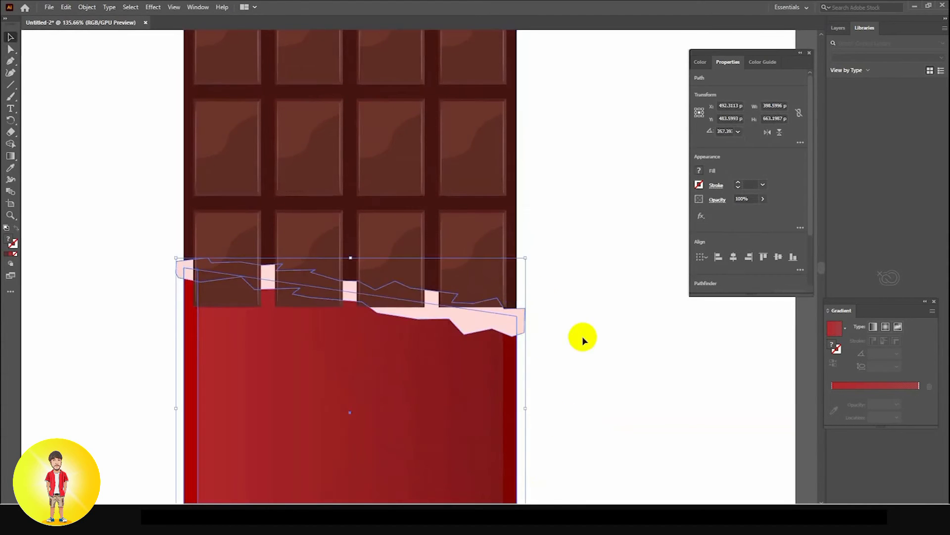
right_click(510, 322)
mouse_move(553, 274)
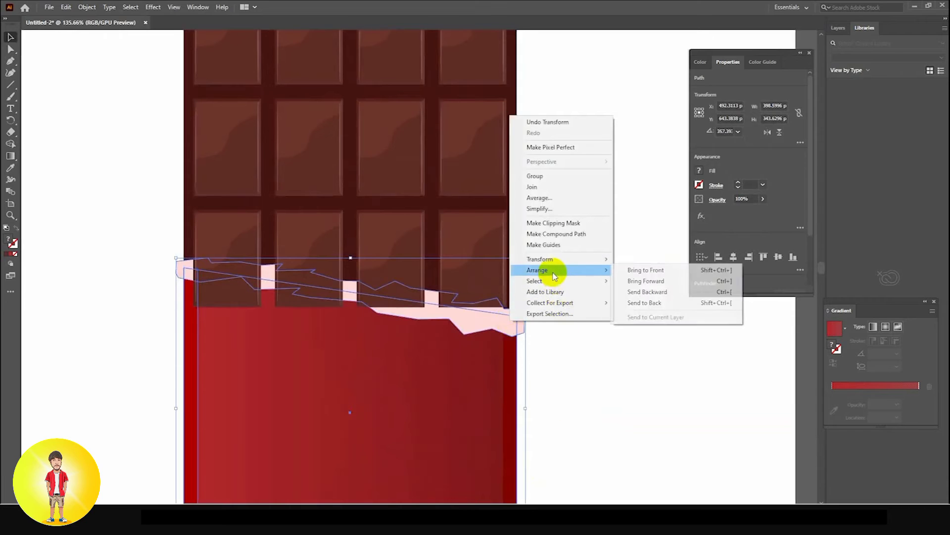
left_click(638, 269)
left_click(598, 376)
left_click_drag(433, 333, 279, 301)
left_click_drag(283, 336, 266, 314)
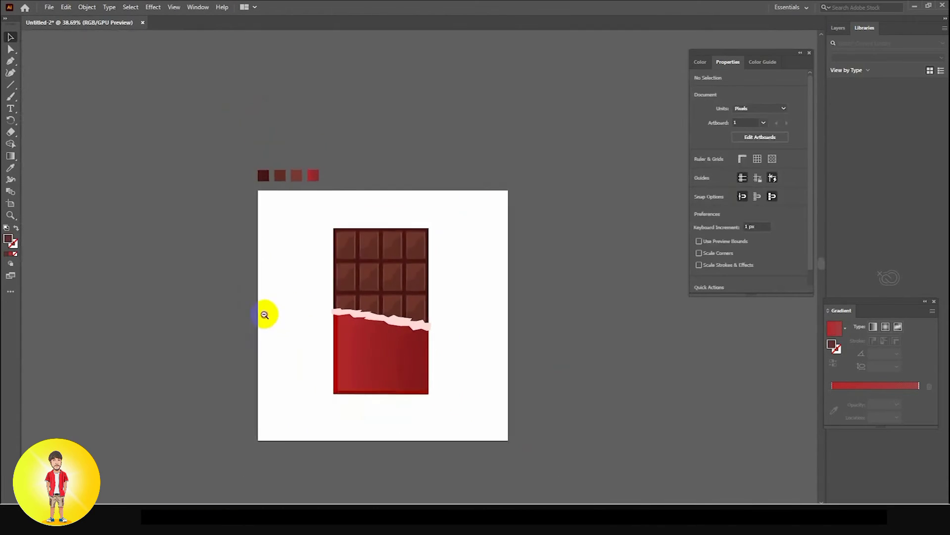
- Duplicate the torn pink edge behind the original and offset the copy 3 px upward
left_click_drag(462, 382, 437, 368)
left_click_drag(386, 322, 399, 318)
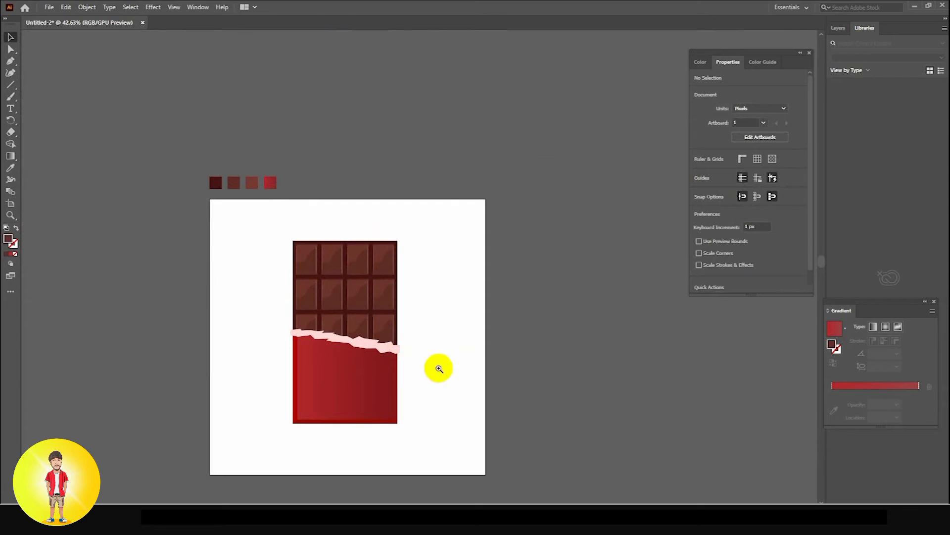
left_click_drag(355, 332, 442, 387)
left_click_drag(335, 358, 402, 375)
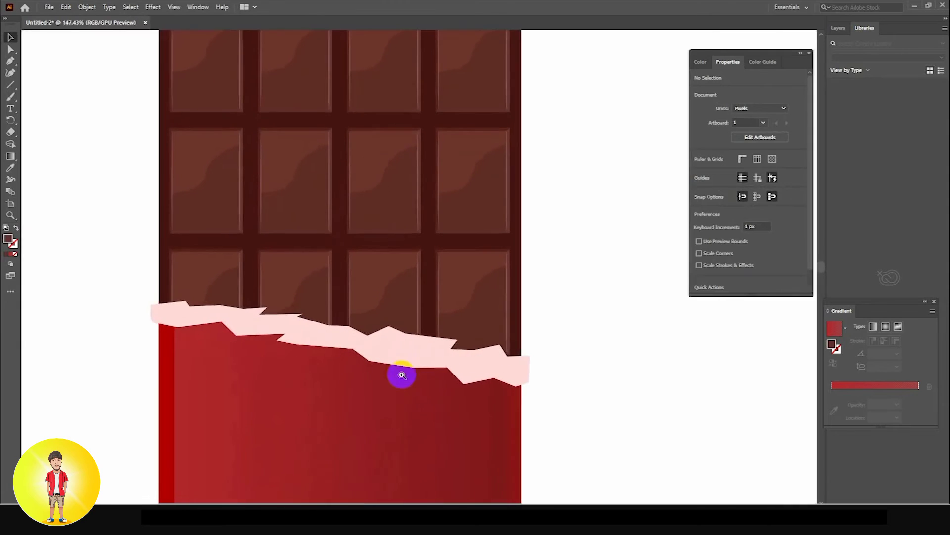
left_click(385, 346)
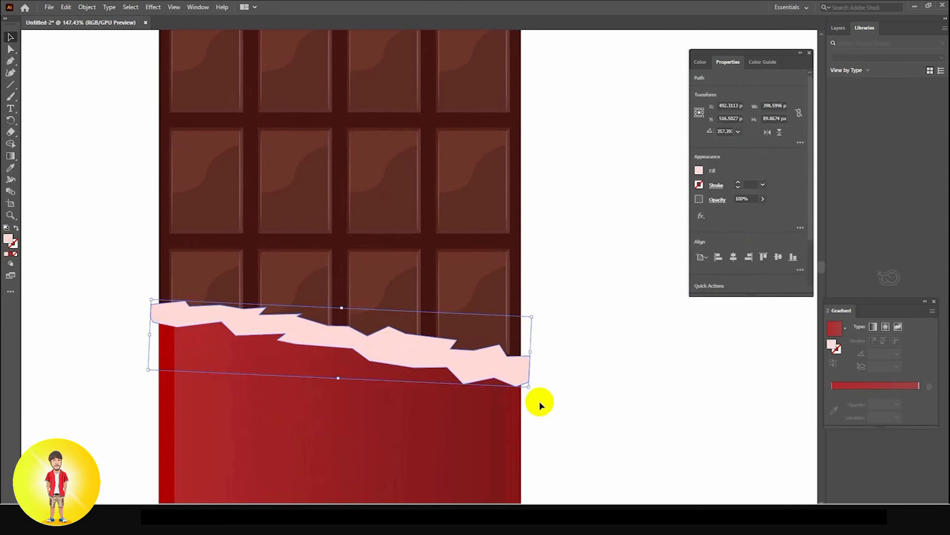
key("a")
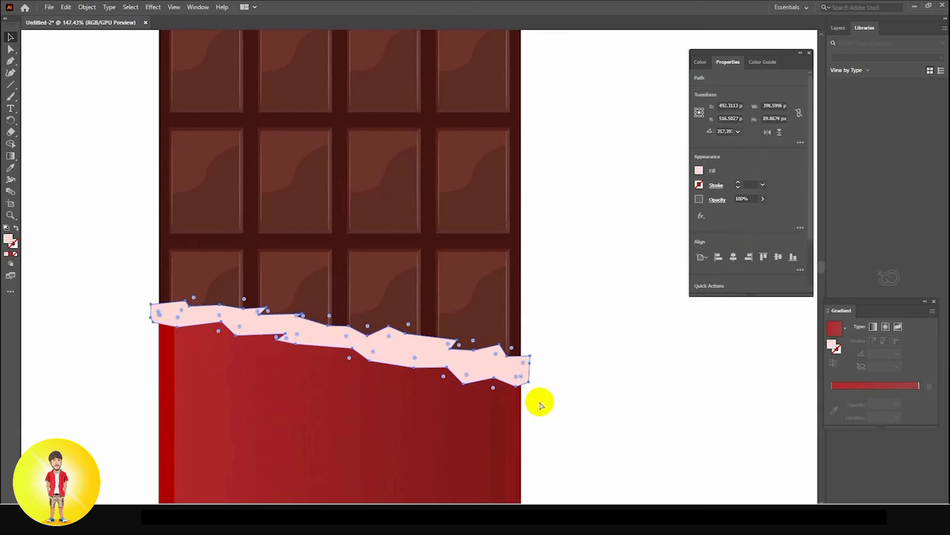
key("v")
key("Up")
key("Up")
key("Up")
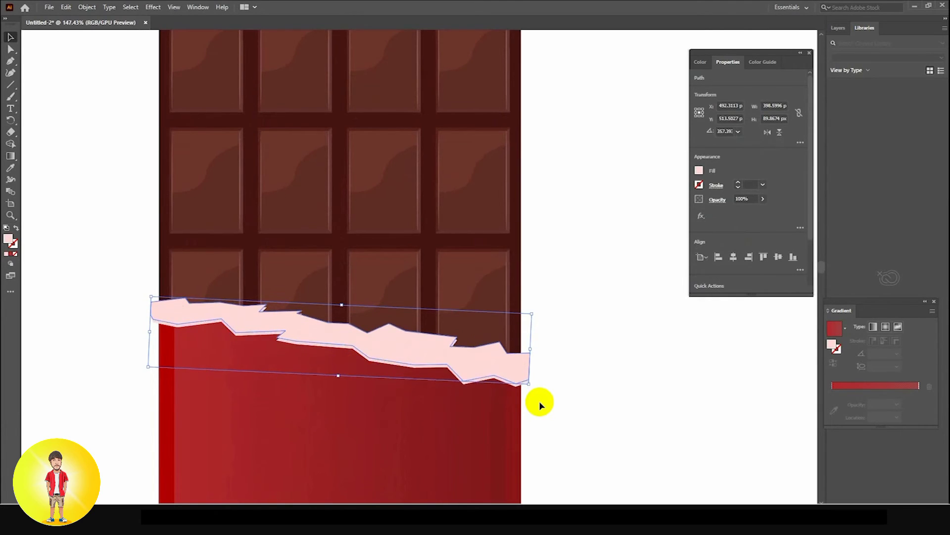
- Recolour the offset torn-edge copy with the chocolate bar's dark brown and move it up 1 px more
key("i")
left_click(517, 243)
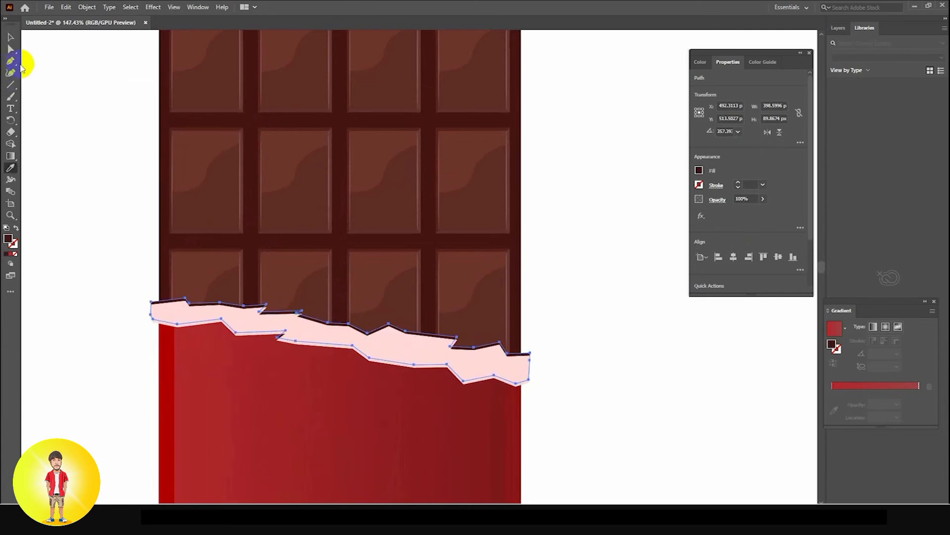
left_click(11, 41)
key("Up")
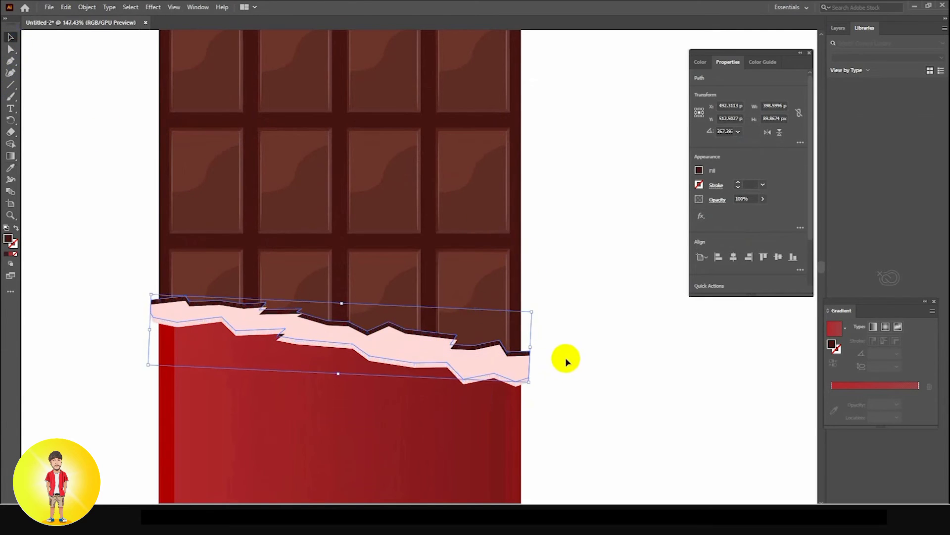
left_click(111, 134)
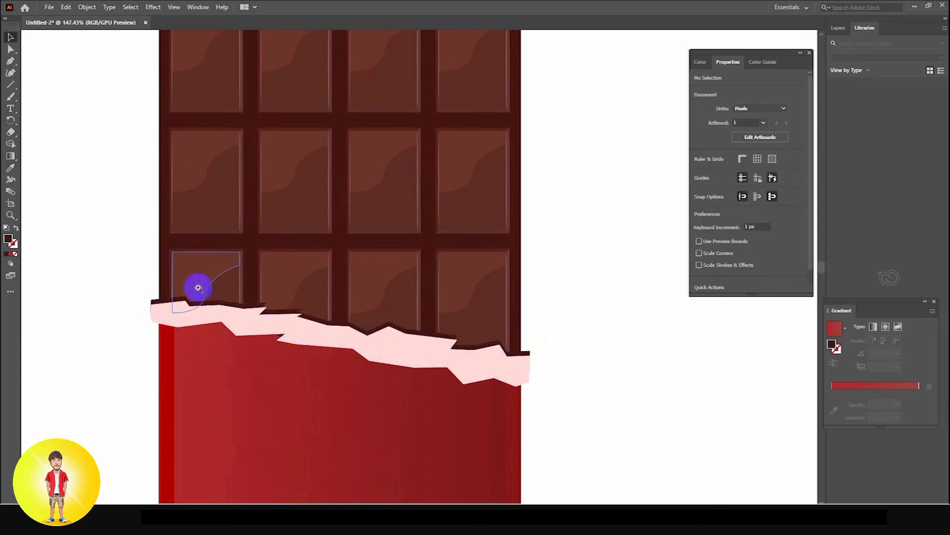
- Apply a Gaussian Blur with a radius of 10 pixels to the dark copy behind the torn edge
left_click_drag(555, 341, 490, 374)
left_click_drag(459, 327, 537, 372)
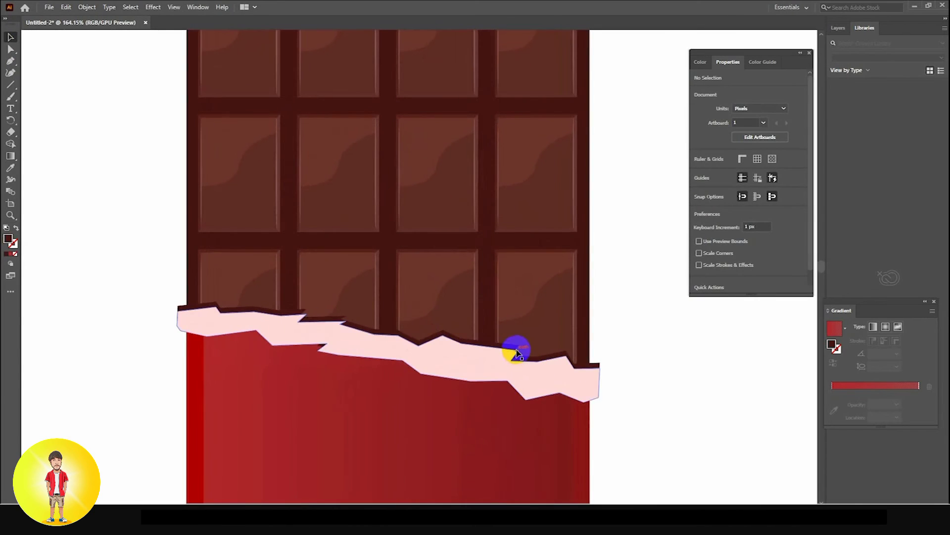
left_click(515, 347)
left_click(150, 9)
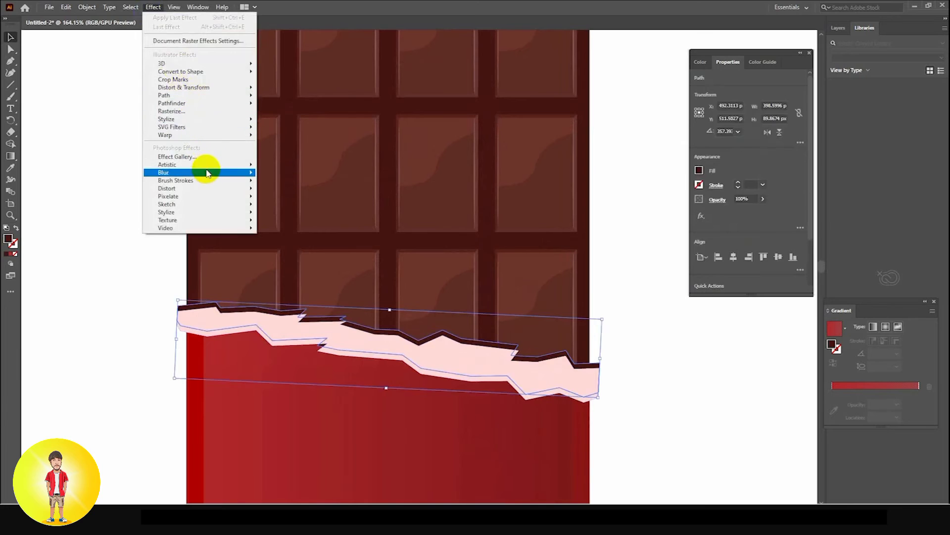
mouse_move(245, 172)
left_click(287, 175)
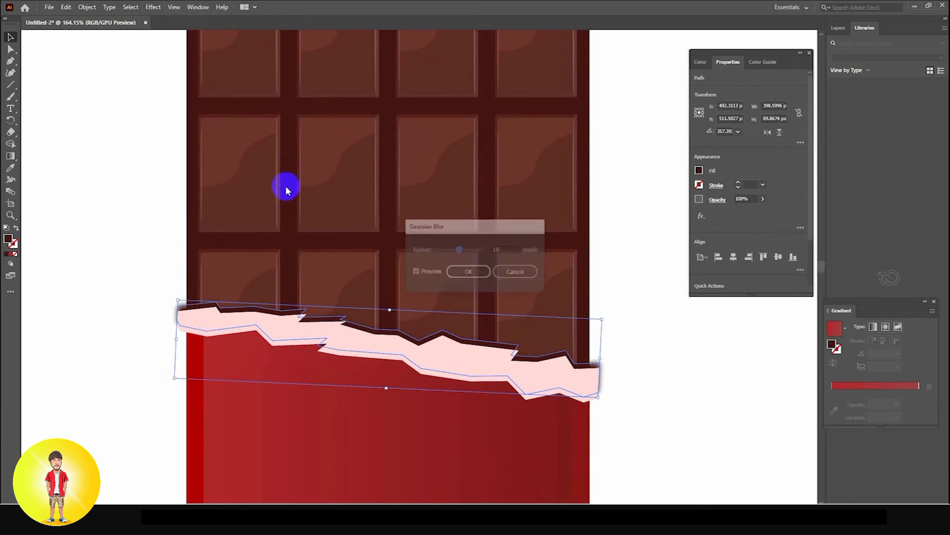
left_click(468, 273)
left_click(651, 377)
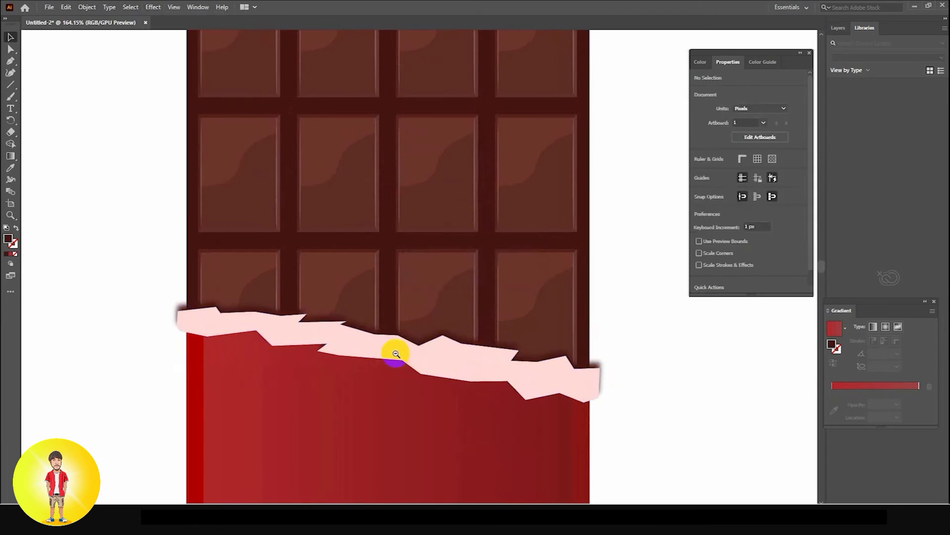
- Isolate the blurred torn-edge shadow and move it down 2 px
left_click(400, 327, "alt")
left_click_drag(401, 327, 415, 270)
left_click_drag(571, 252, 563, 369)
left_click_drag(408, 298, 485, 355)
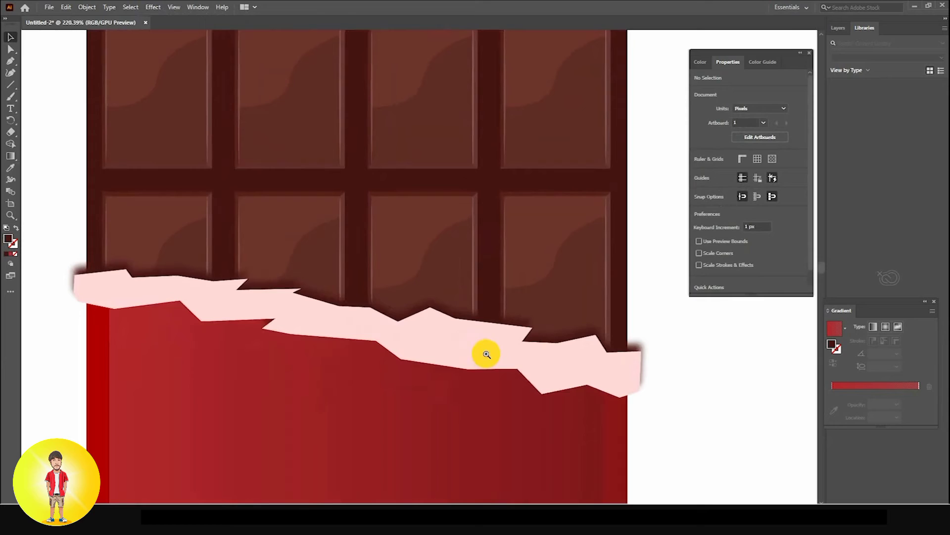
double_click(476, 316)
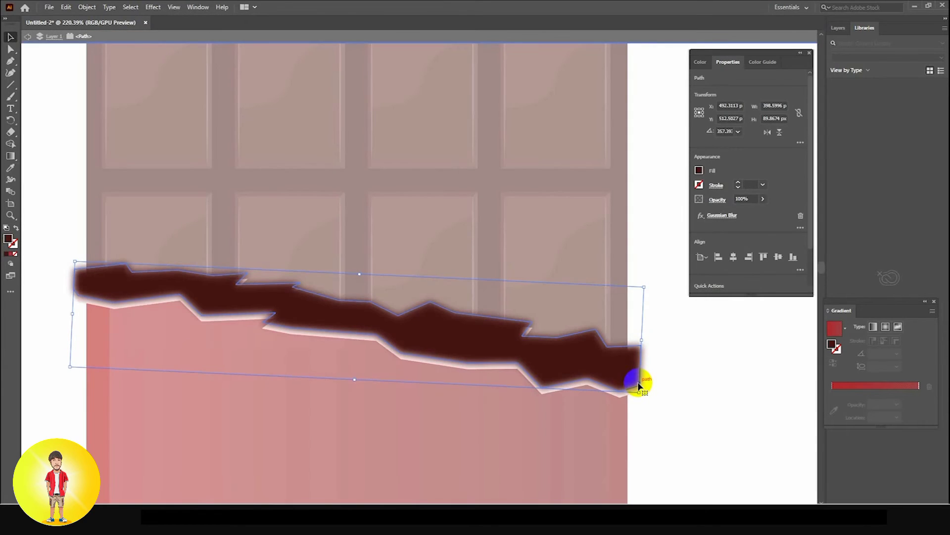
left_click_drag(638, 386, 638, 389)
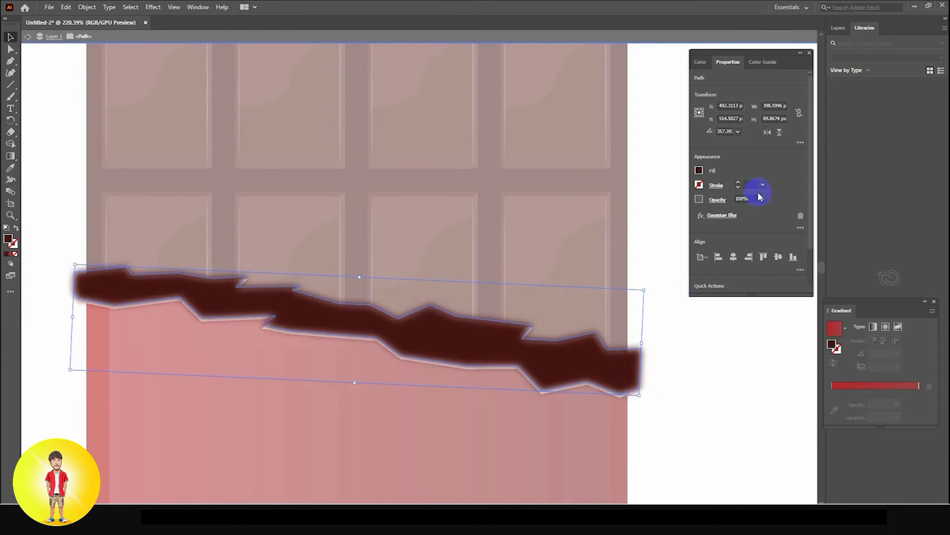
- Set the torn-edge shadow's opacity to 80% and leave isolation mode
type("60")
key("Return")
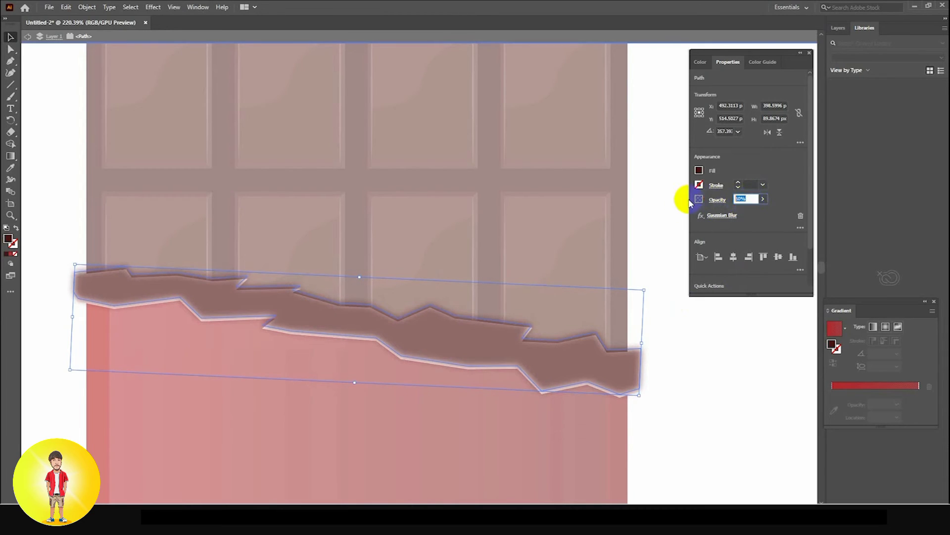
type("80")
key("Return")
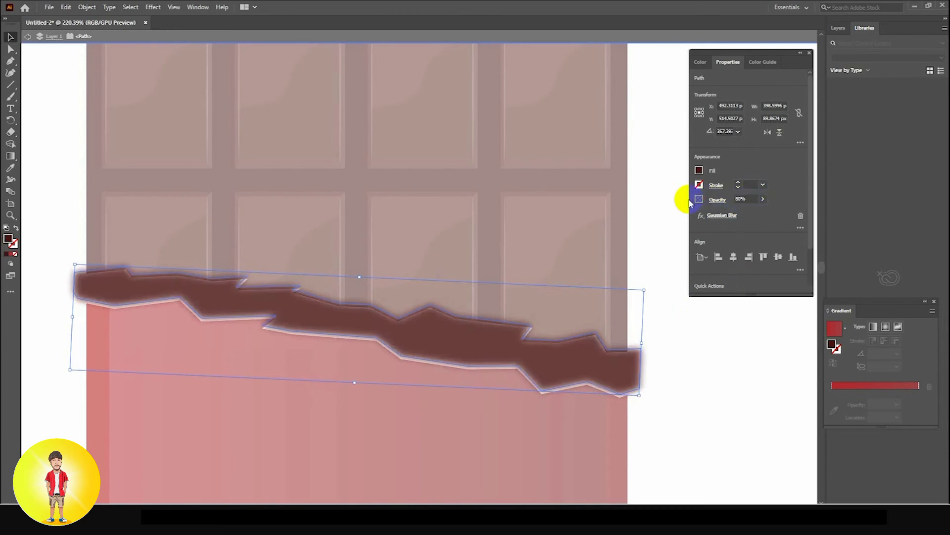
double_click(686, 386)
scroll(308, 291, "down", 6)
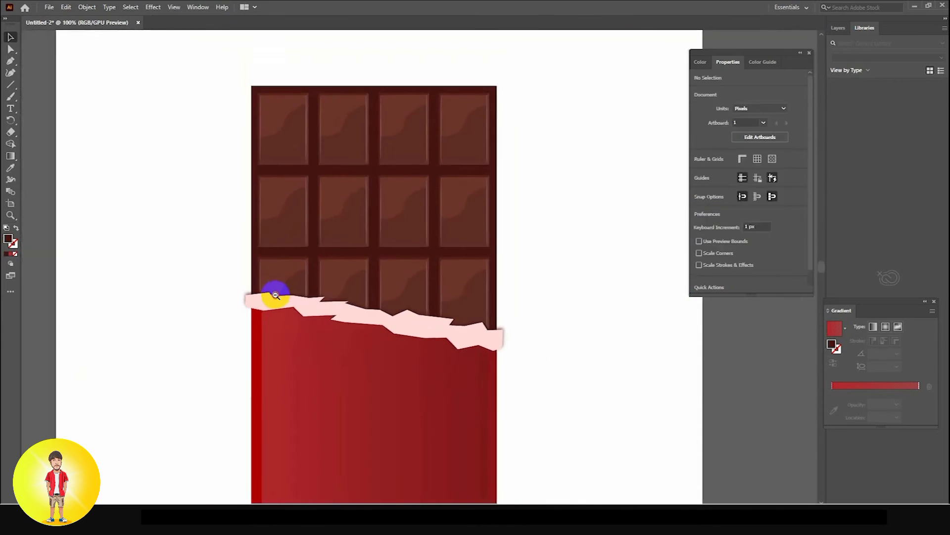
- Move the white logo image onto the lower part of the red wrapper and scale it to about 241 px wide
scroll(233, 293, "up", 3)
scroll(233, 293, "down", 4)
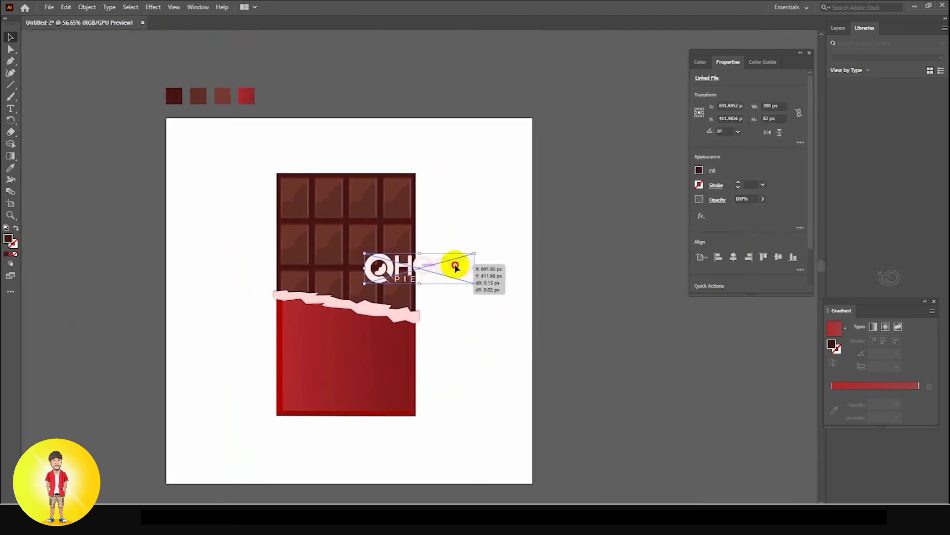
left_click_drag(456, 265, 353, 381)
key("Return")
left_click(479, 340)
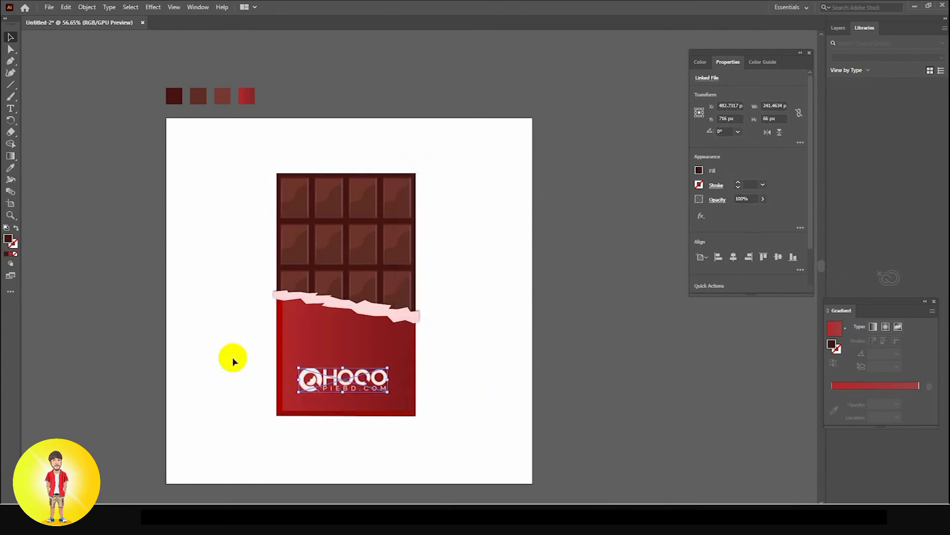
- Embed the linked logo image and scale it down proportionally to about 198 px wide
left_click_drag(745, 294, 745, 346)
left_click(721, 299)
left_click(360, 378)
left_click_drag(388, 367, 383, 369)
left_click(457, 373)
scroll(458, 373, "down", 1)
- Nudge the logo right and down to about X 492 px, Y 726 px so it sits centred on the lower wrapper
left_click(339, 357)
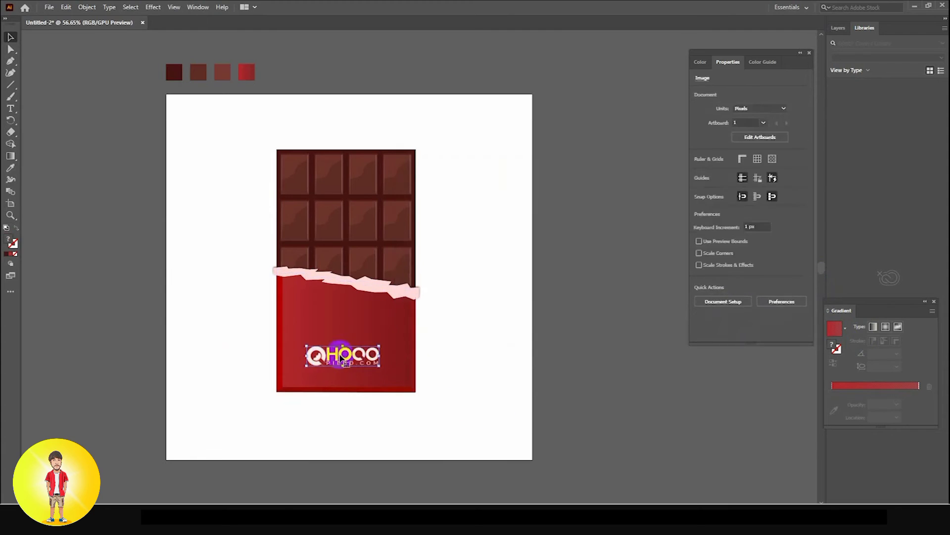
key("Right")
key("Right")
key("Right")
key("Right")
key("Right")
key("Right")
key("Right")
key("Right")
key("Right")
key("Right")
key("Right")
key("Right")
key("Down")
key("Down")
key("Down")
key("Down")
key("Down")
left_click_drag(314, 359, 425, 361)
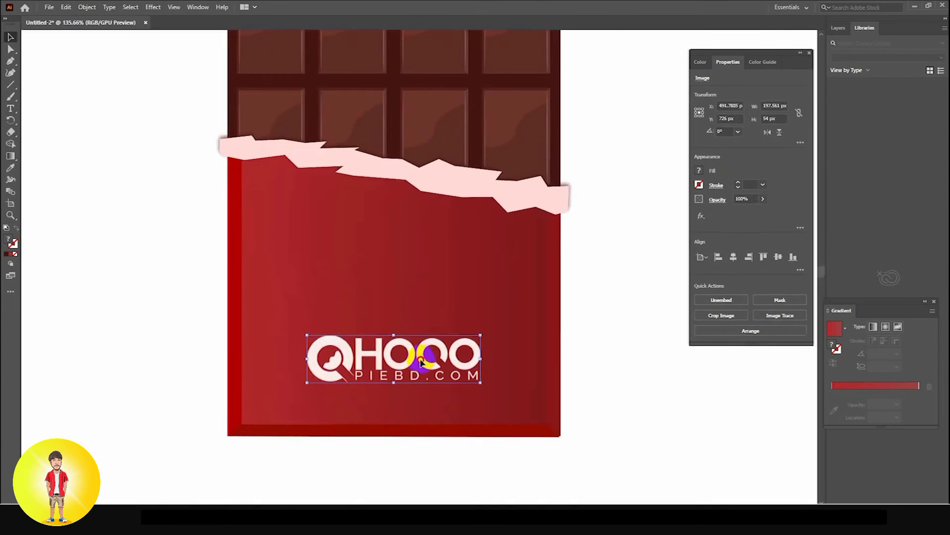
left_click(622, 400)
- Draw a circle of 24 px diameter on the red wrapper above the logo
key("ctrl+0")
left_click(11, 85)
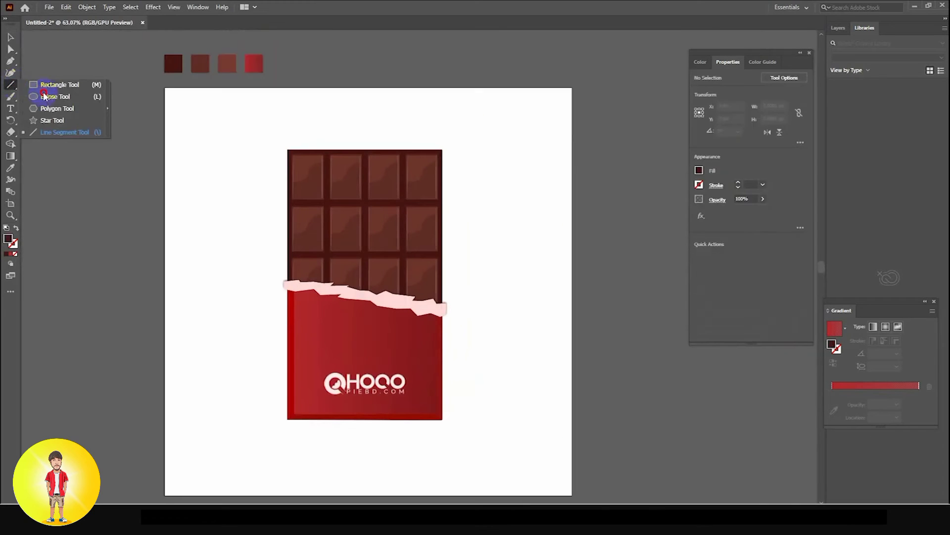
left_click(44, 96)
scroll(382, 356, "up", 3)
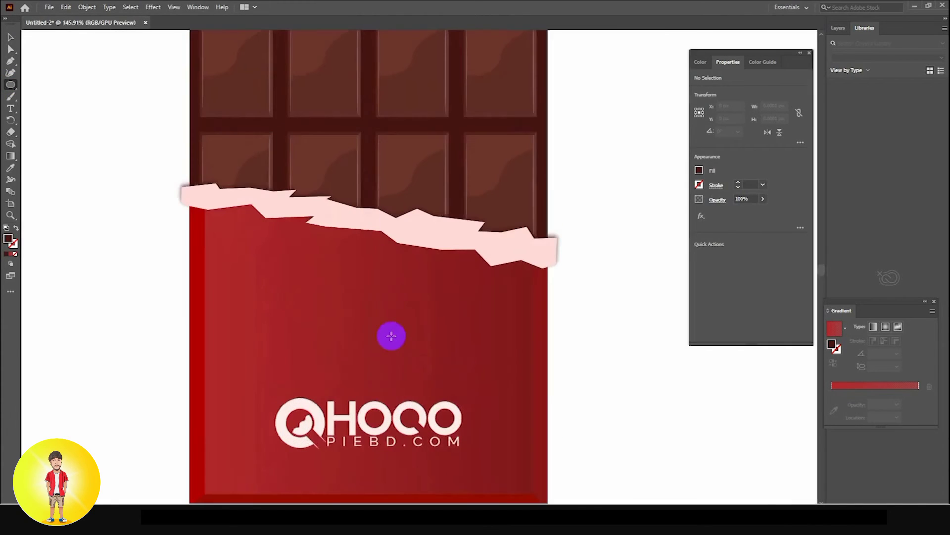
left_click_drag(391, 336, 389, 334)
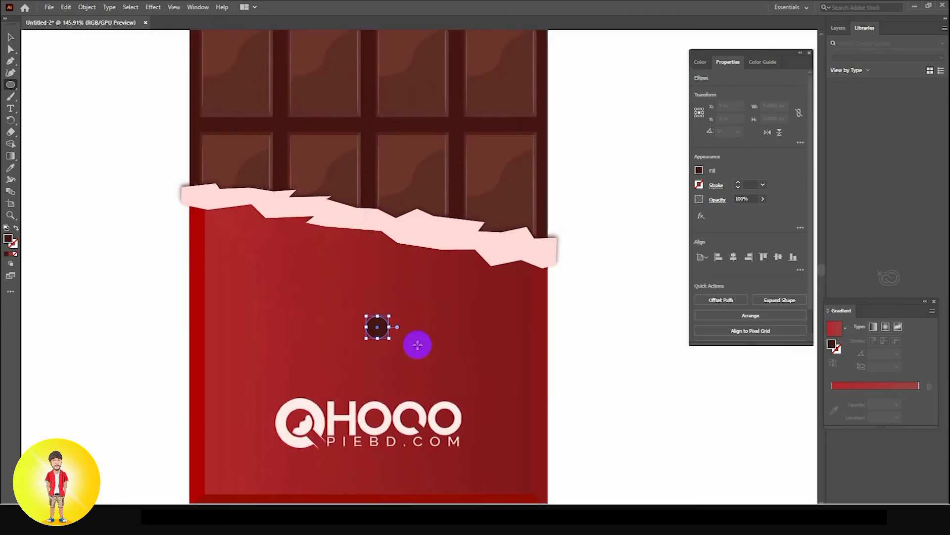
- Give the small circle above the logo a gradient fill using the white-to-black preset
left_click(8, 256)
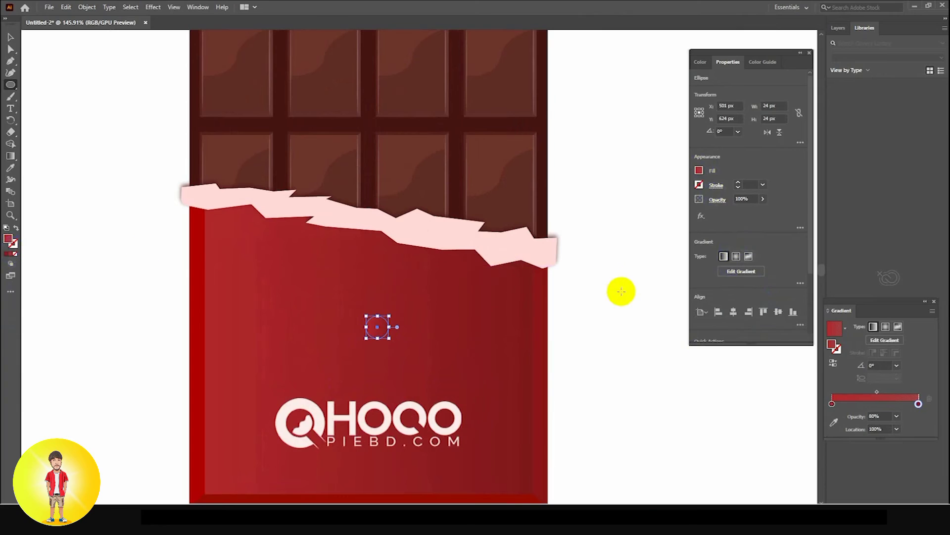
left_click(748, 257)
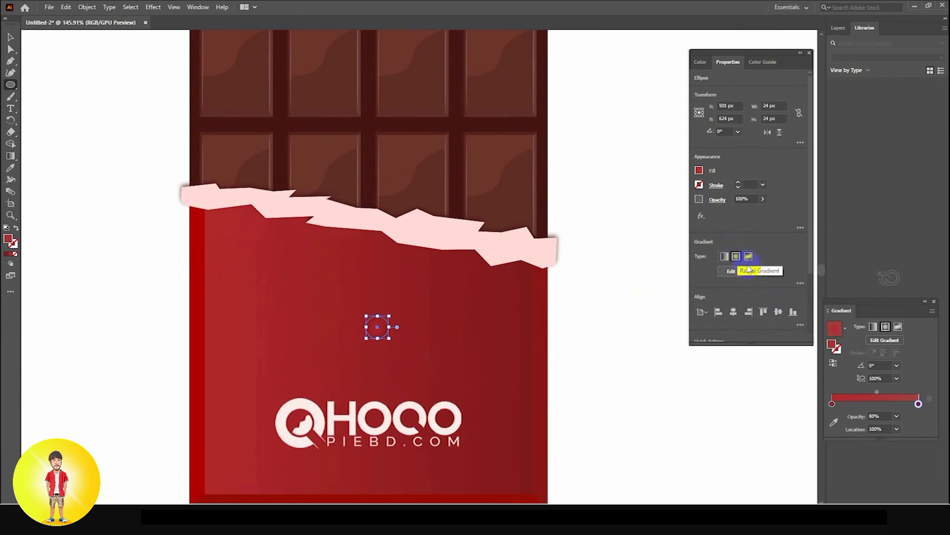
left_click(845, 330)
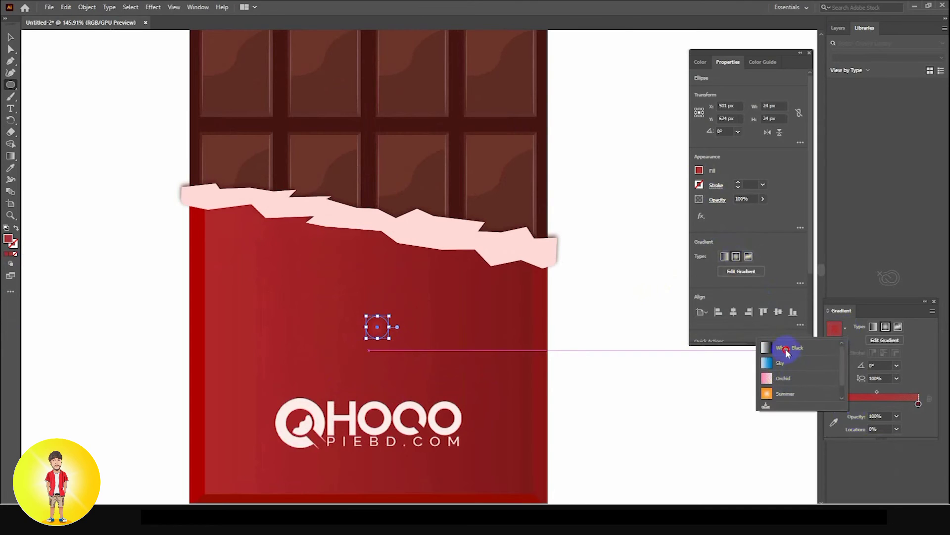
left_click(767, 348)
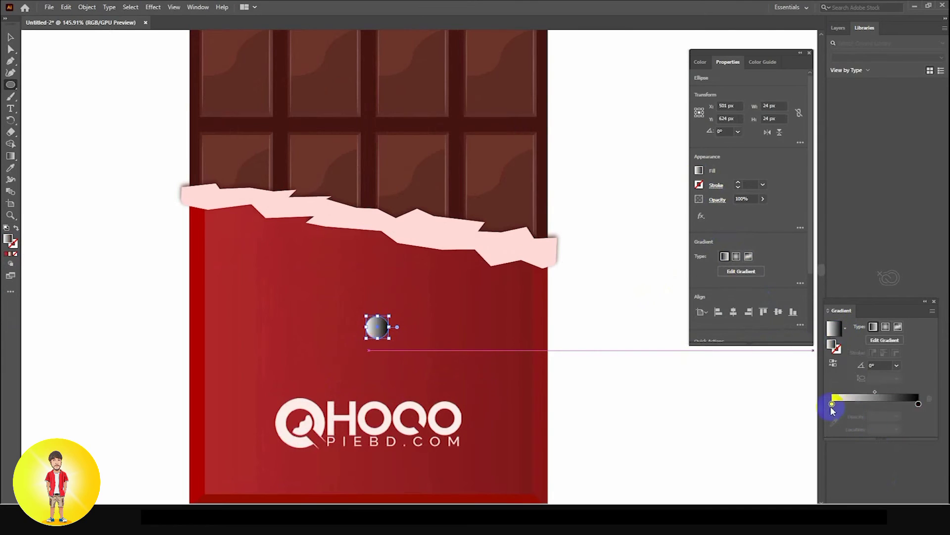
- Make the circle's gradient radial, with both stops black and the end stop's opacity at 0%
double_click(832, 405)
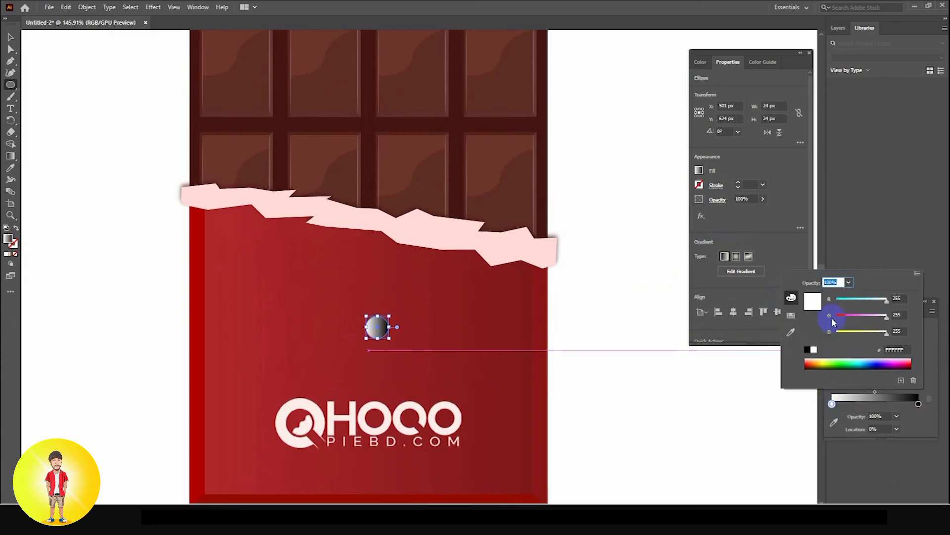
left_click(809, 350)
left_click(919, 409)
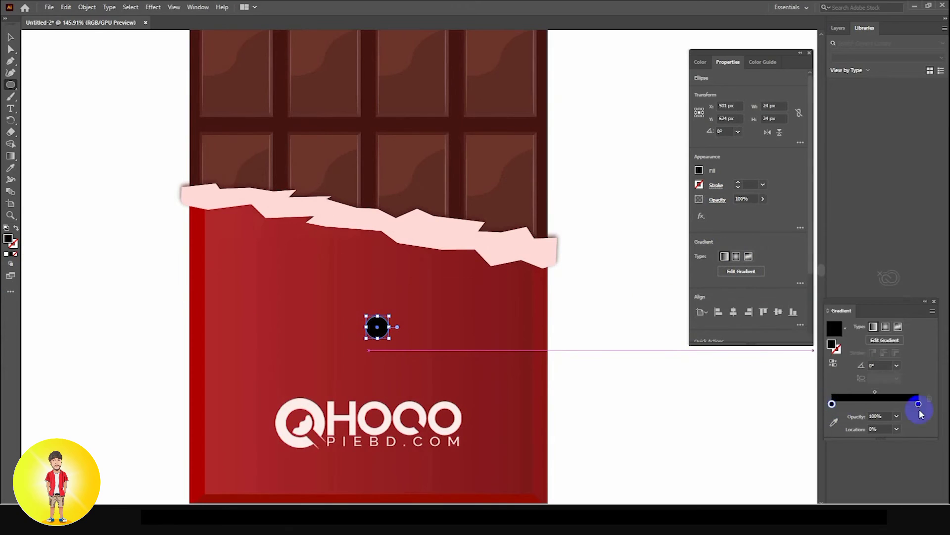
left_click(898, 417)
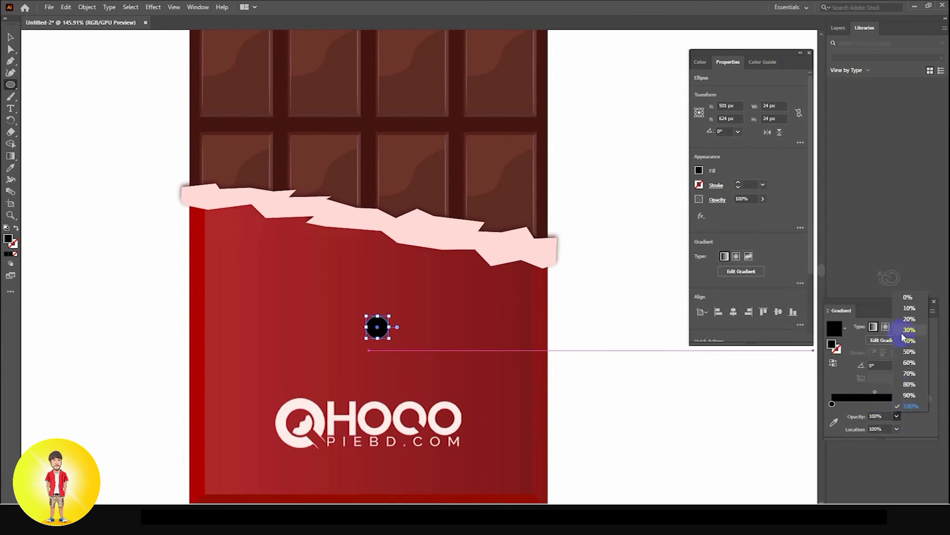
left_click(908, 298)
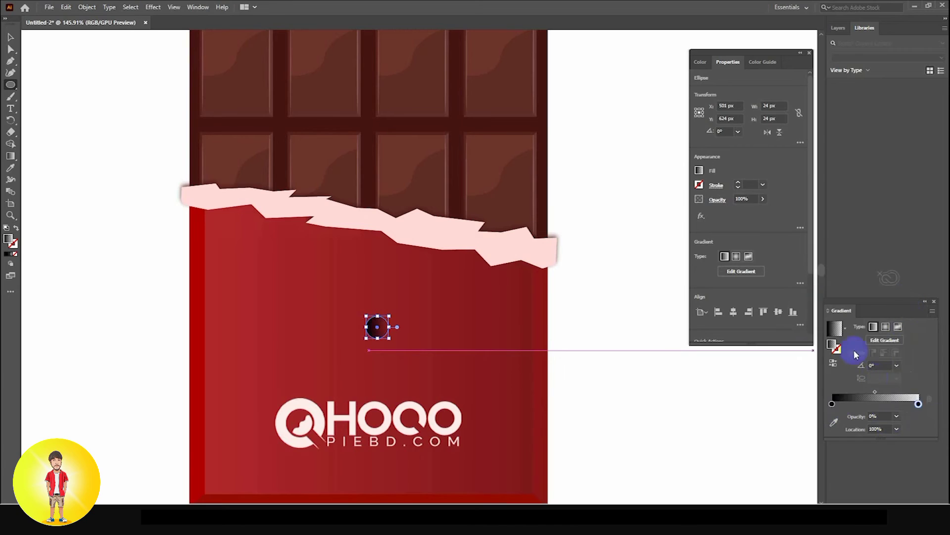
left_click(885, 326)
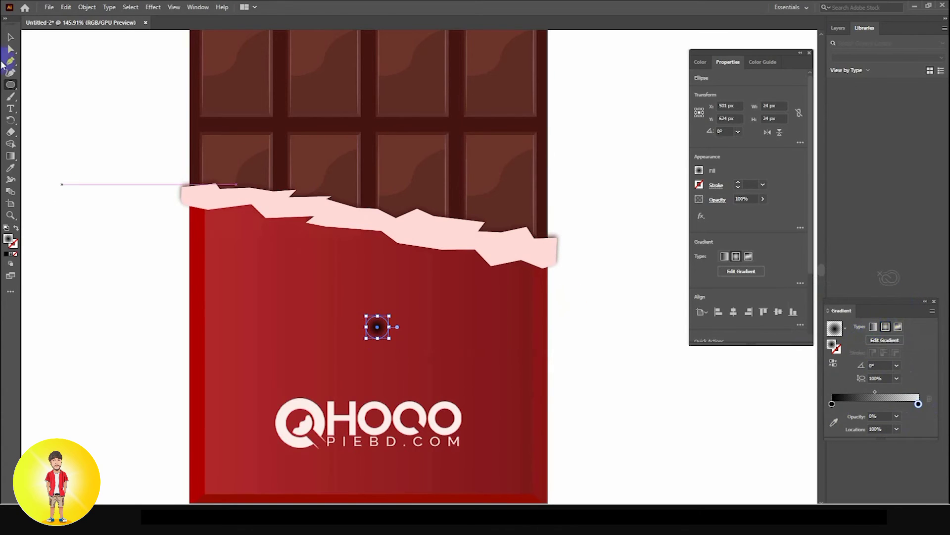
left_click(120, 274)
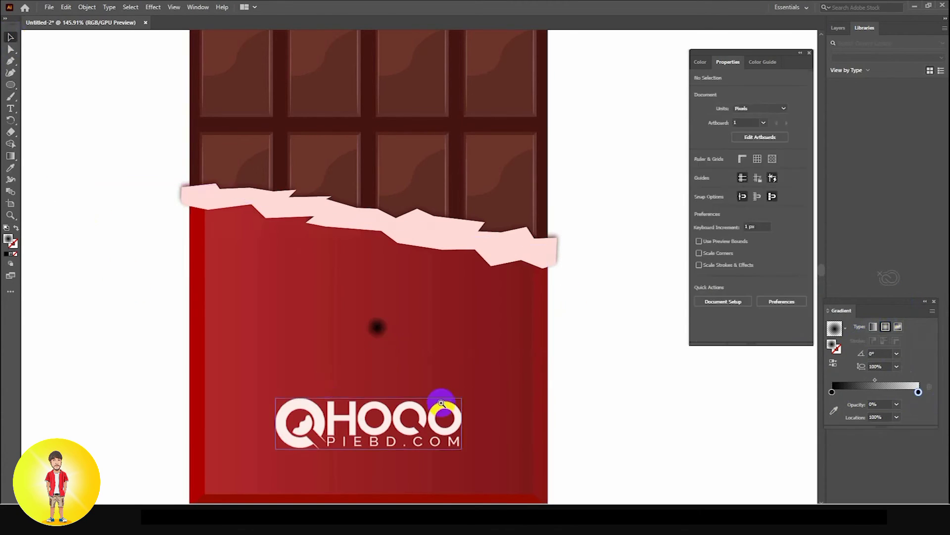
- Enlarge the gradient circle proportionally to about 68 px and shift it down slightly to about Y 630 px
scroll(460, 434, "up", 1)
left_click(370, 312)
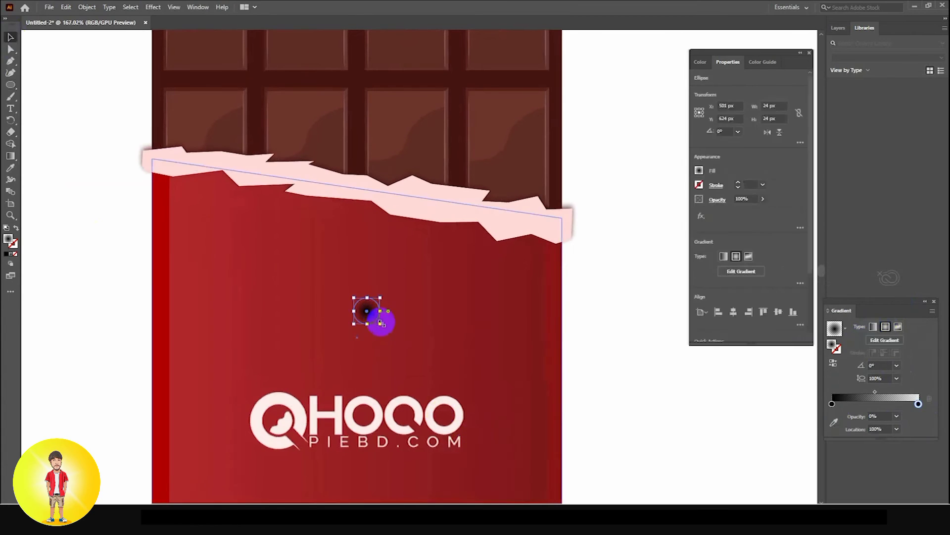
mouse_move(377, 321)
left_mouse_down()
mouse_move(409, 348)
mouse_move(375, 317)
left_mouse_up()
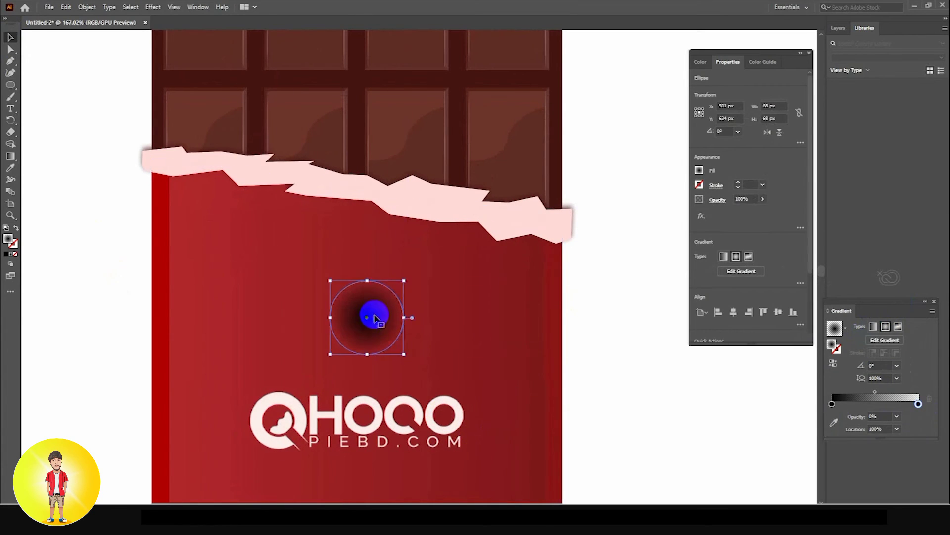
- Duplicate the gradient circle in place and reshape the copy into a thin horizontal ellipse about 102 px wide and 8 px high
key("ctrl+c")
key("ctrl+f")
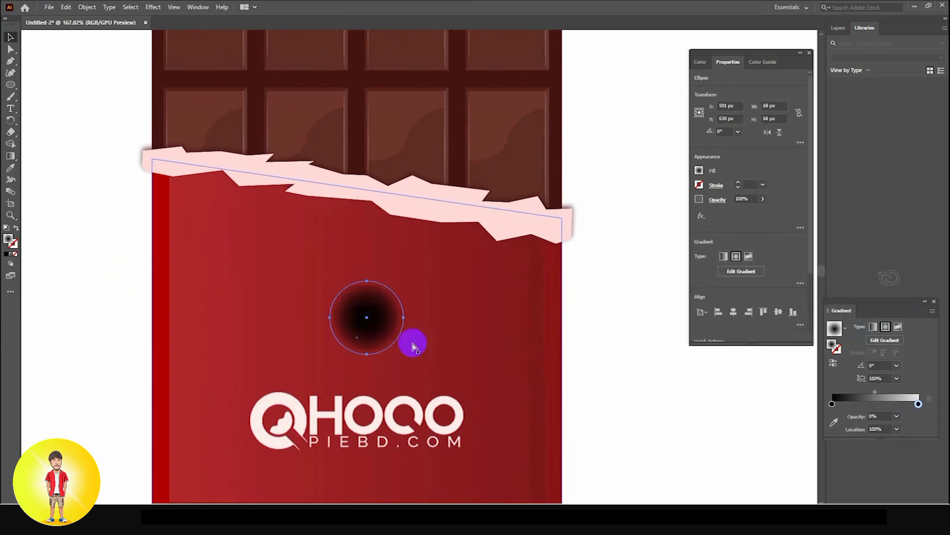
left_click_drag(368, 280, 368, 314)
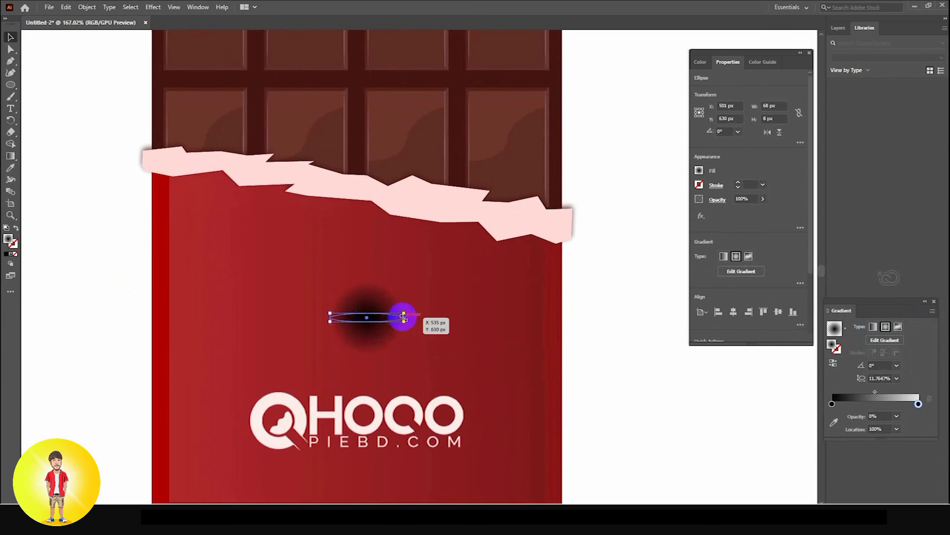
scroll(393, 337, "up", 5)
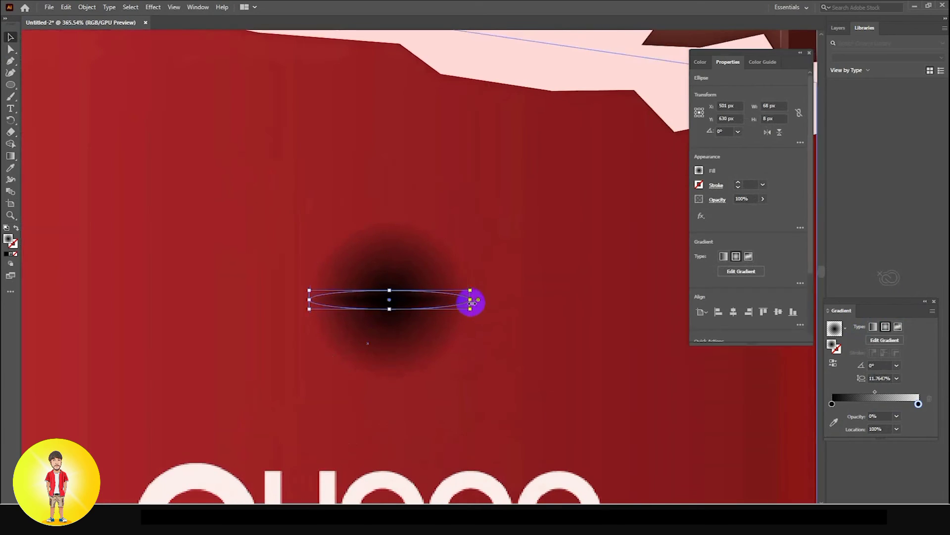
left_click_drag(471, 301, 511, 305)
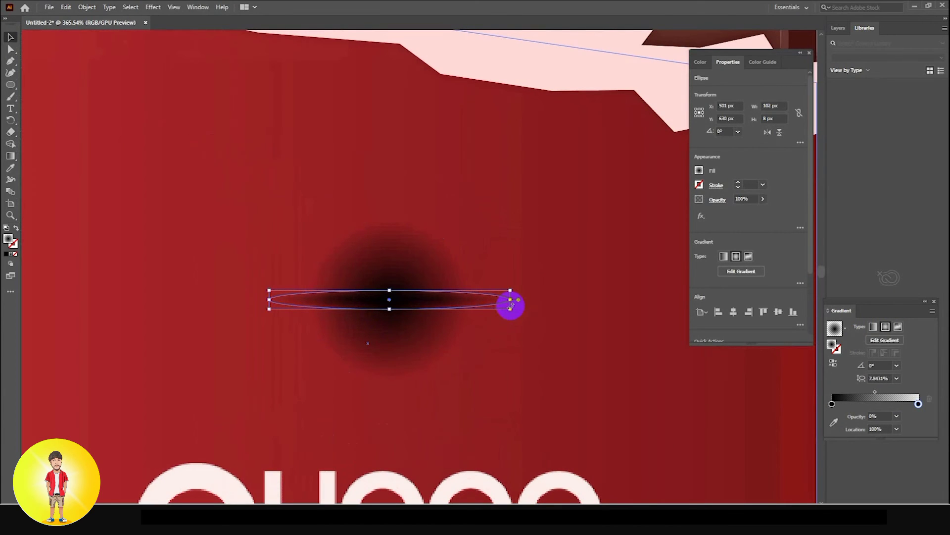
- Add another thin ellipse at the same centre and rotate it to stand vertically, forming a four-pointed star
key("ctrl+f")
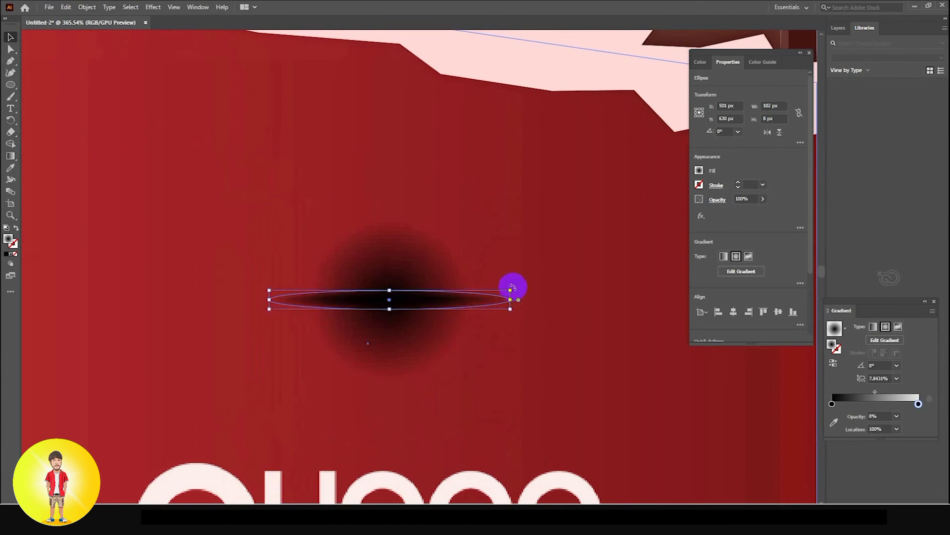
left_click_drag(517, 290, 393, 392)
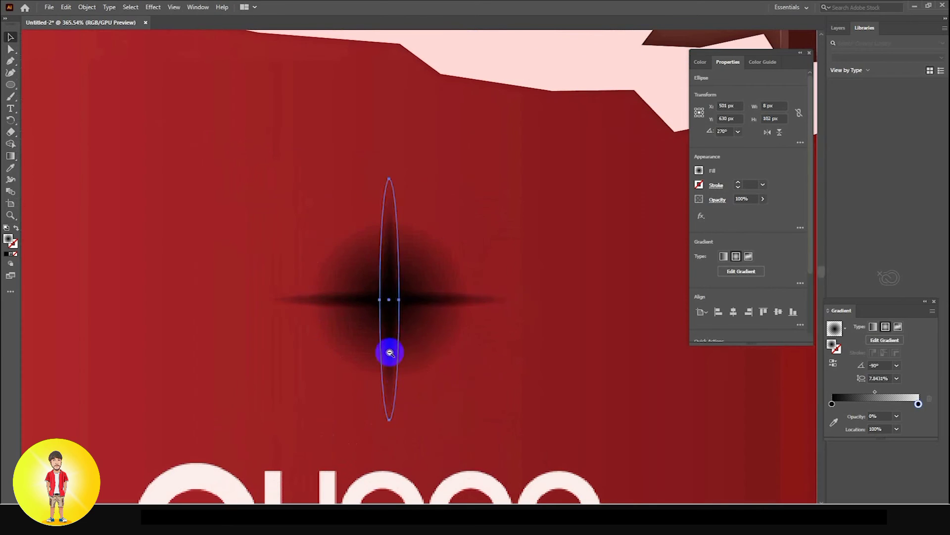
scroll(388, 350, "down", 5)
scroll(268, 313, "down", 1)
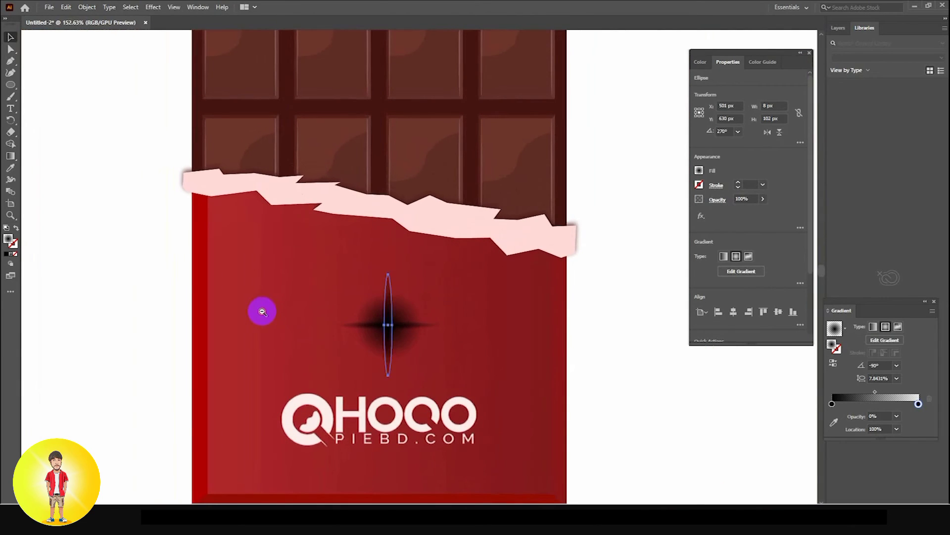
- Select the circle and both thin ellipses and group them as one sparkle
left_click(148, 286)
left_click(381, 308)
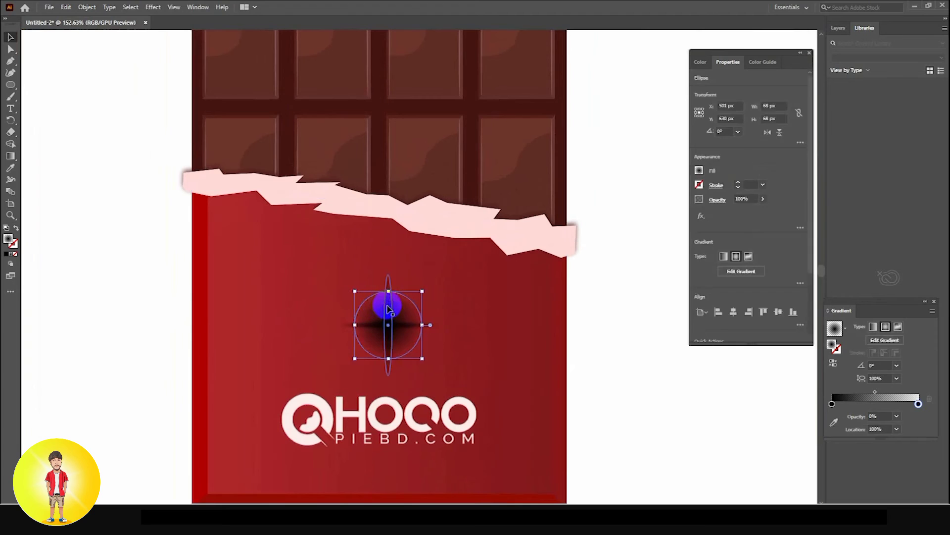
left_click(389, 311, "shift")
right_click(405, 326)
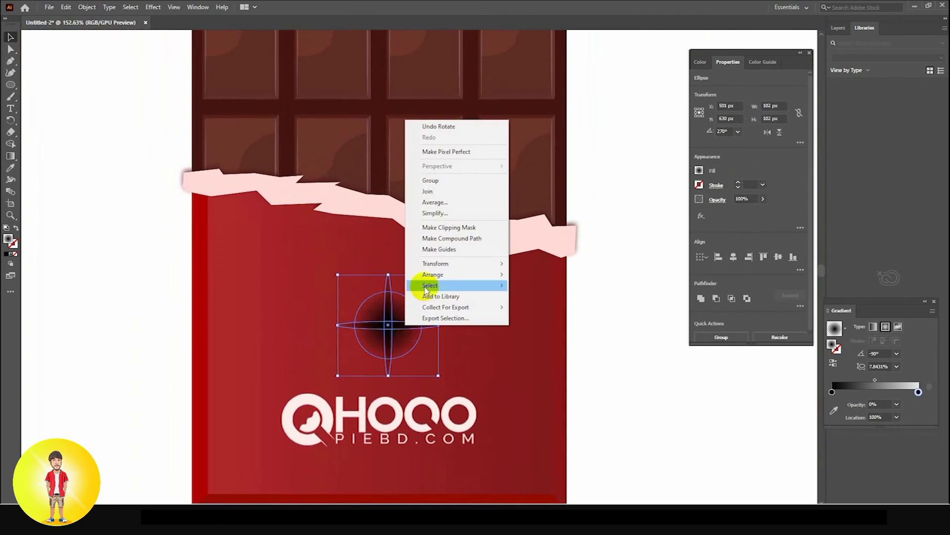
left_click(430, 184)
scroll(390, 334, "down", 2)
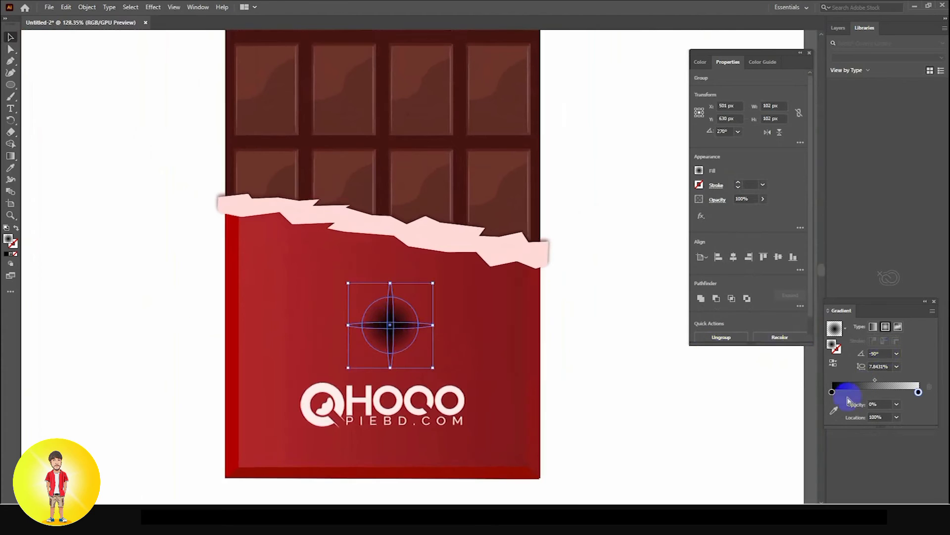
- Set the sparkle group's blending mode to Soft Light
left_click(719, 200)
left_click(657, 218)
left_click(653, 218)
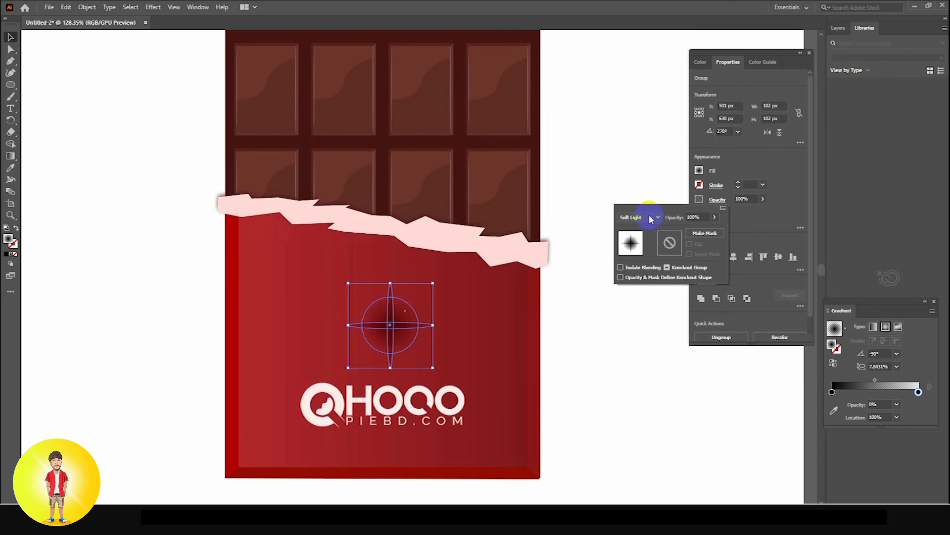
left_click(395, 331)
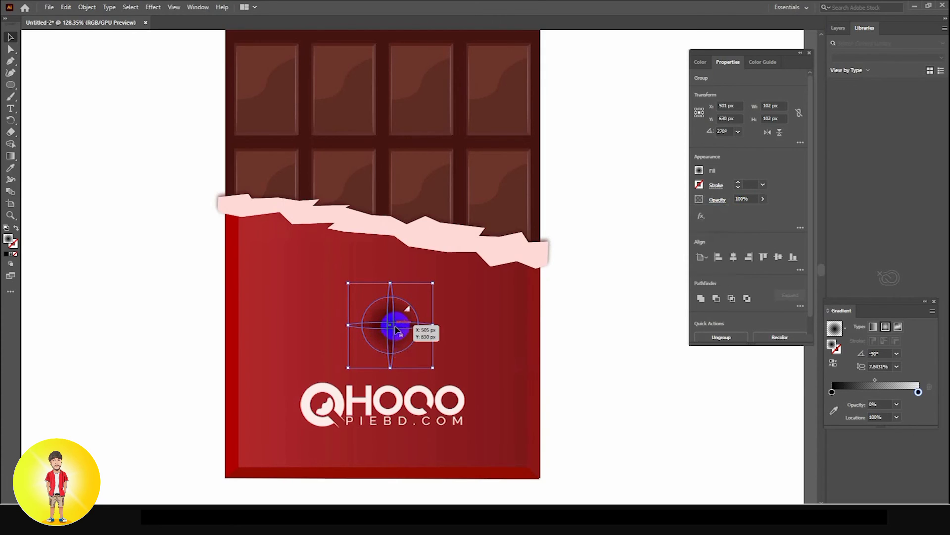
- Change both gradient stops of the sparkle group to white (FFFFFF), keeping the end stop at 0% opacity
double_click(832, 392)
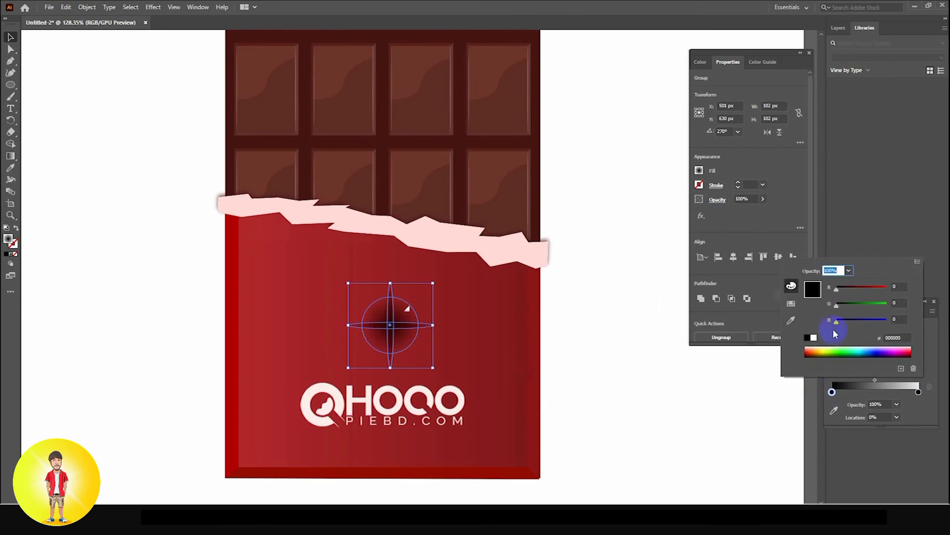
left_click_drag(885, 304, 897, 305)
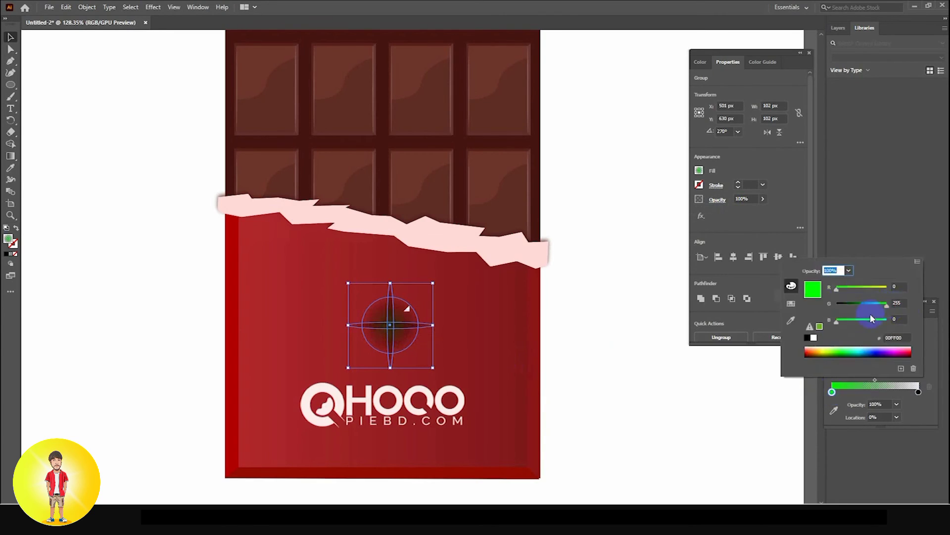
left_click(814, 338)
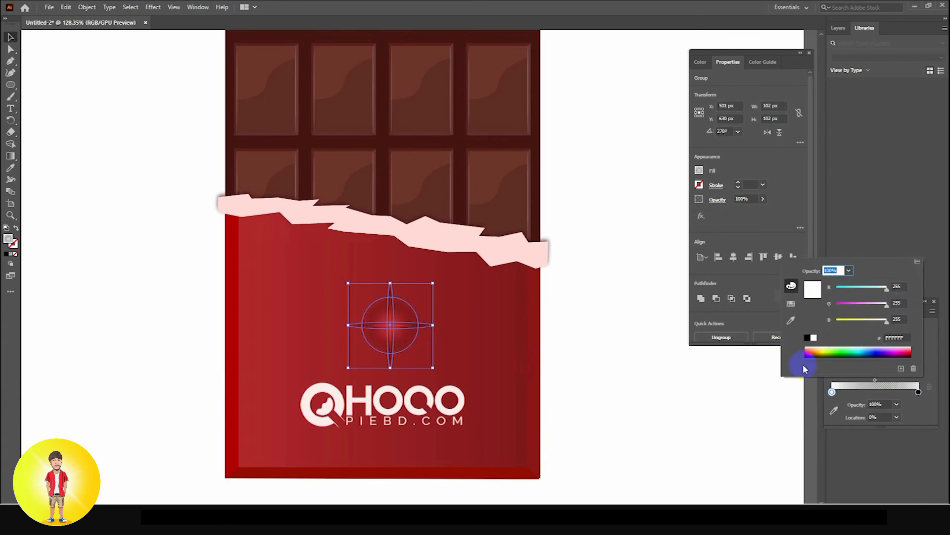
left_click(919, 394)
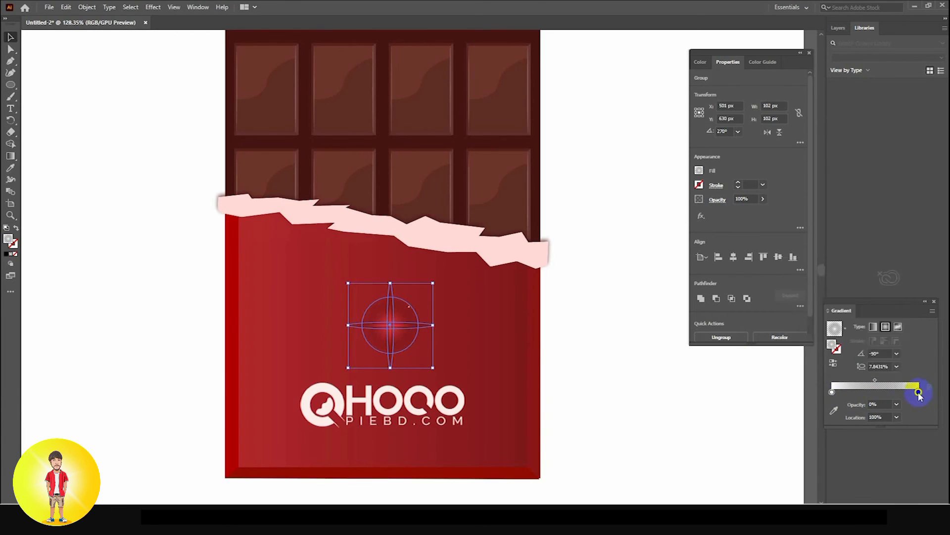
double_click(920, 394)
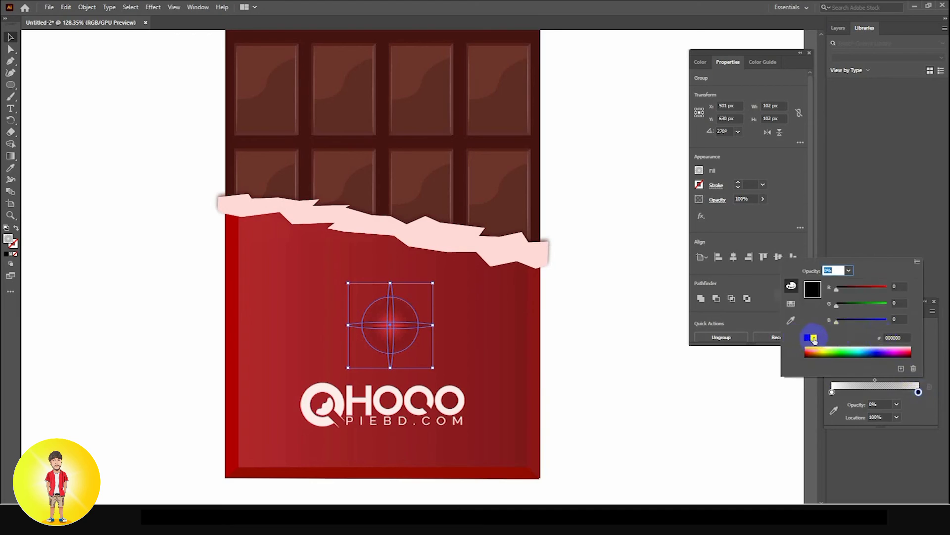
left_click(814, 339)
left_click(919, 394)
left_click(646, 380)
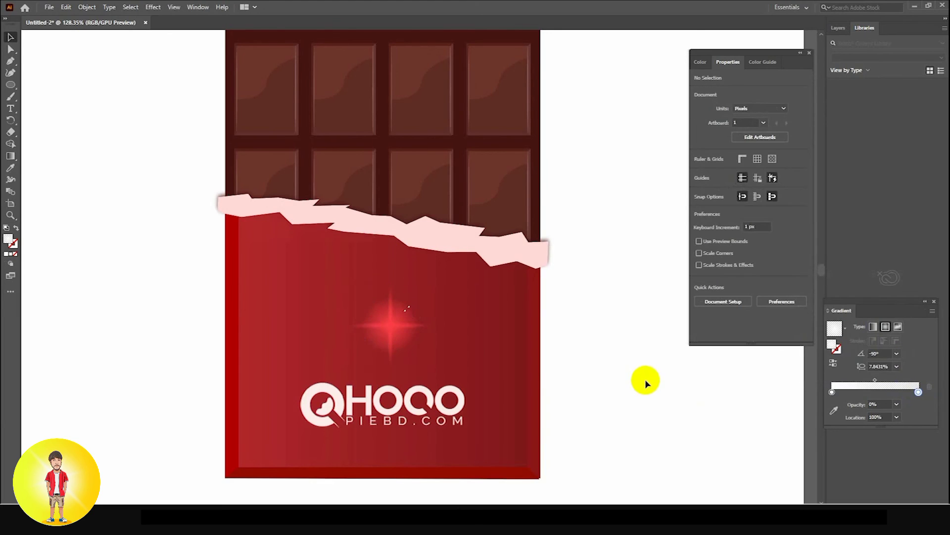
- Scale down the sparkle and scatter smaller copies on the red wrapper around the logo, making four sparkles in all
mouse_move(412, 328)
left_mouse_down()
mouse_move(366, 321)
mouse_move(403, 342)
left_mouse_up()
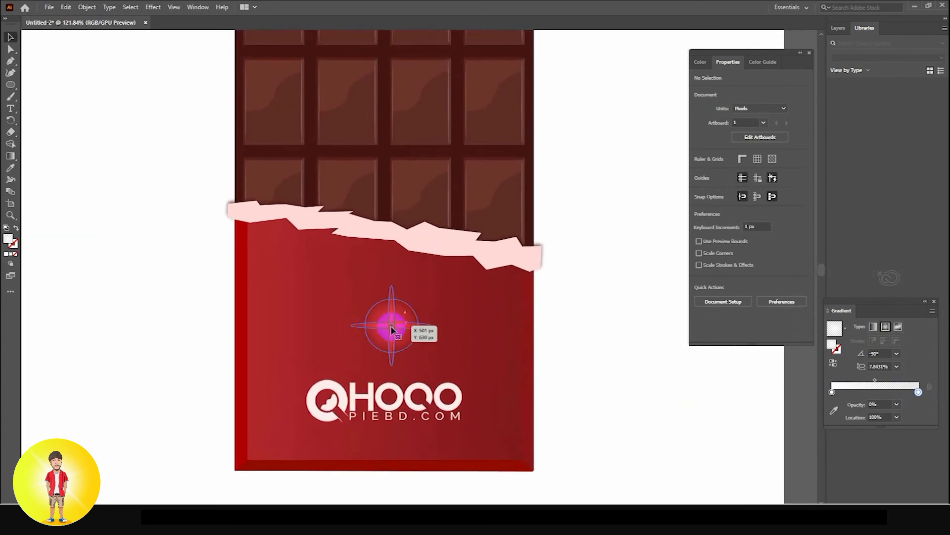
left_click(392, 326)
left_click_drag(432, 286, 335, 312)
left_click_drag(335, 312, 291, 370)
left_click(543, 369)
left_click(587, 383)
left_click(578, 382)
left_click_drag(369, 332, 275, 305)
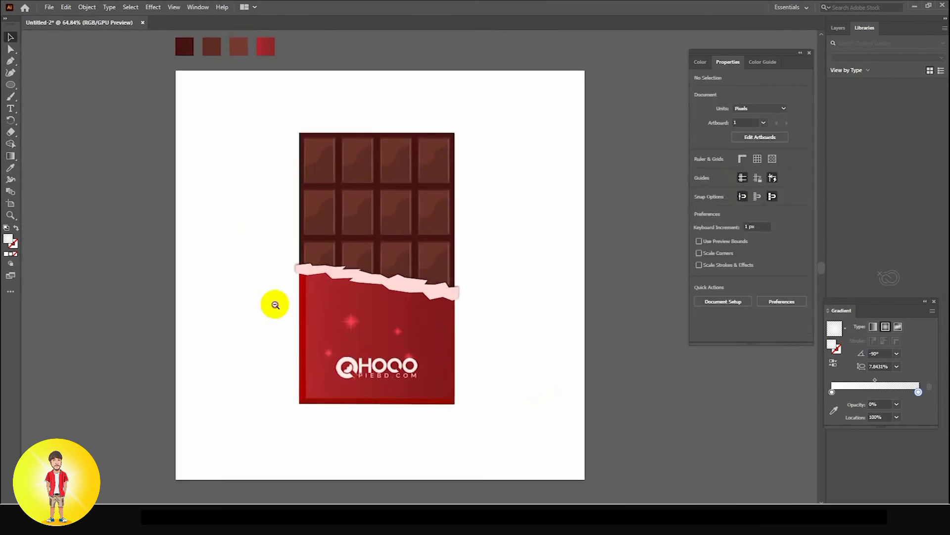
left_click_drag(316, 335, 428, 356)
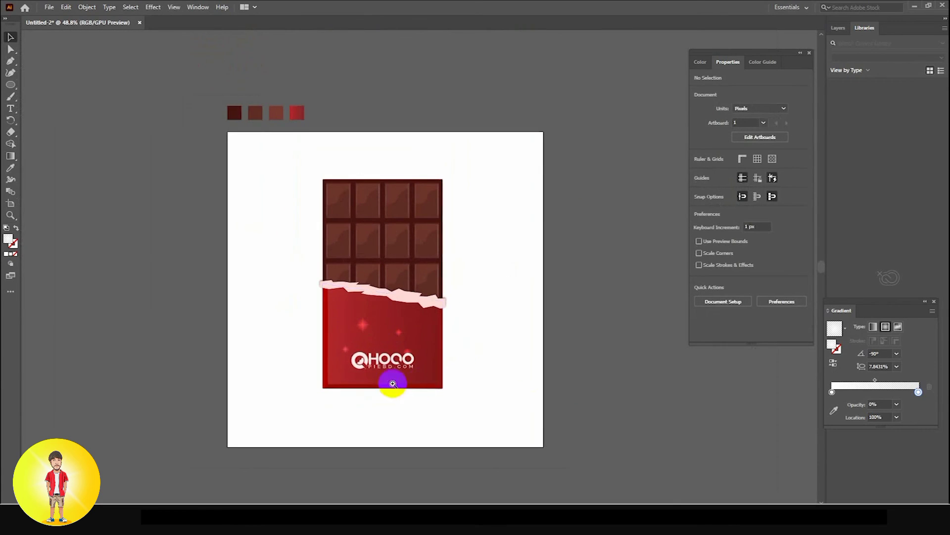
left_click_drag(393, 381, 476, 388)
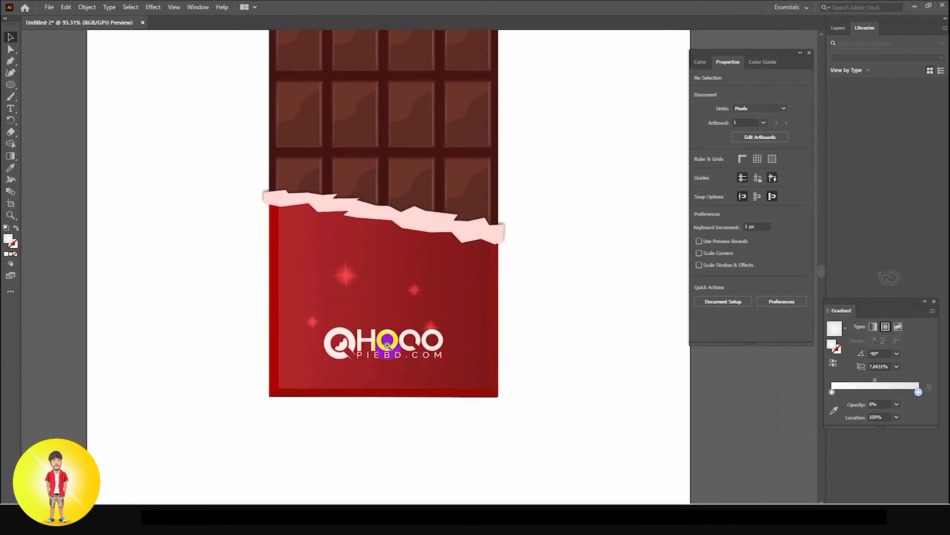
left_click(372, 332)
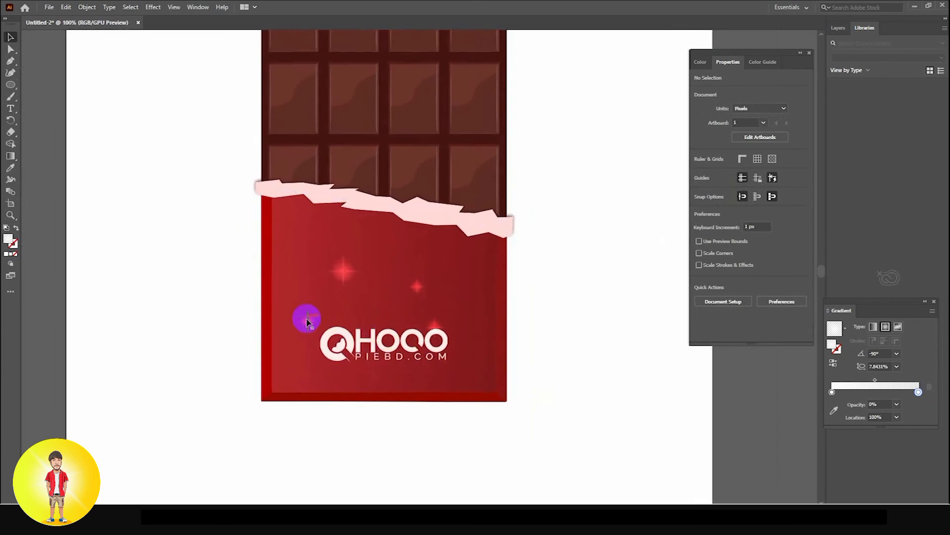
- Place another small sparkle copy on the wrapper at the upper edge of the logo
left_click_drag(307, 320, 332, 298)
left_click(539, 351)
- Draw a 380 × 663 px rectangle covering the whole bar, from the chocolate's top corner to the wrapper's bottom edge
left_click_drag(11, 85, 45, 85)
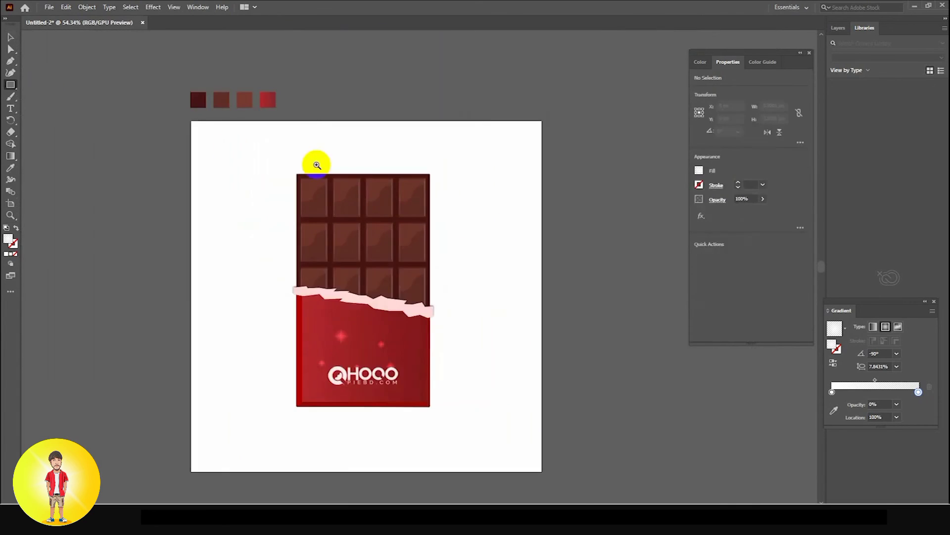
left_click_drag(347, 167, 469, 233)
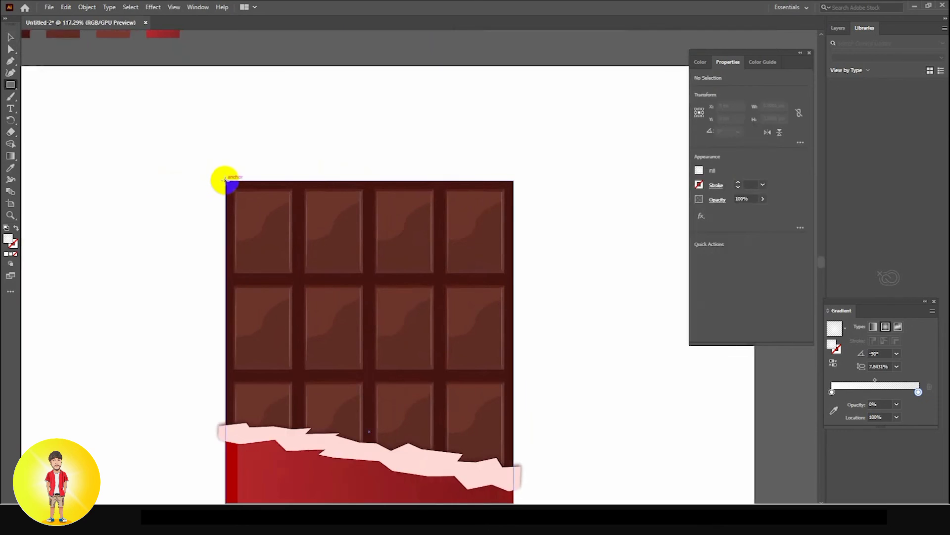
left_click_drag(226, 181, 516, 489)
scroll(410, 250, "down", 5)
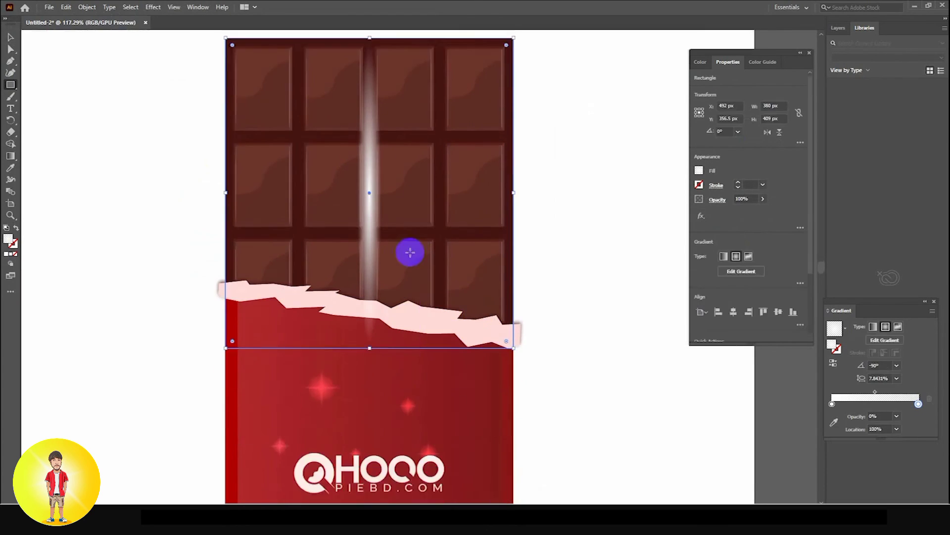
left_click_drag(369, 280, 355, 469)
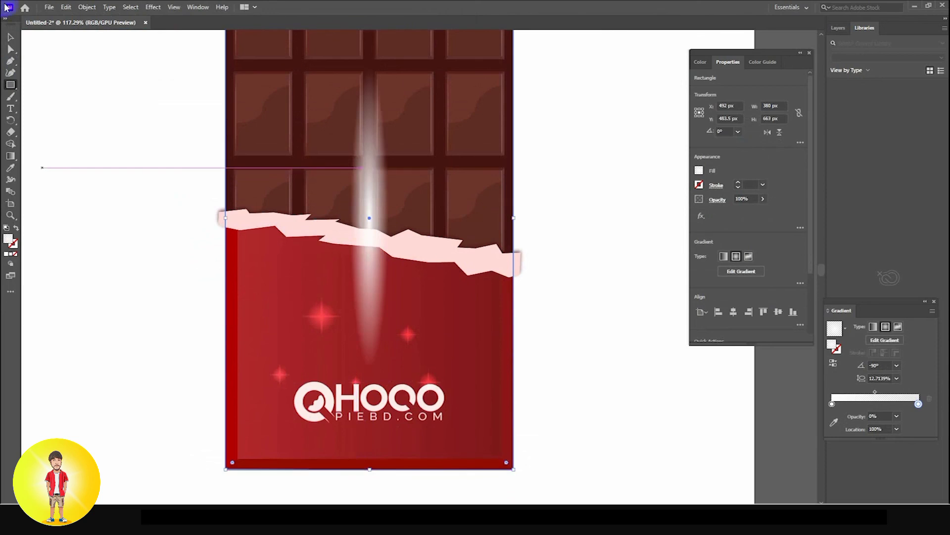
- Select the rectangle together with all the bar artwork and make a clipping mask to trim the overhanging torn edge
left_click(9, 40)
key("ctrl+minus")
key("ctrl+minus")
key("ctrl+minus")
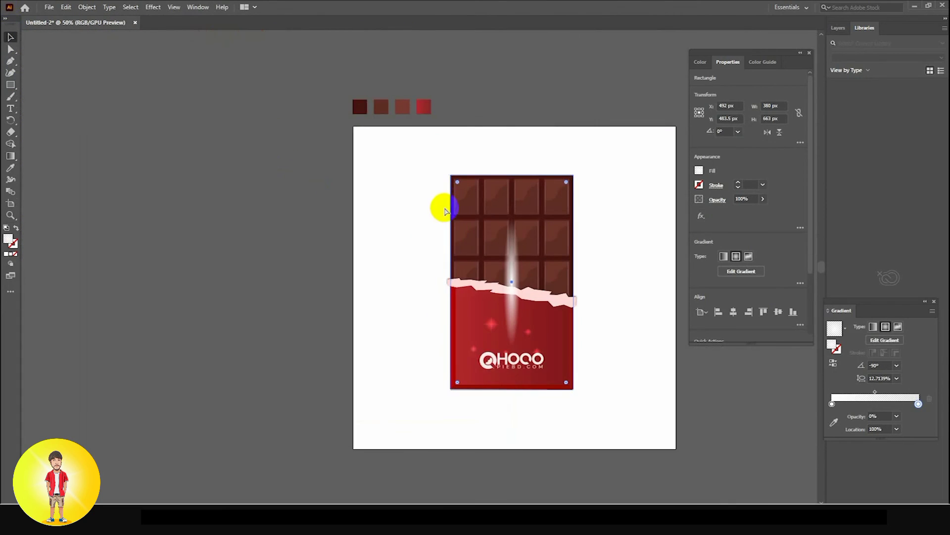
left_click_drag(218, 149, 444, 418)
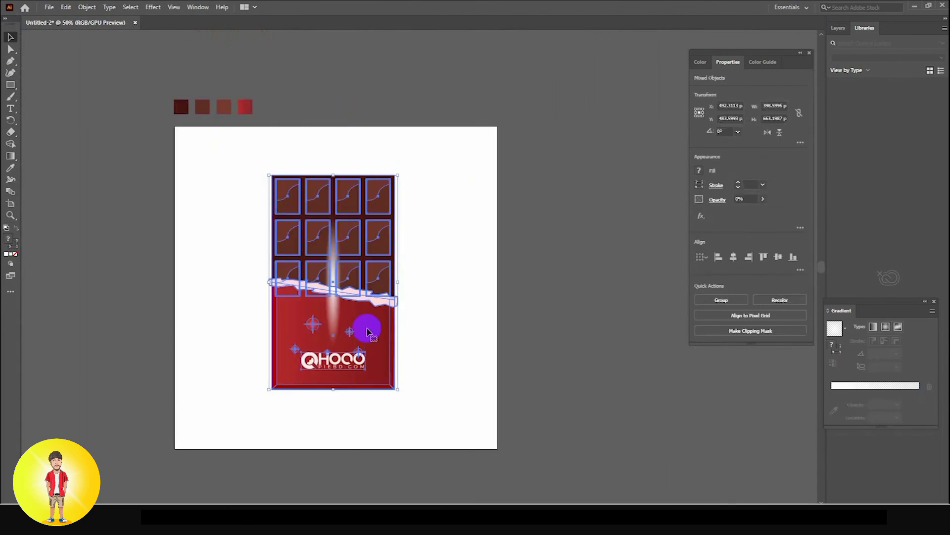
right_click(368, 329)
left_click(421, 415)
left_click(450, 365)
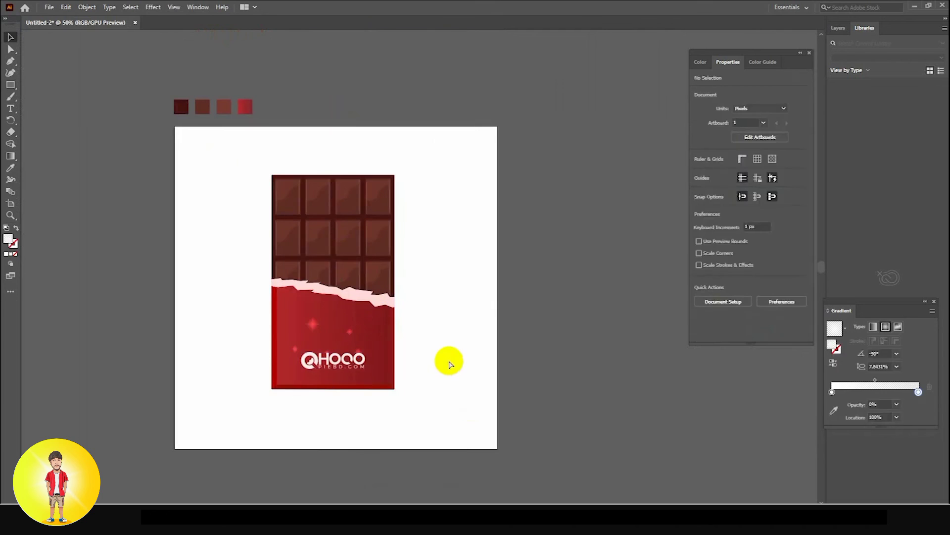
- Rotate the clipped chocolate bar clockwise to about 328.83° and shift it up towards the artboard's upper right
left_click_drag(373, 313, 407, 394)
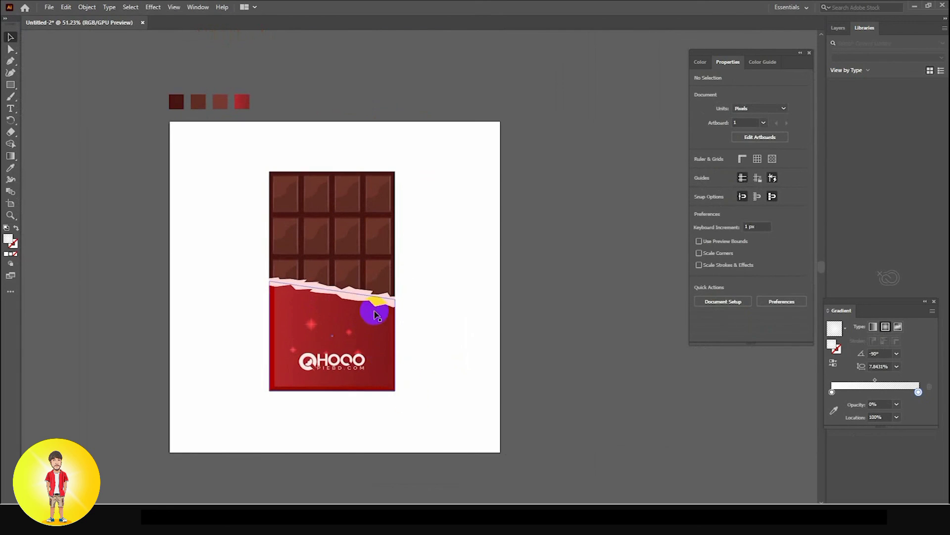
left_click(395, 315)
left_click_drag(399, 171, 454, 216)
left_click_drag(348, 267, 369, 250)
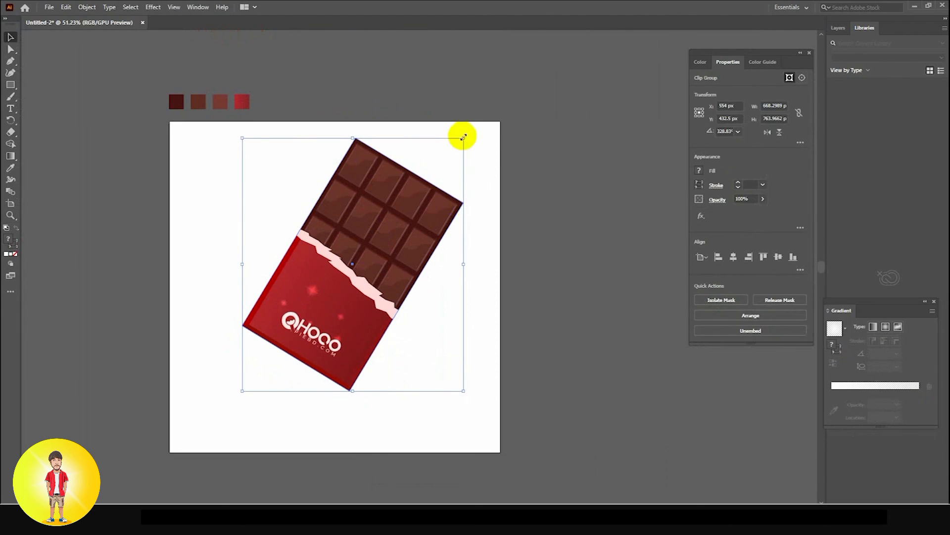
- Scale the tilted bar down to about 580 × 663 px and move it to X 540, Y 423.5 px
left_click_drag(463, 136, 448, 155)
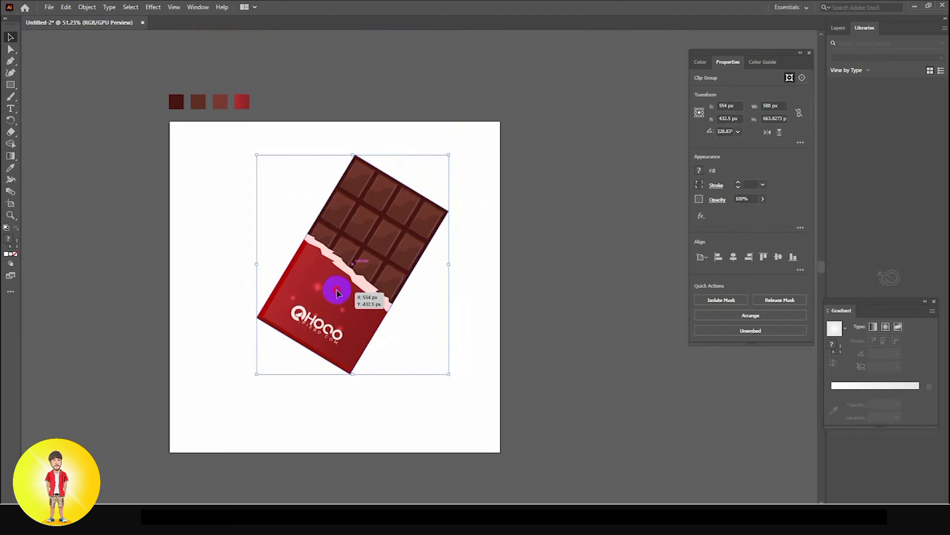
left_click_drag(336, 293, 329, 286)
left_click(424, 402)
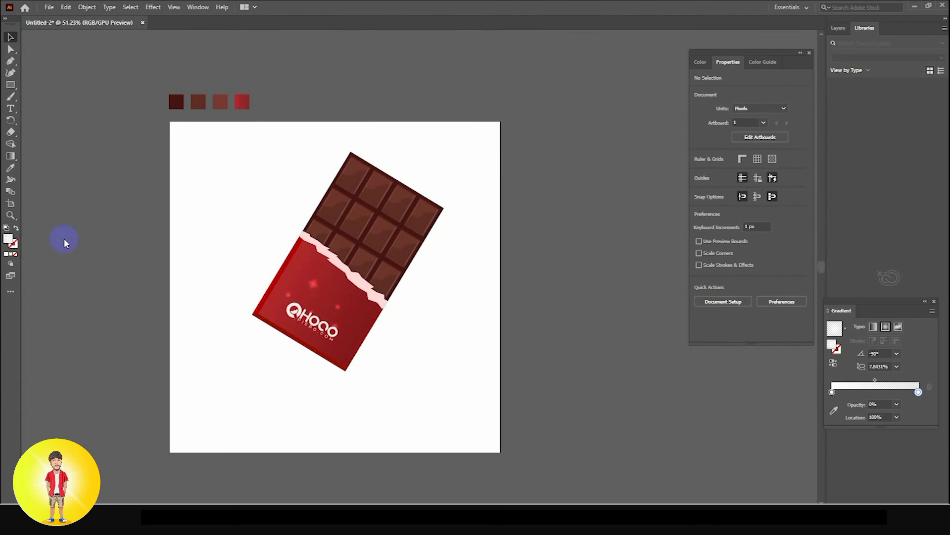
- Draw a circle about 254 px wide below the bar and fill it with a radial black-to-transparent gradient
left_click(13, 91)
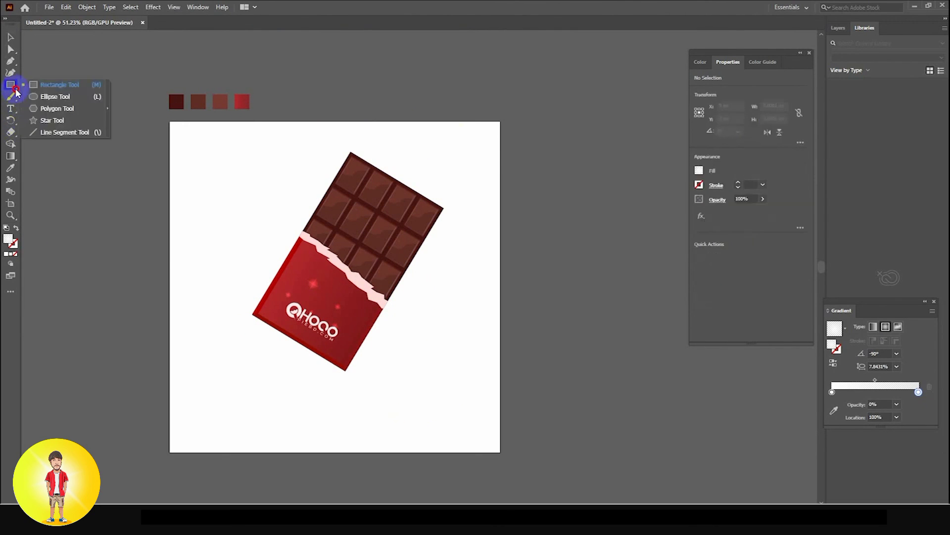
left_click(51, 97)
left_click_drag(259, 392, 307, 435)
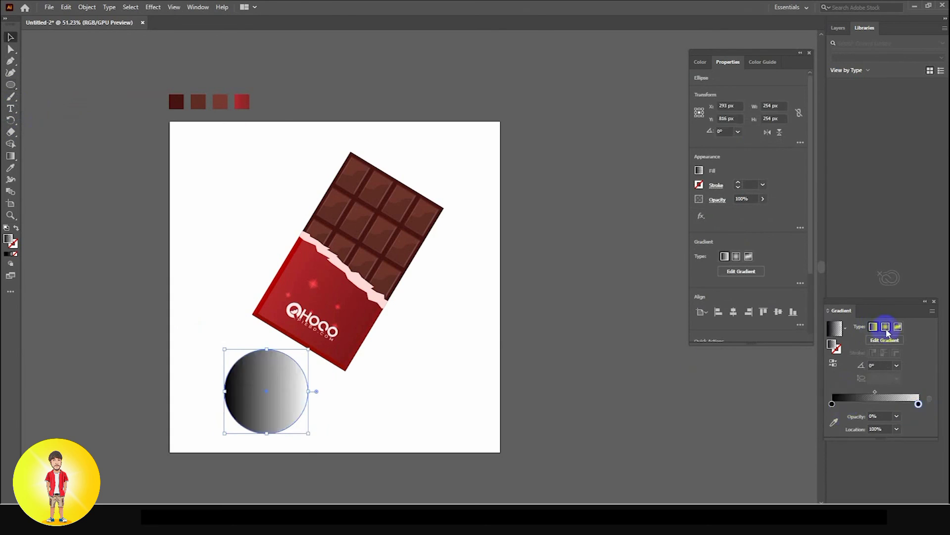
left_click(886, 327)
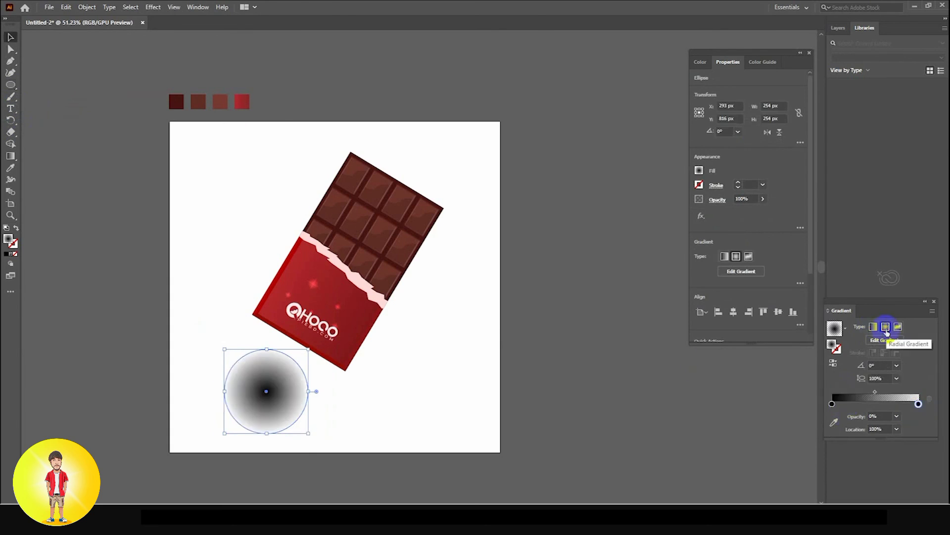
- Flatten the gradient circle into a shadow ellipse about 402 × 41 px and place it under the bar's lowest corner
left_click_drag(266, 349, 349, 402)
scroll(277, 411, "up", 2)
left_click_drag(285, 385, 386, 363)
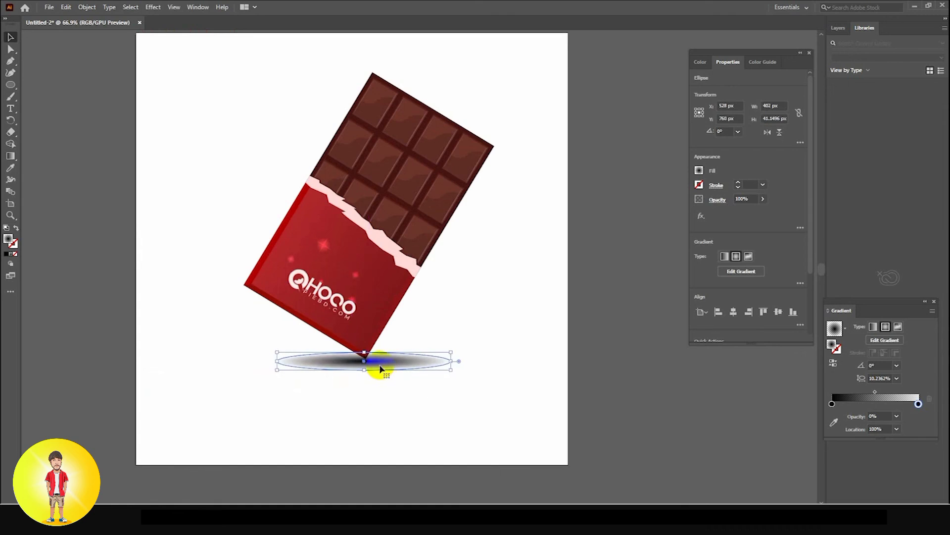
- Bring the chocolate bar to the front, above the shadow ellipse
left_click(365, 240)
right_click(365, 240)
mouse_move(452, 361)
left_click(513, 372)
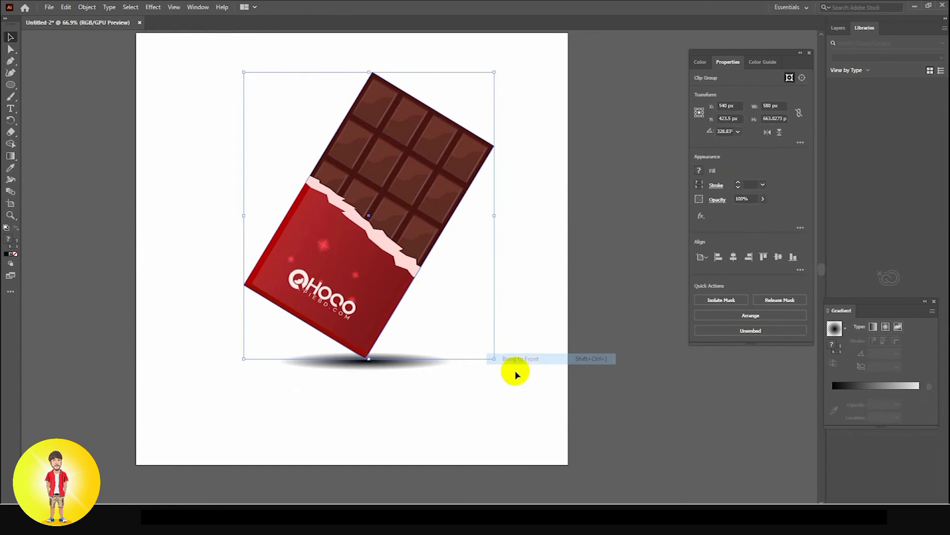
- Set the shadow ellipse's opacity to 30%
left_click(401, 364)
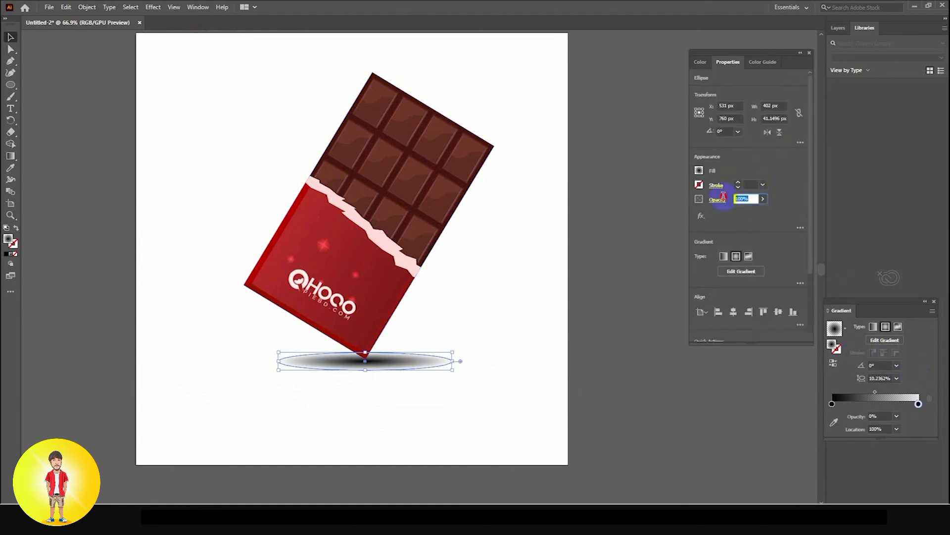
type("30")
key("Return")
left_click(497, 317)
left_click_drag(434, 313, 338, 312)
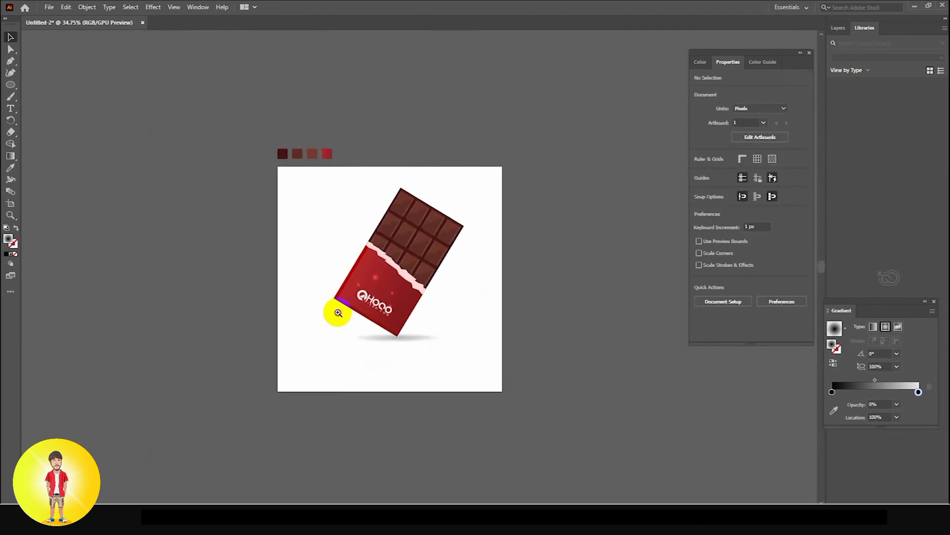
- Change the blending mode of the shadow ellipse beneath the bar
left_click_drag(425, 337, 462, 362)
left_click(389, 336)
left_click(717, 199)
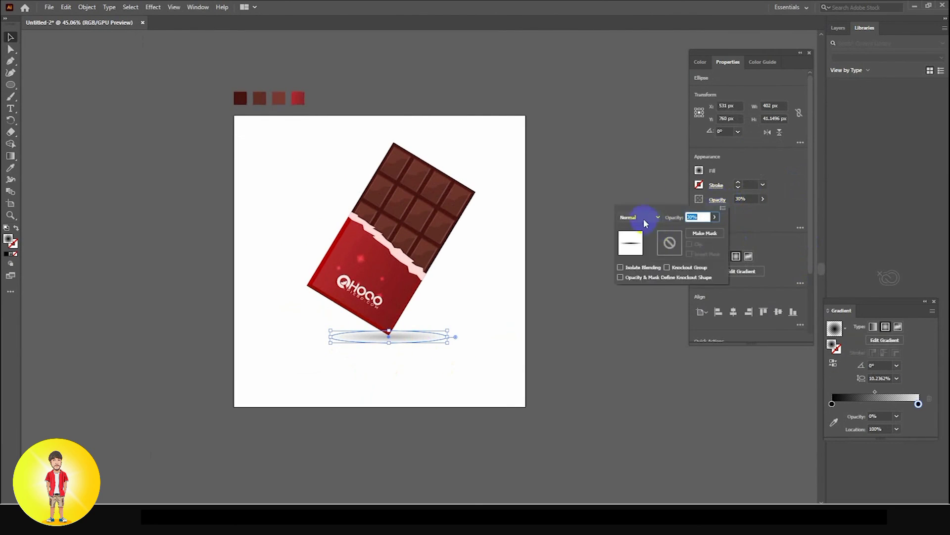
left_click(640, 217)
left_click(639, 253)
left_click(490, 375)
left_click_drag(437, 305, 404, 304)
left_click(441, 354)
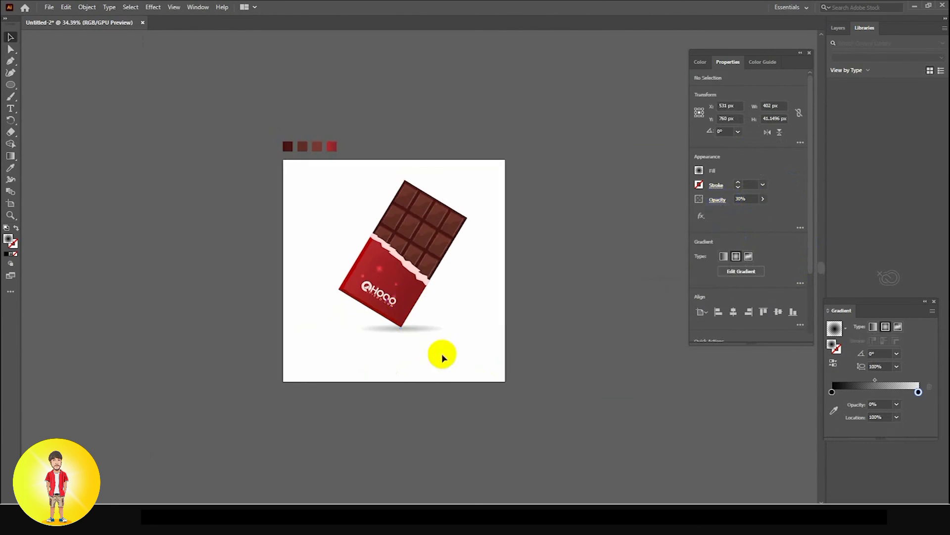
- Select the bar and its shadow together and centre them on the artboard
left_click_drag(442, 354, 441, 363)
left_click_drag(338, 204, 459, 368)
mouse_move(400, 302)
left_mouse_down()
mouse_move(396, 312)
mouse_move(386, 296)
left_mouse_up()
left_click(490, 311)
- Nudge the shadow ellipse slightly down to leave a small gap beneath the bar's lowest corner
left_click(422, 345)
key("Down")
key("Down")
key("Down")
key("Down")
key("Down")
key("Down")
key("Down")
key("Down")
key("Down")
key("Down")
left_click(471, 354)
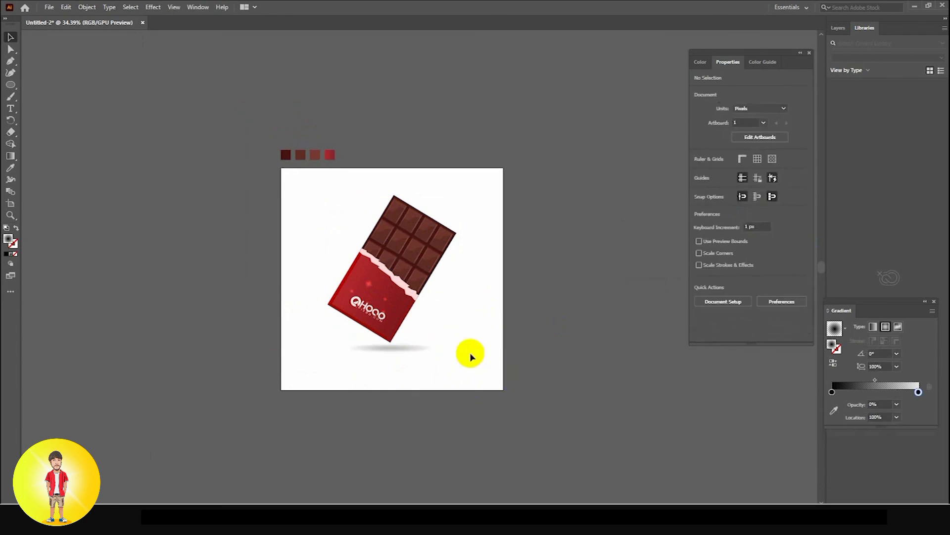
left_click(419, 346)
left_click(432, 386)
scroll(456, 303, "down", 2)
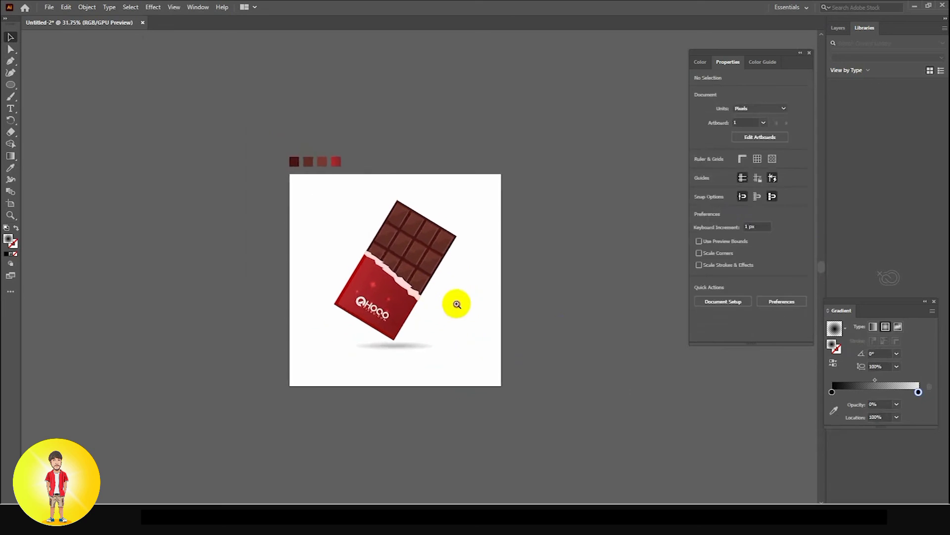
- Draw a 1000 × 1000 px rectangle over the artboard and send it to the back as the background
right_click(11, 89)
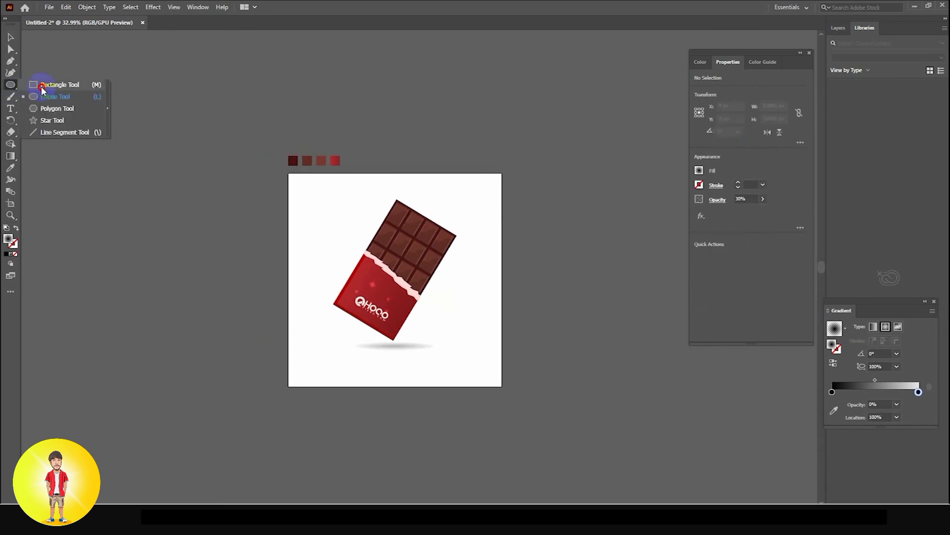
left_click(49, 87)
left_click_drag(289, 174, 502, 386)
right_click(453, 317)
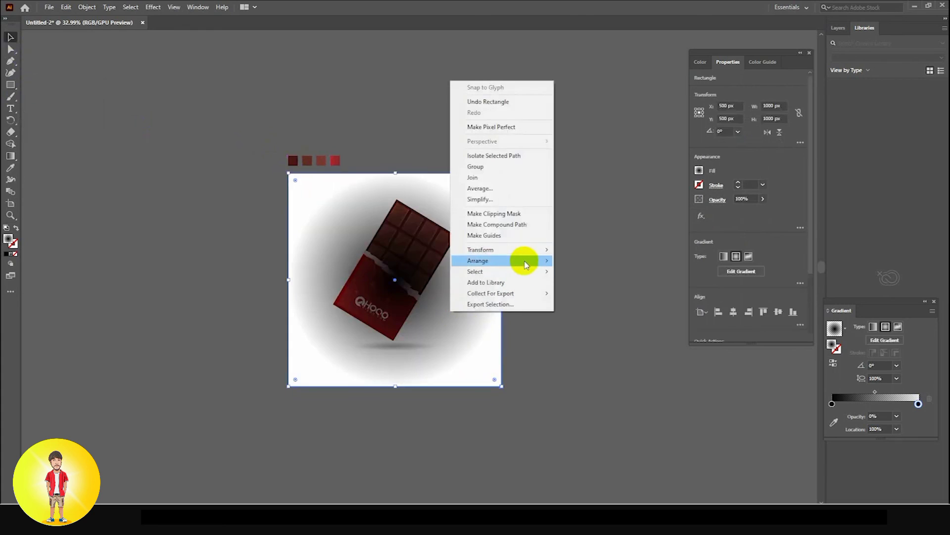
left_click(592, 293)
- Fill the background rectangle with the palette's red gradient swatch and change the gradient type to radial
scroll(236, 218, "up", 2)
key("i")
left_click(323, 150)
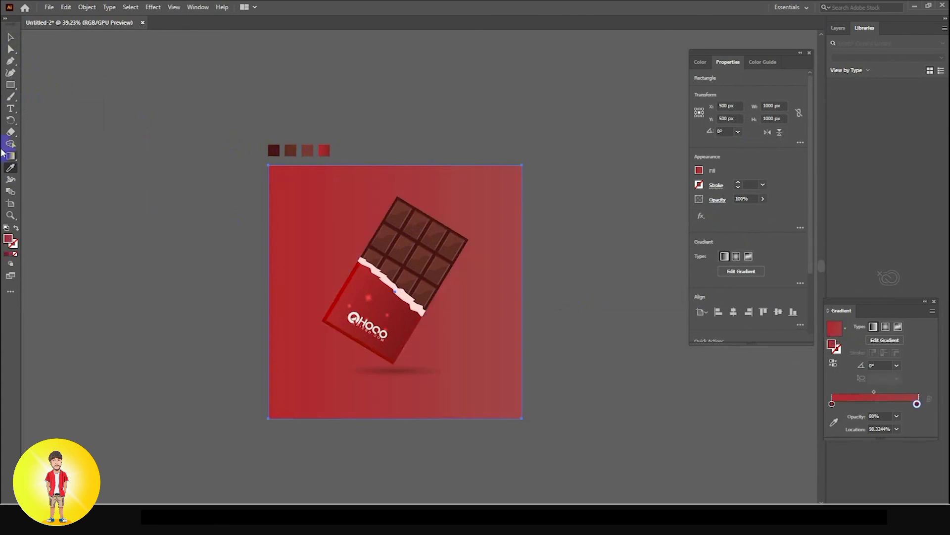
left_click(12, 157)
scroll(432, 312, "down", 1)
scroll(424, 313, "up", 2)
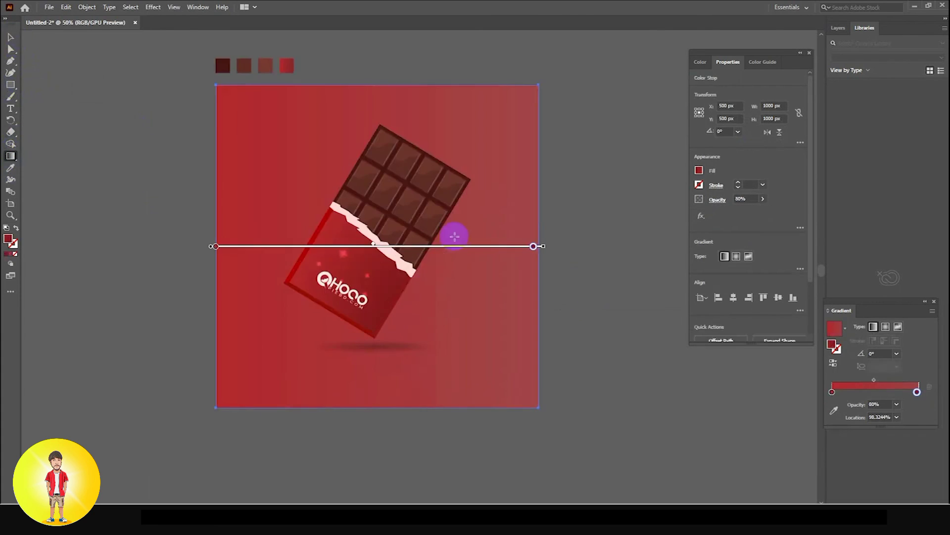
scroll(429, 249, "down", 1)
left_click(885, 326)
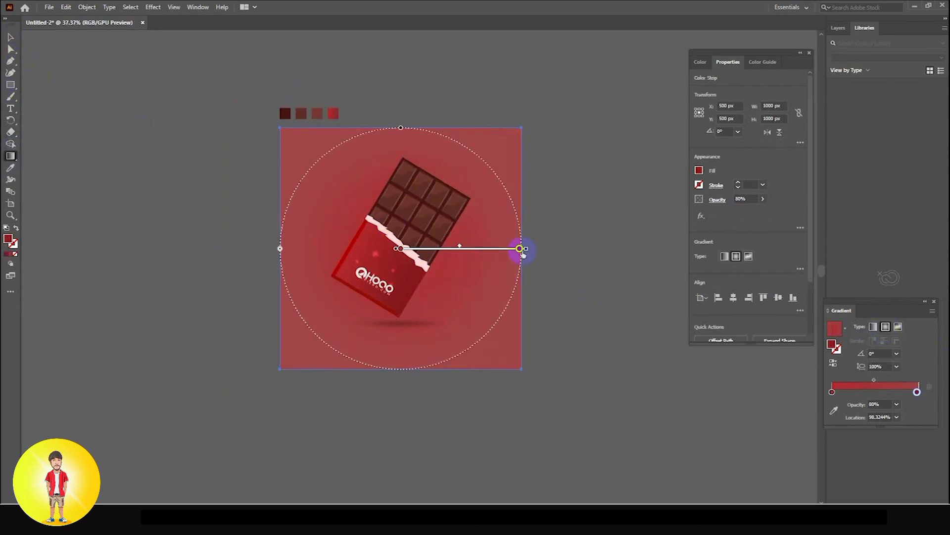
- Reshape the background's radial gradient into a large diagonal ellipse at about 43.74° with an aspect ratio of about 46%
left_click_drag(523, 249, 502, 249)
left_click_drag(280, 249, 245, 249)
left_click_drag(401, 93, 310, 155)
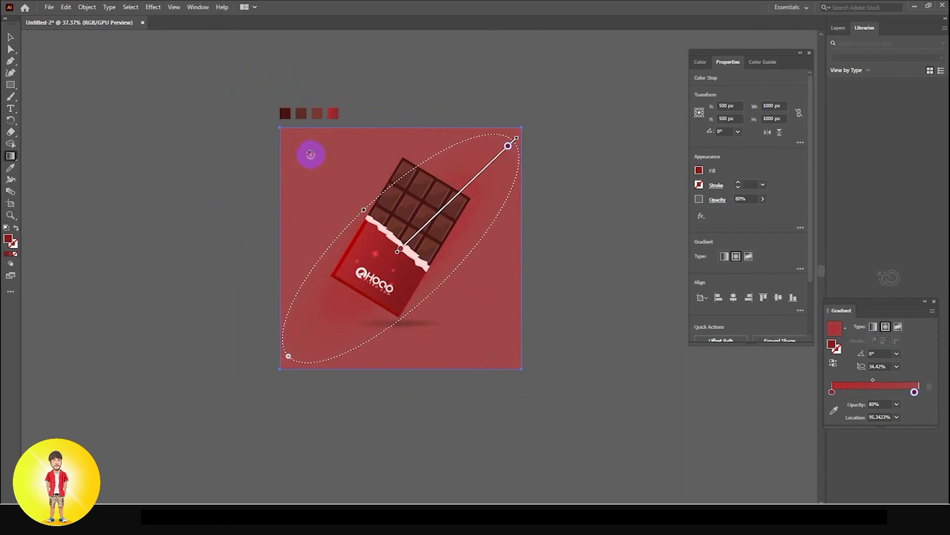
left_click_drag(289, 357, 250, 381)
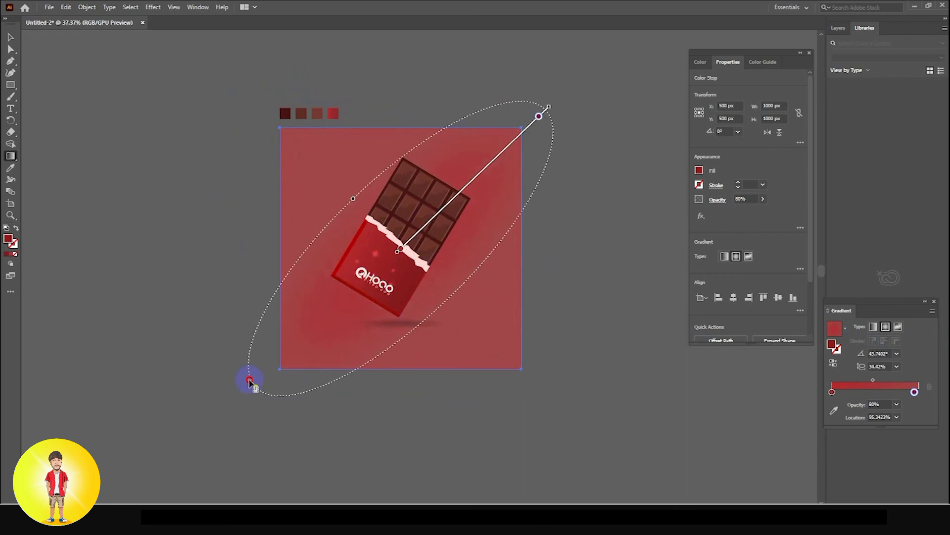
left_click_drag(354, 200, 337, 184)
- Set the gradient's outer stop to 100% location and 100% opacity, and widen its aspect ratio to about 51.6%
left_click(914, 392)
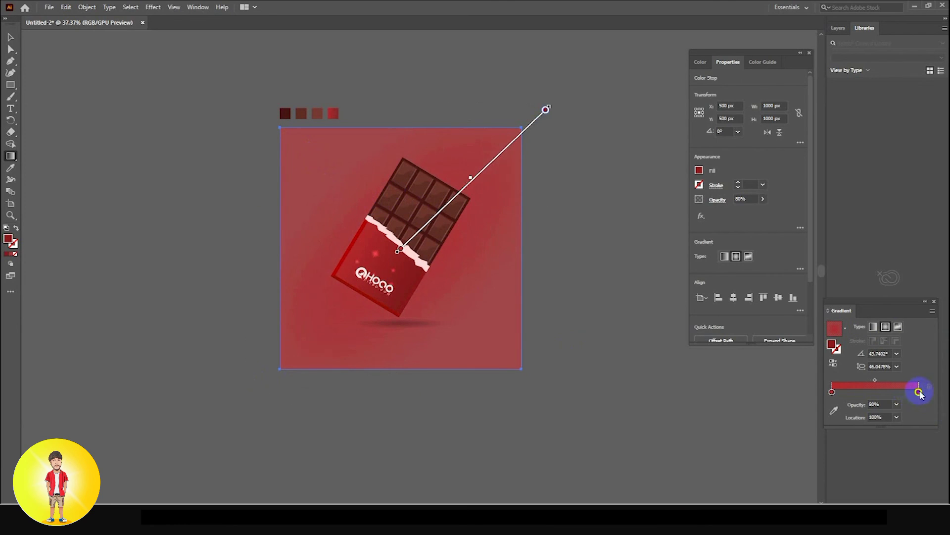
left_click(896, 404)
left_click(911, 395)
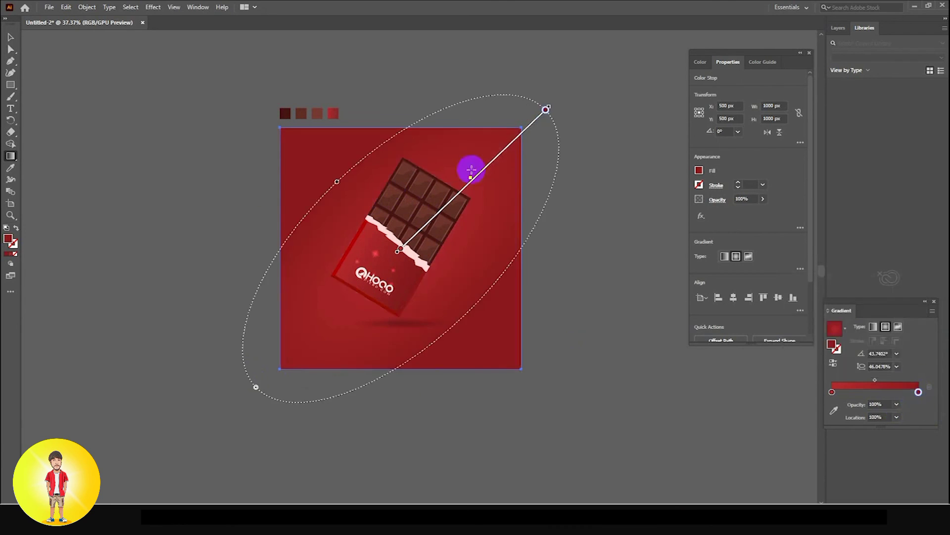
left_click_drag(333, 180, 324, 176)
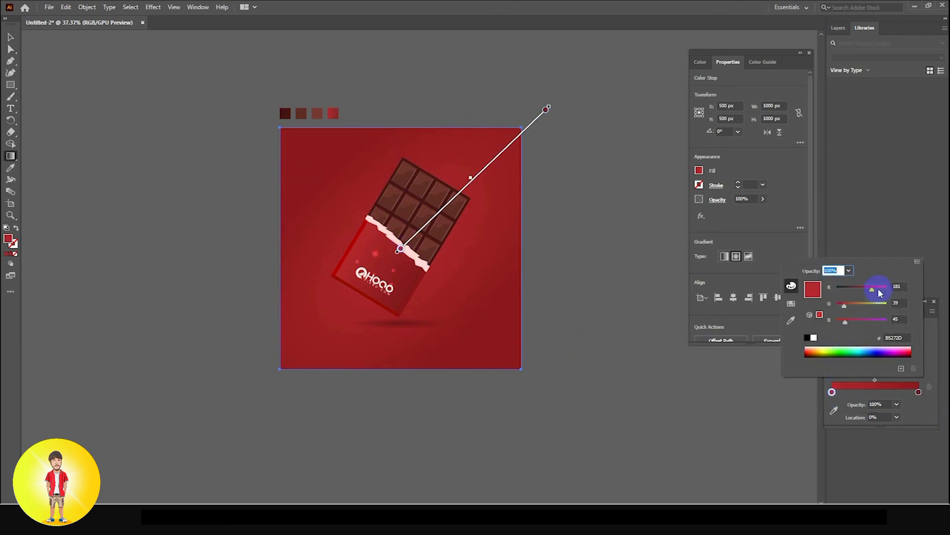
- Brighten the background gradient's centre stop to red E5272D and shift the gradient midpoint slightly outwards
left_click_drag(873, 288, 883, 291)
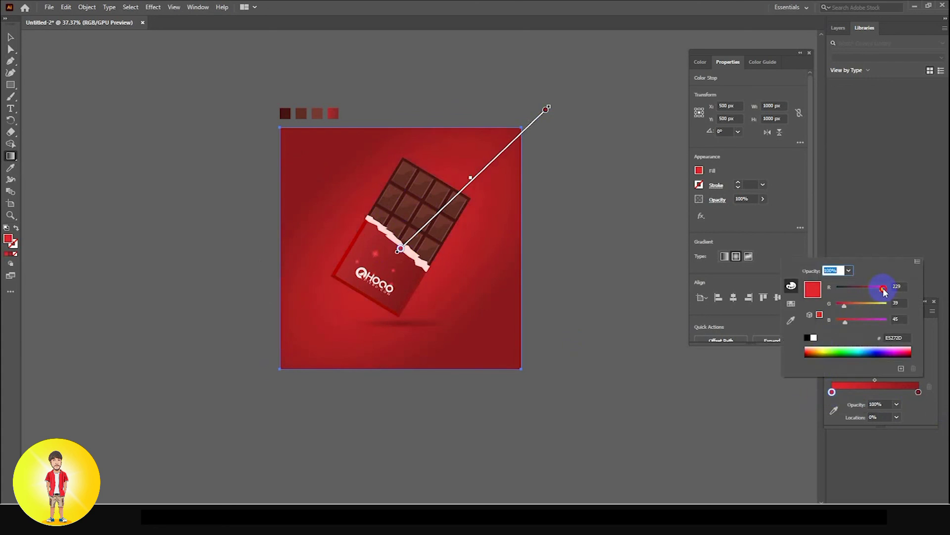
left_click(831, 396)
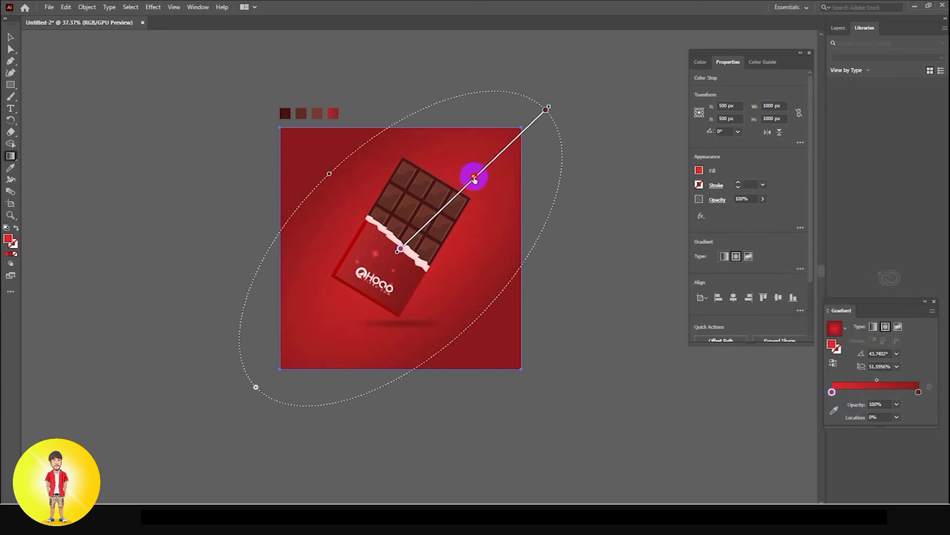
left_click_drag(474, 177, 473, 176)
left_click(11, 36)
key("g")
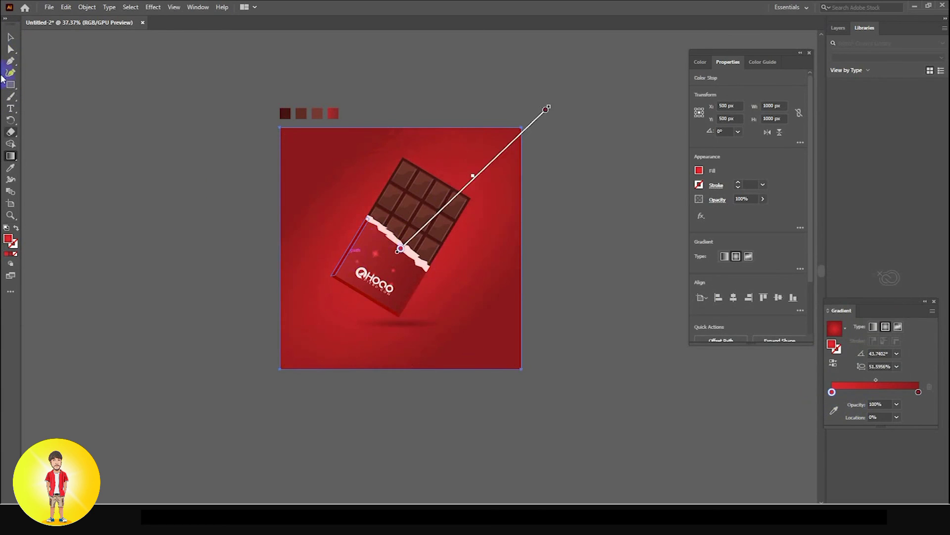
left_click(11, 37)
left_click(209, 207)
- Widen the background's radial gradient to an aspect ratio of about 74.57%
left_click_drag(326, 231, 290, 230)
left_click(452, 275)
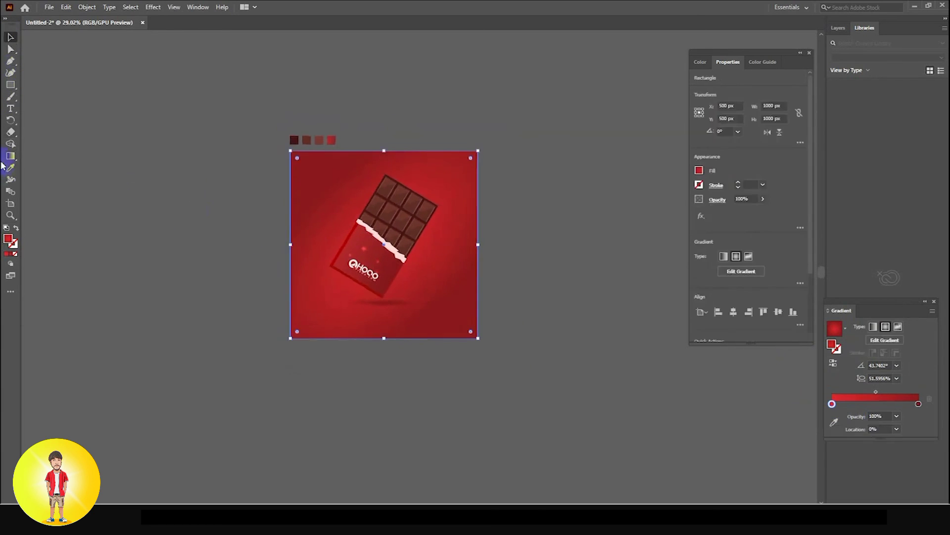
left_click(10, 156)
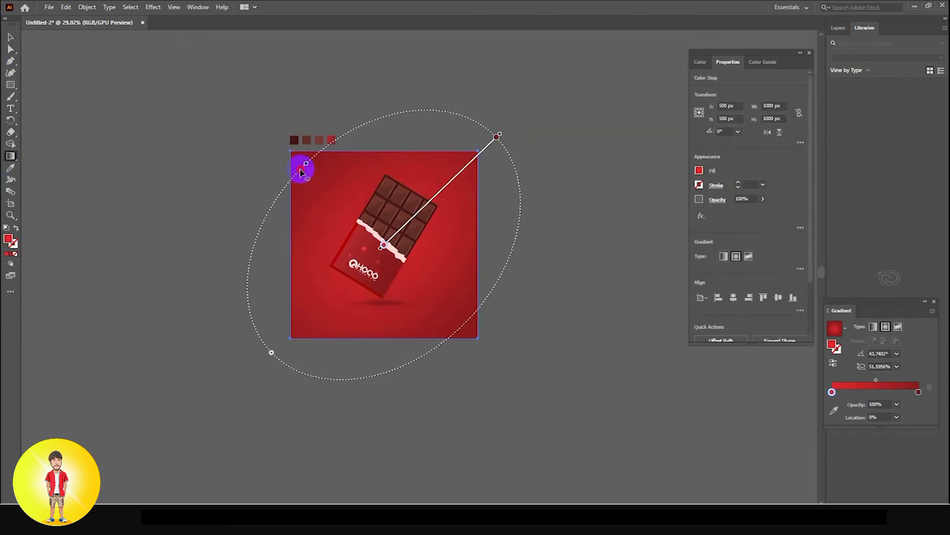
left_click_drag(300, 170, 298, 166)
left_click(10, 38)
left_click(164, 277)
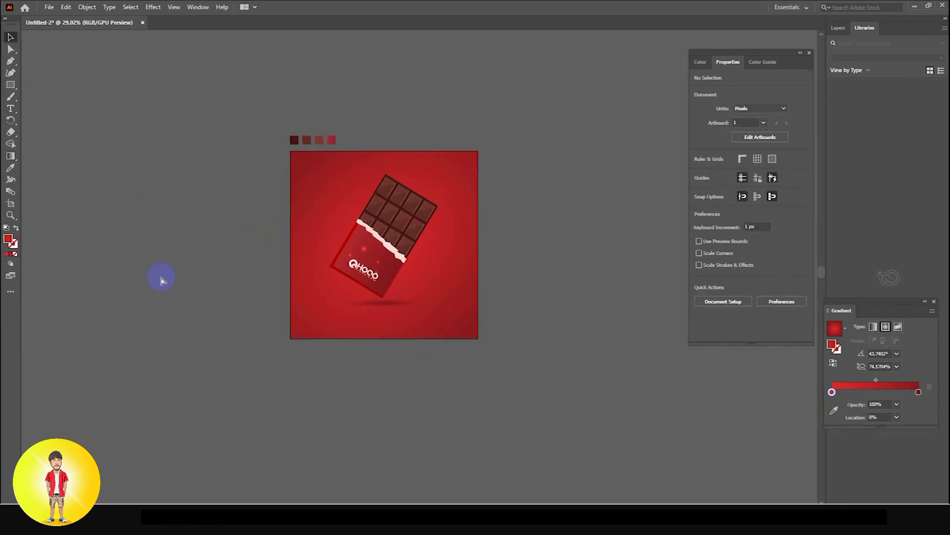
- Enlarge the shadow ellipse beneath the bar slightly
scroll(378, 282, "up", 1)
left_click(413, 304)
left_click_drag(430, 307, 443, 312)
left_click(441, 322)
left_click_drag(381, 300, 343, 299)
left_click_drag(365, 265, 346, 300)
left_click_drag(346, 300, 382, 350)
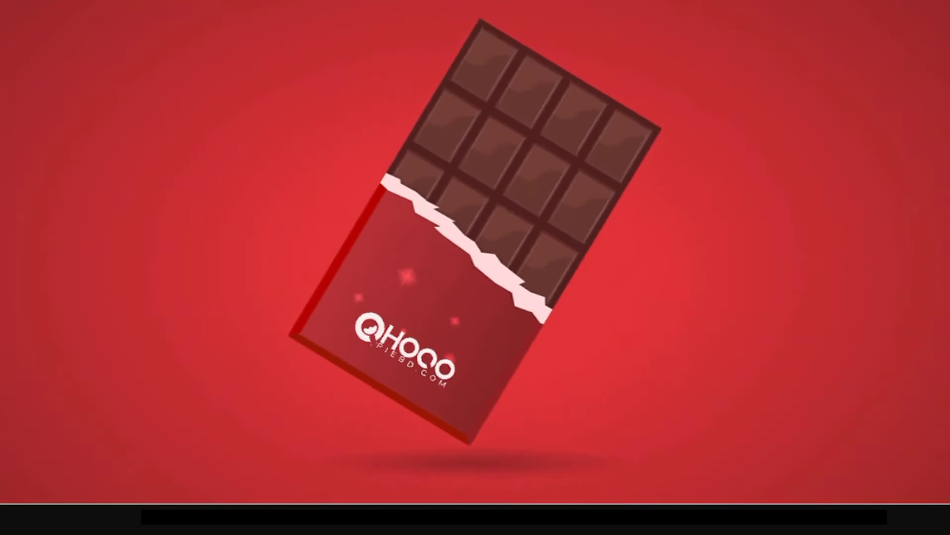